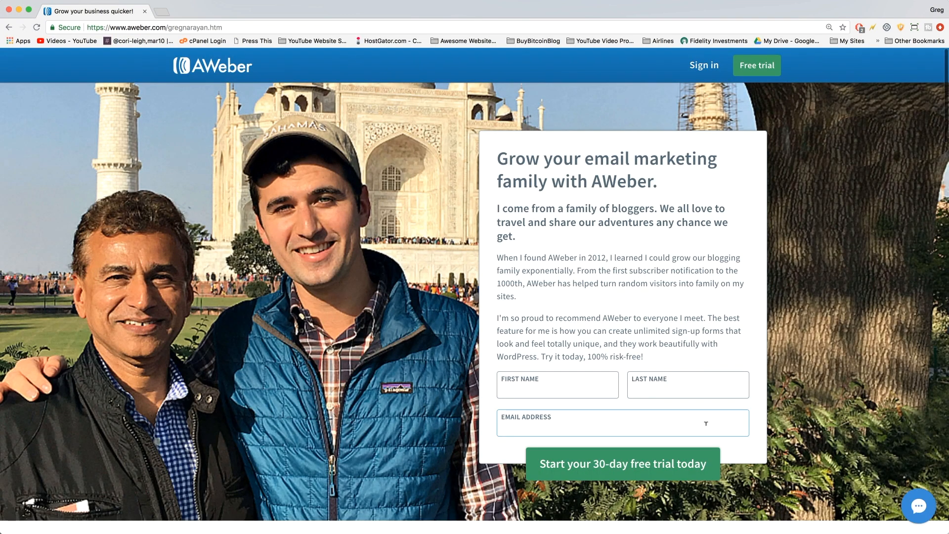
# Enter the first name and the corrected last name on the trial form.
pyautogui.scroll(-7, 355, 350)
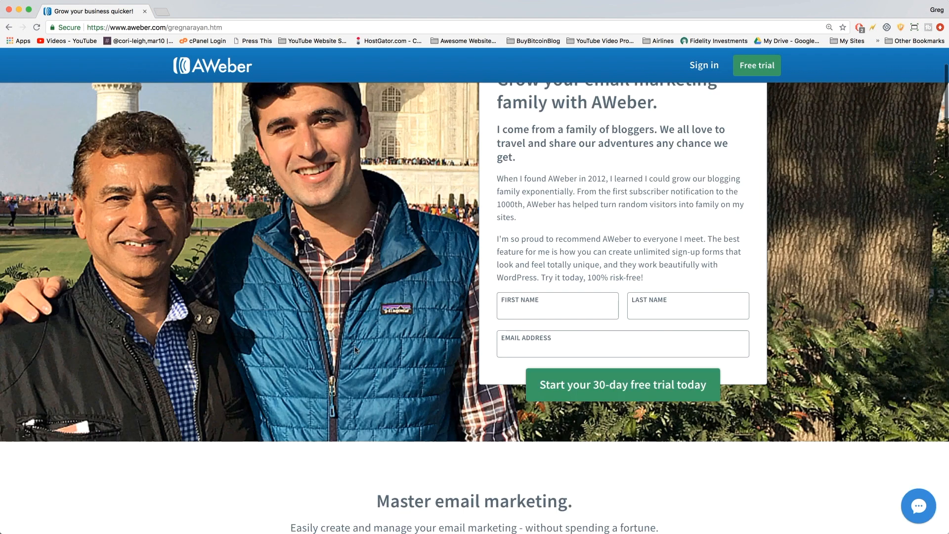
pyautogui.scroll(-1, 355, 350)
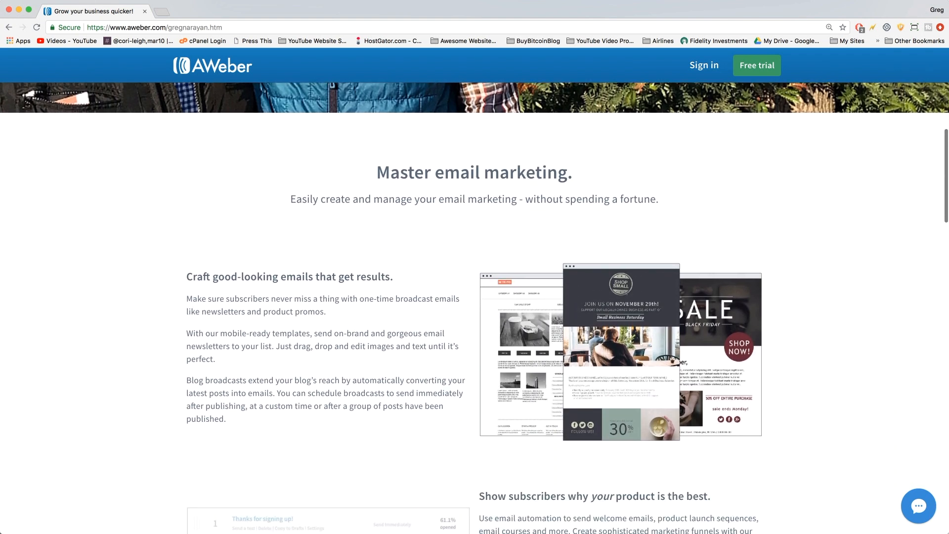
pyautogui.scroll(-2, 384, 466)
pyautogui.scroll(-4, 384, 467)
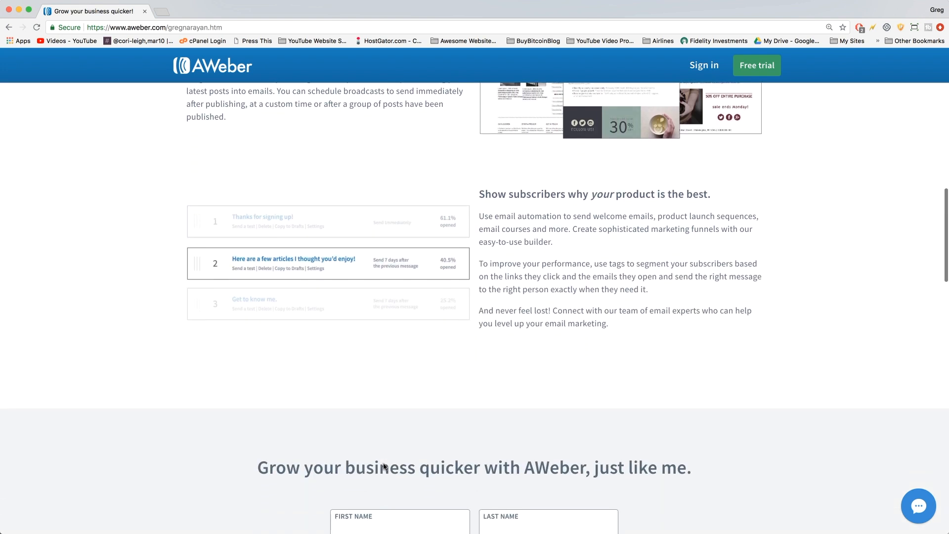
pyautogui.scroll(-7, 384, 462)
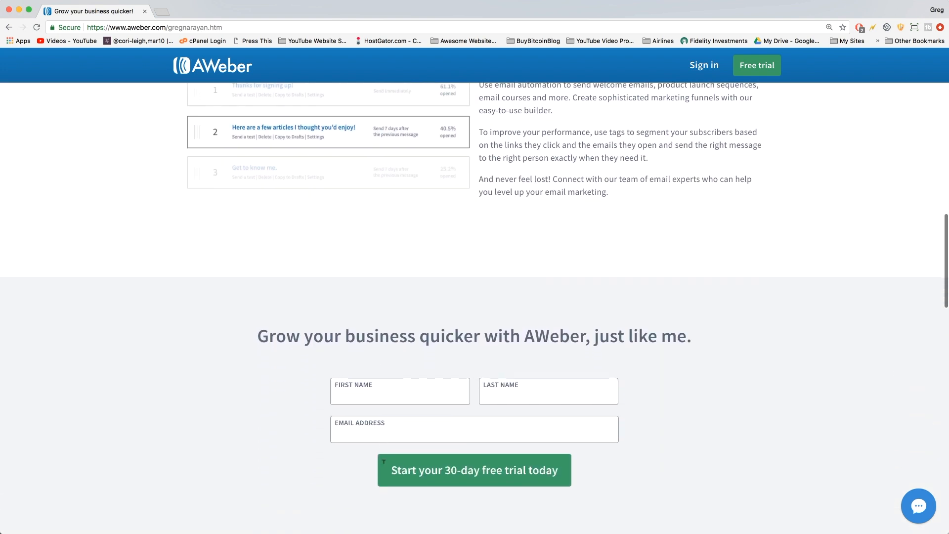
pyautogui.scroll(-13, 384, 462)
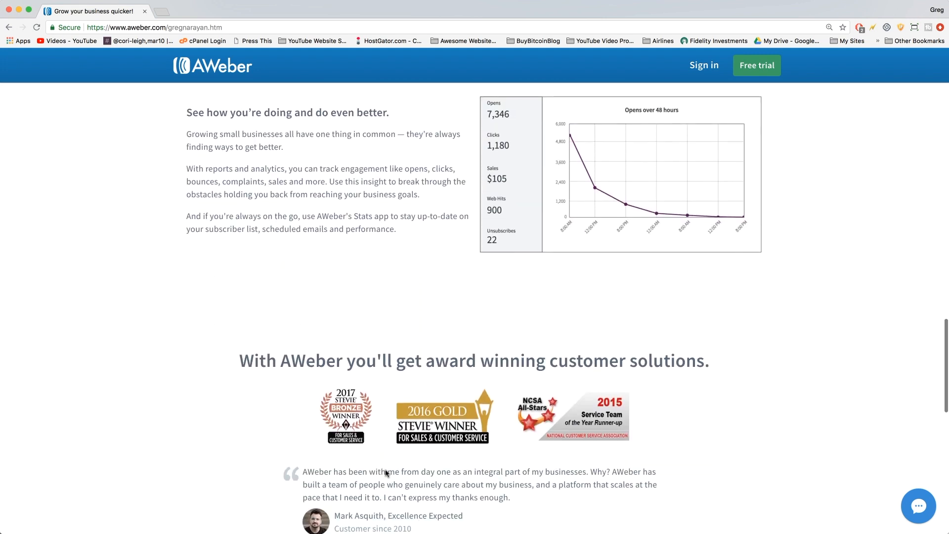
pyautogui.scroll(-7, 387, 473)
pyautogui.scroll(10, 388, 474)
pyautogui.scroll(11, 387, 473)
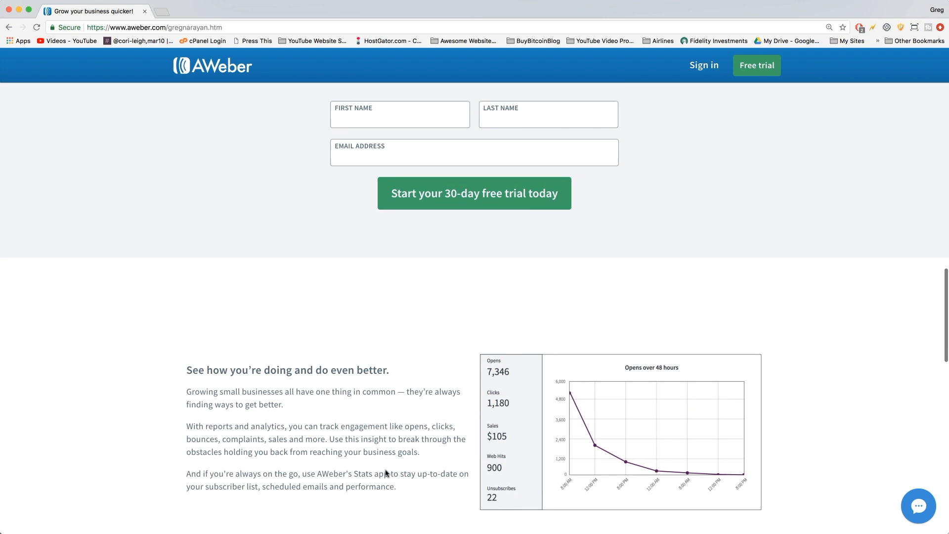
pyautogui.scroll(-20, 387, 473)
pyautogui.click(526, 308)
pyautogui.scroll(12, 532, 349)
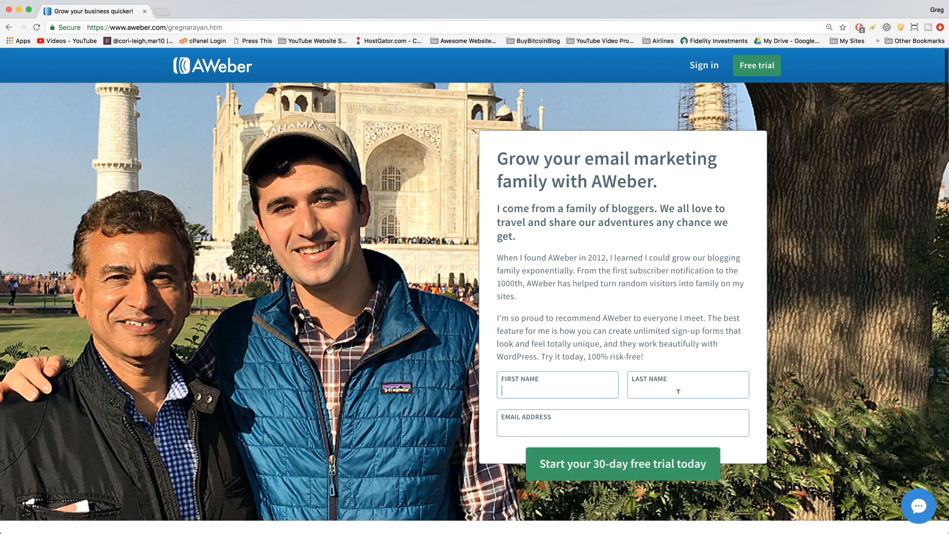
pyautogui.click(557, 386)
pyautogui.press('Tab')
pyautogui.press('BackSpace')
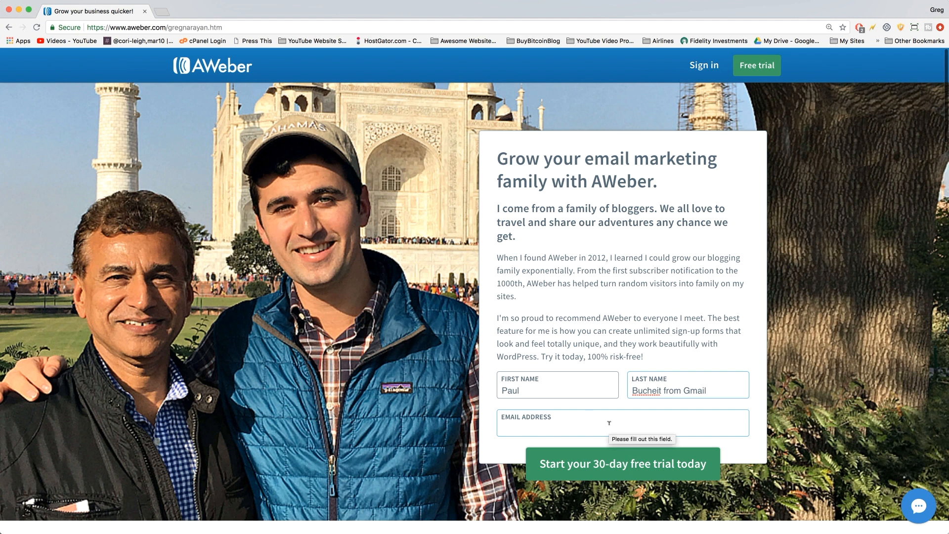
# Replace the placeholder e-mail with the user's own address and submit the trial form.
pyautogui.click(592, 432)
pyautogui.write('y')
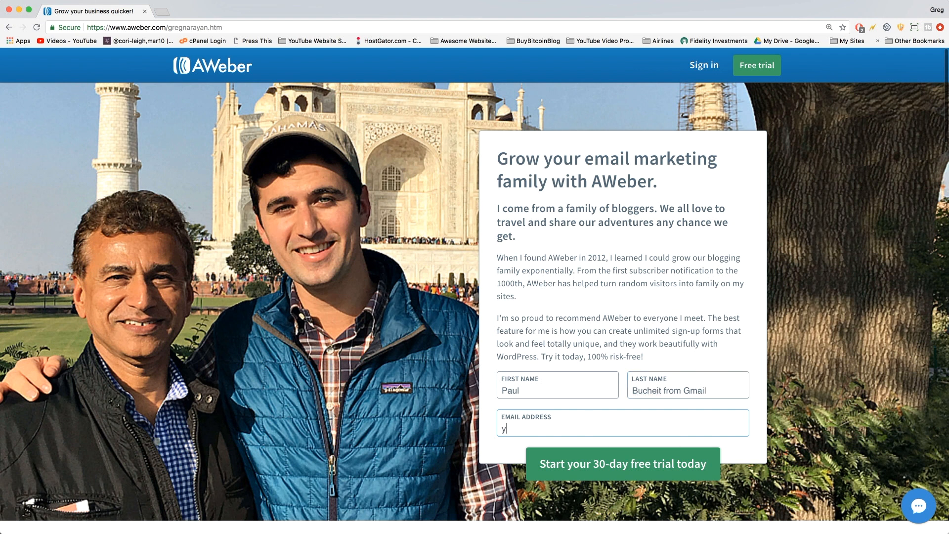
pyautogui.write('ou@yourbrand.com')
pyautogui.tripleClick(550, 430)
pyautogui.press('BackSpace')
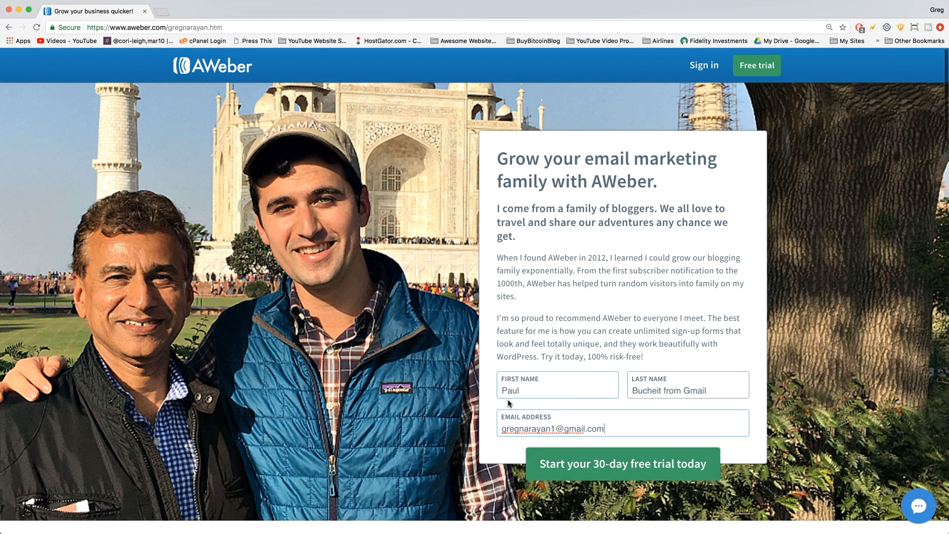
pyautogui.click(598, 429)
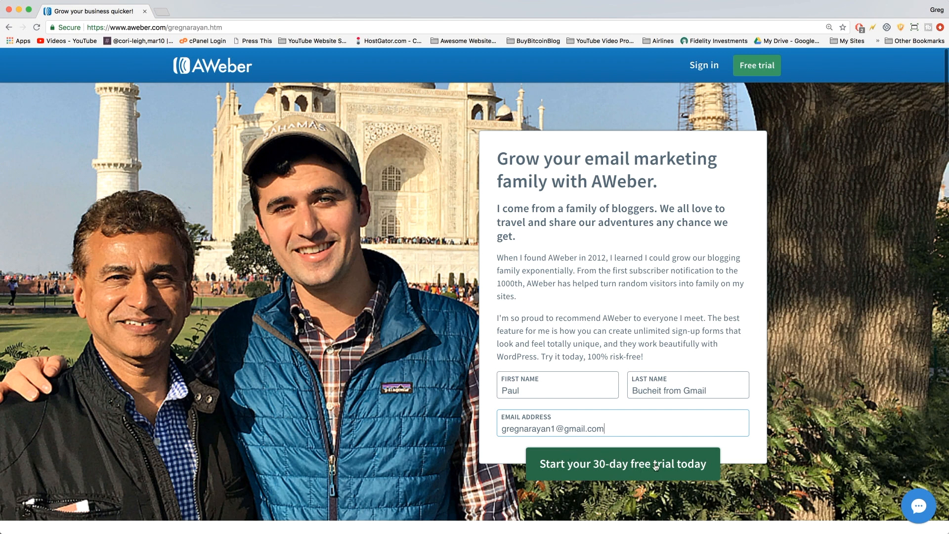
pyautogui.click(681, 465)
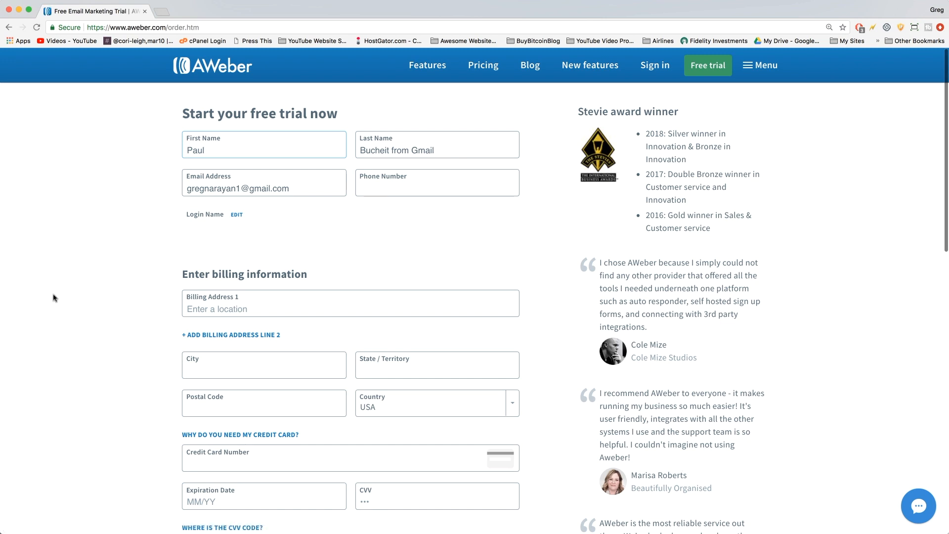
# Enter the contact's phone number and begin filling in Billing Address 1.
pyautogui.click(376, 182)
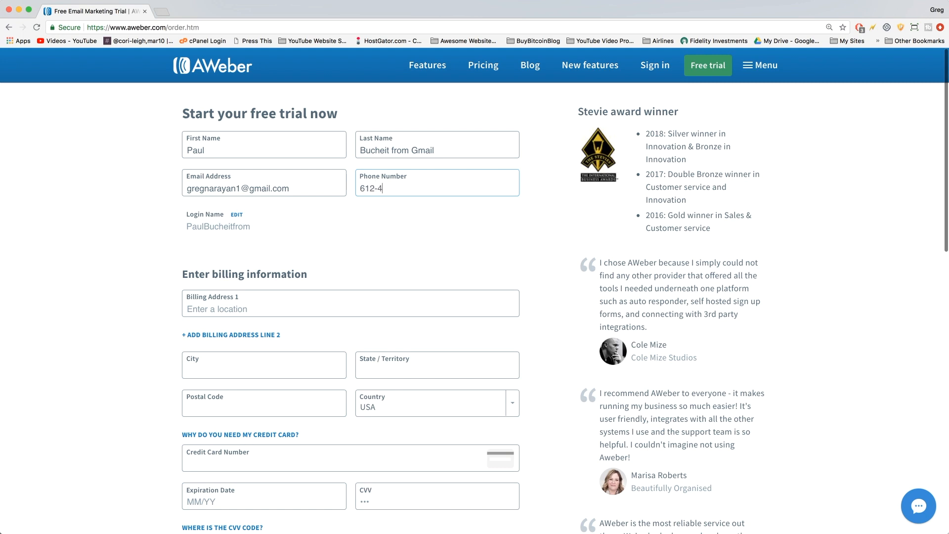
pyautogui.scroll(-3, 255, 307)
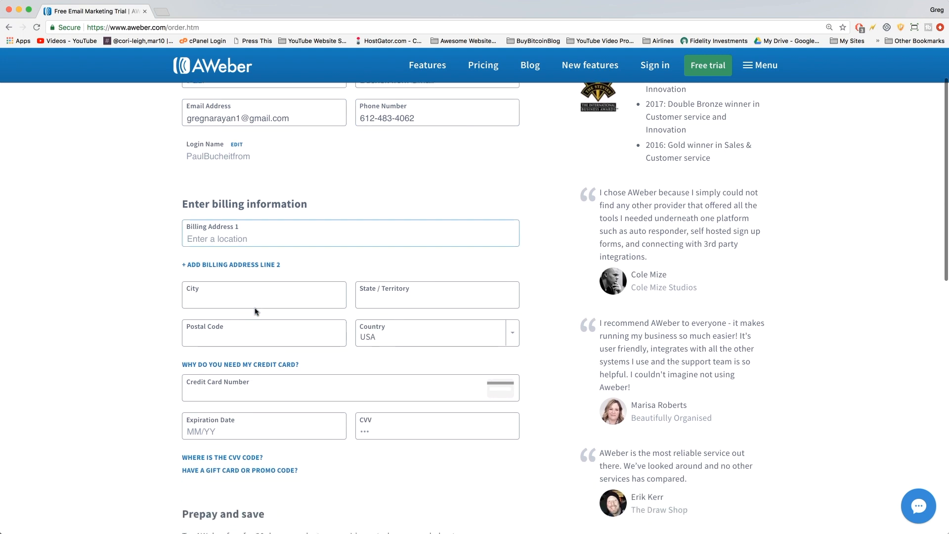
pyautogui.scroll(-2, 255, 311)
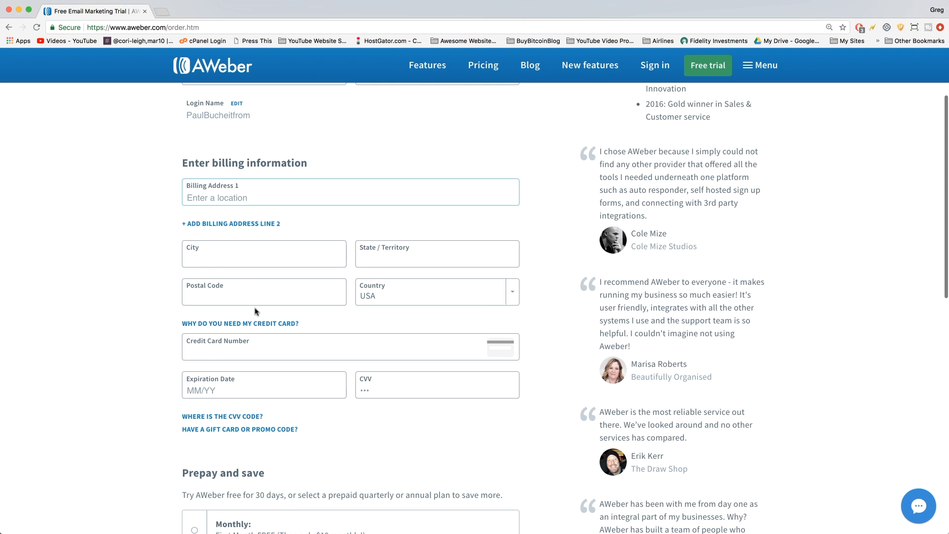
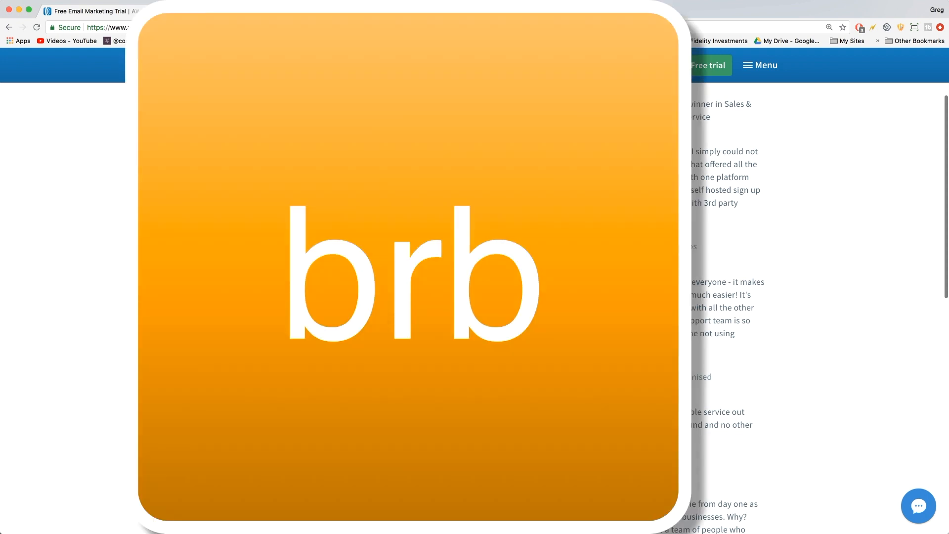
pyautogui.scroll(-5, 810, 307)
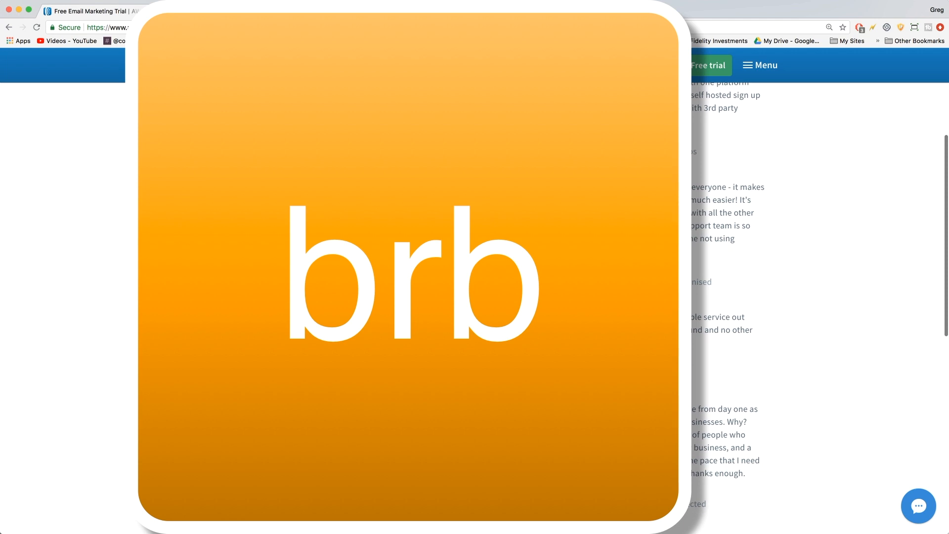
pyautogui.scroll(-2, 810, 306)
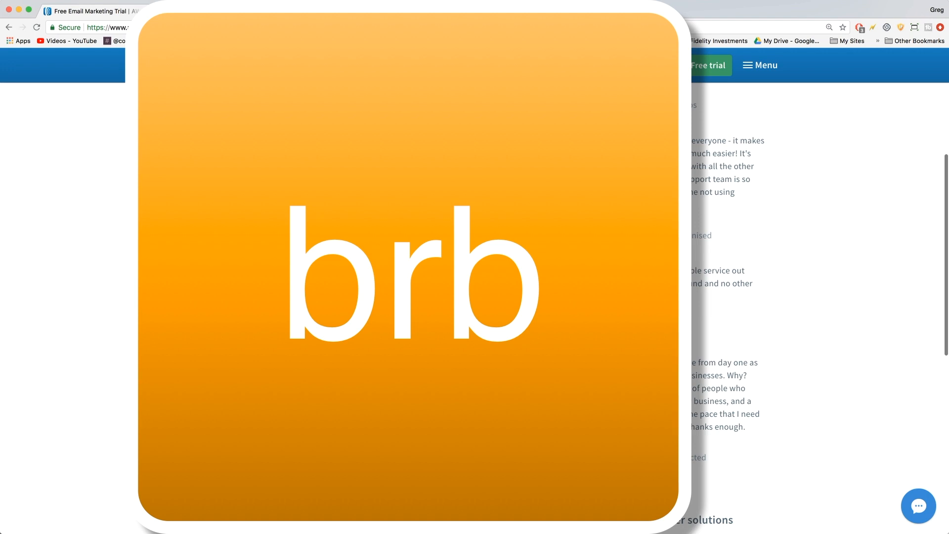
pyautogui.scroll(-1, 816, 307)
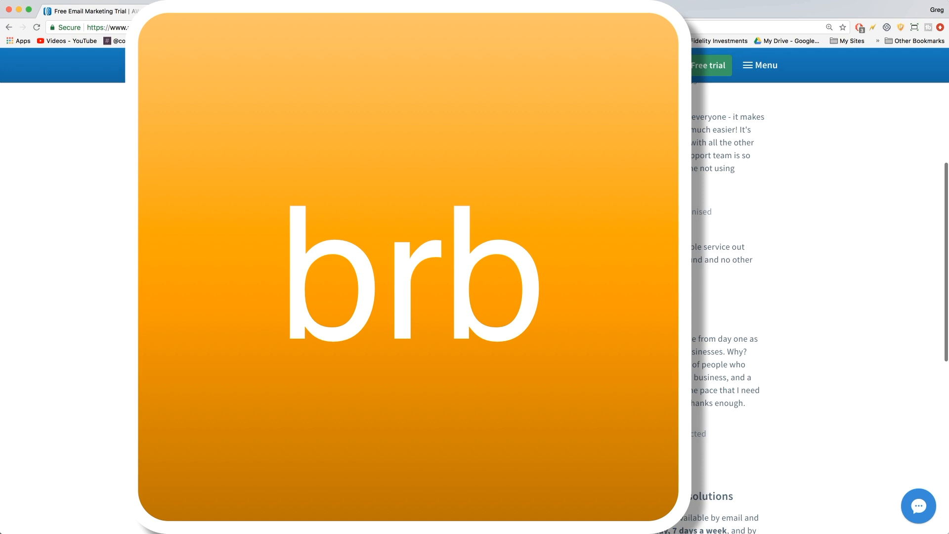
pyautogui.scroll(-2, 216, 318)
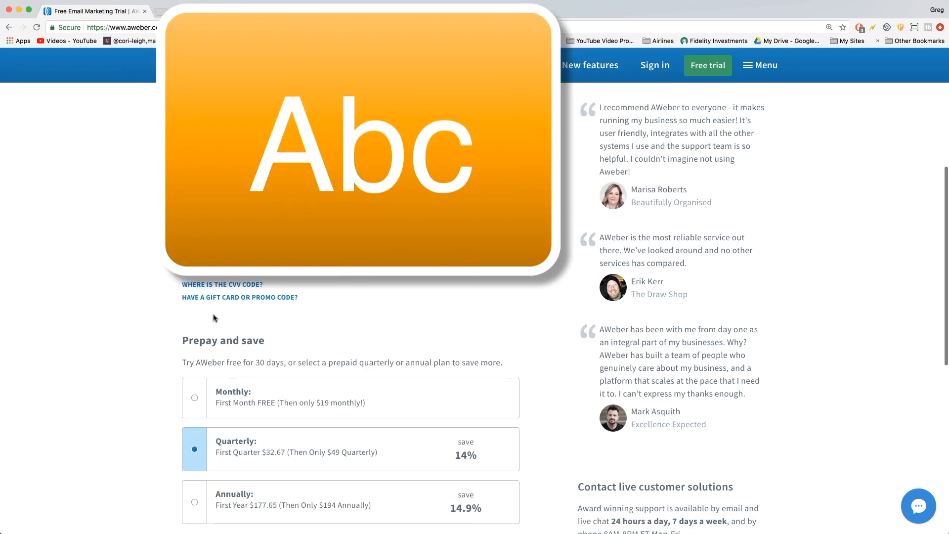
pyautogui.scroll(-3, 253, 288)
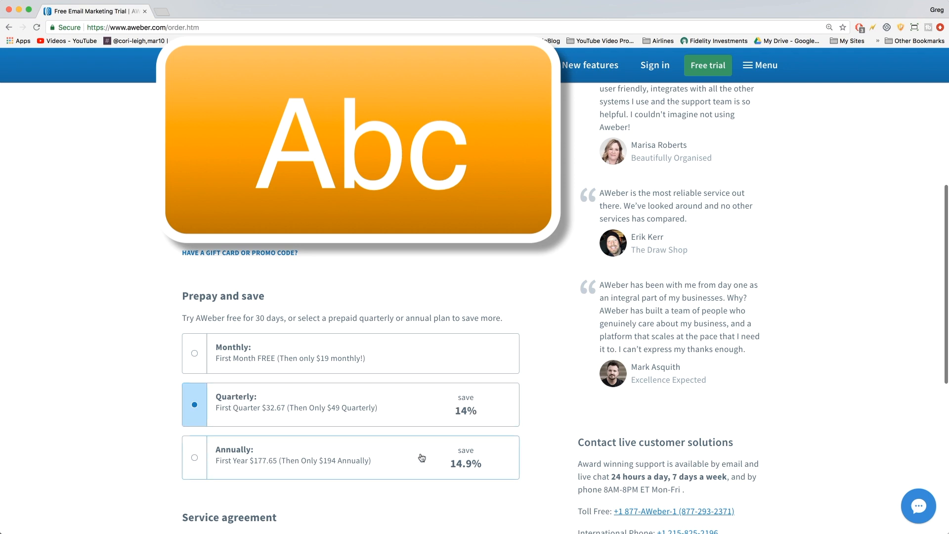
# Select the Monthly plan with the first month free for 30 days.
pyautogui.click(195, 357)
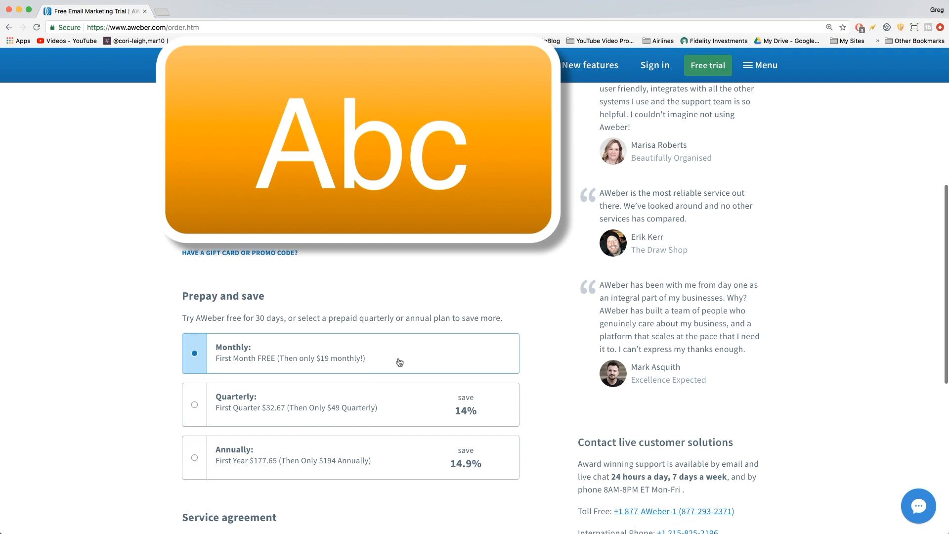
pyautogui.moveTo(182, 318); pyautogui.dragTo(284, 319)
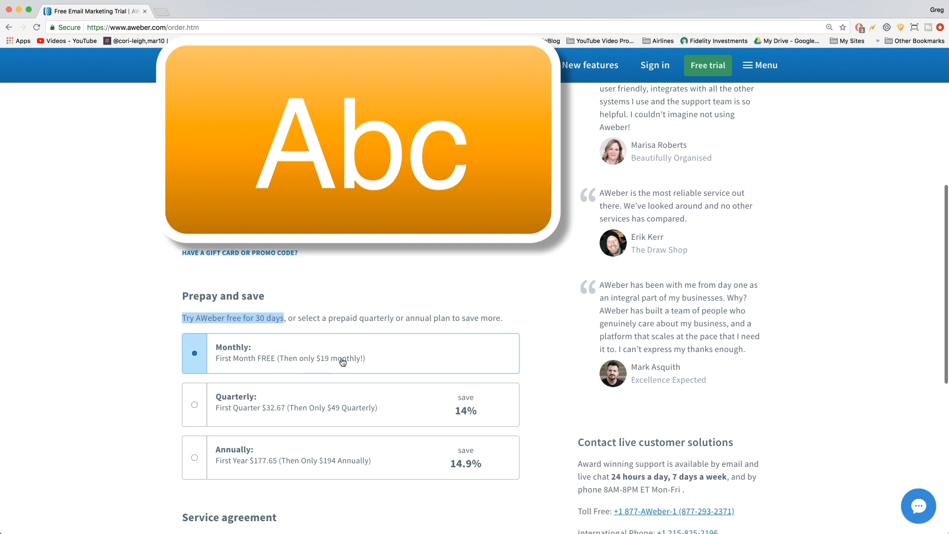
pyautogui.click(555, 379)
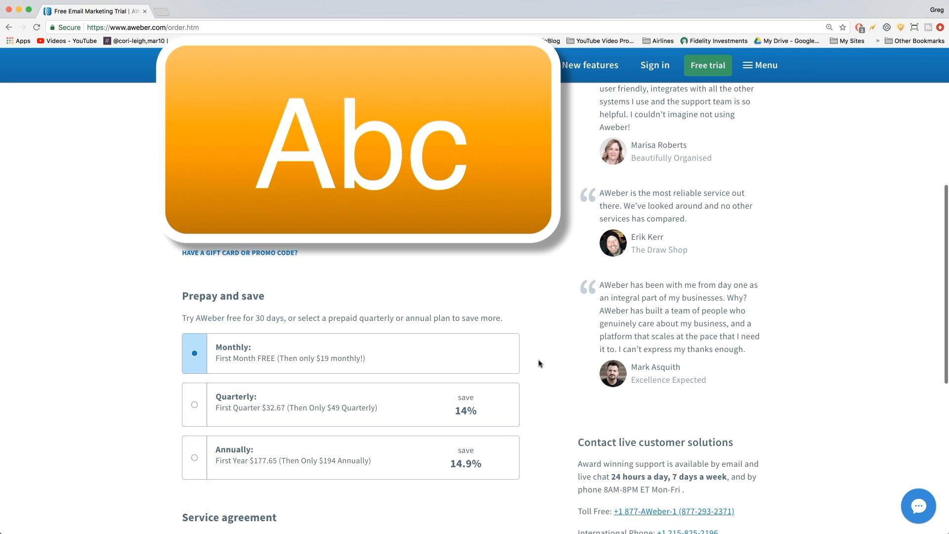
# Submit the order with 'Start My Free Trial'.
pyautogui.scroll(-3, 540, 363)
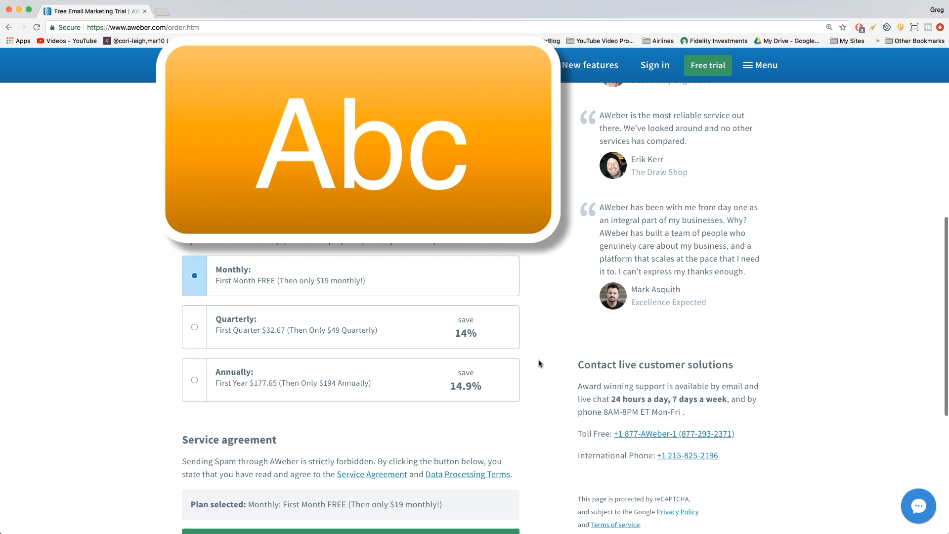
pyautogui.scroll(-3, 540, 363)
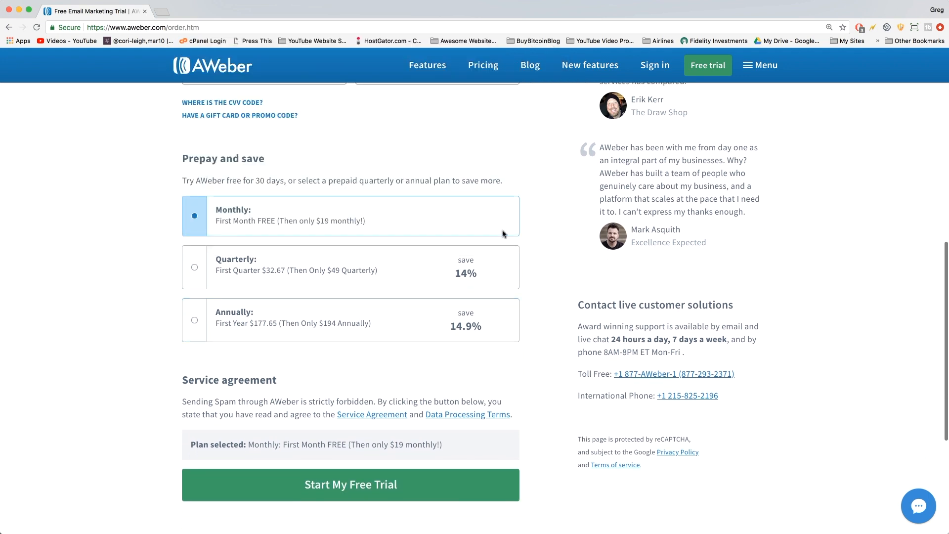
pyautogui.scroll(-2, 540, 293)
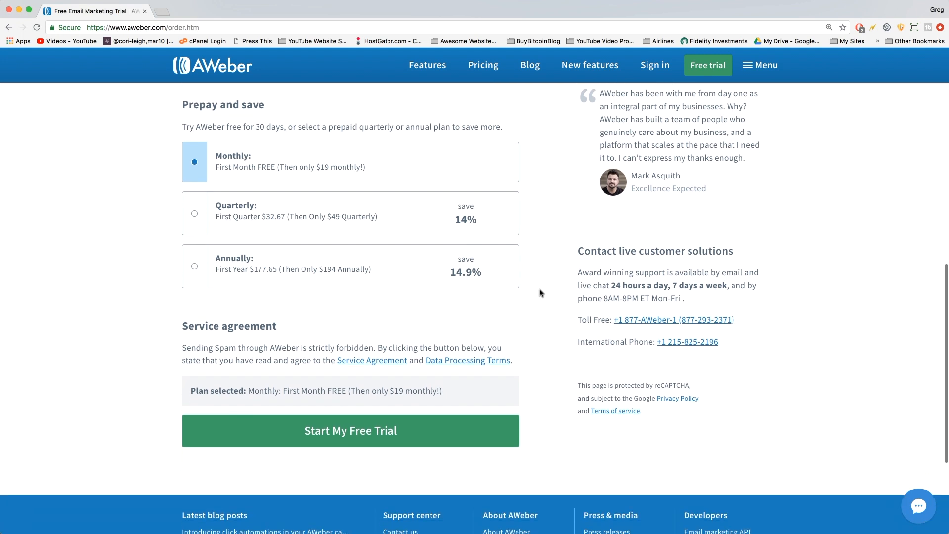
pyautogui.scroll(-2, 541, 293)
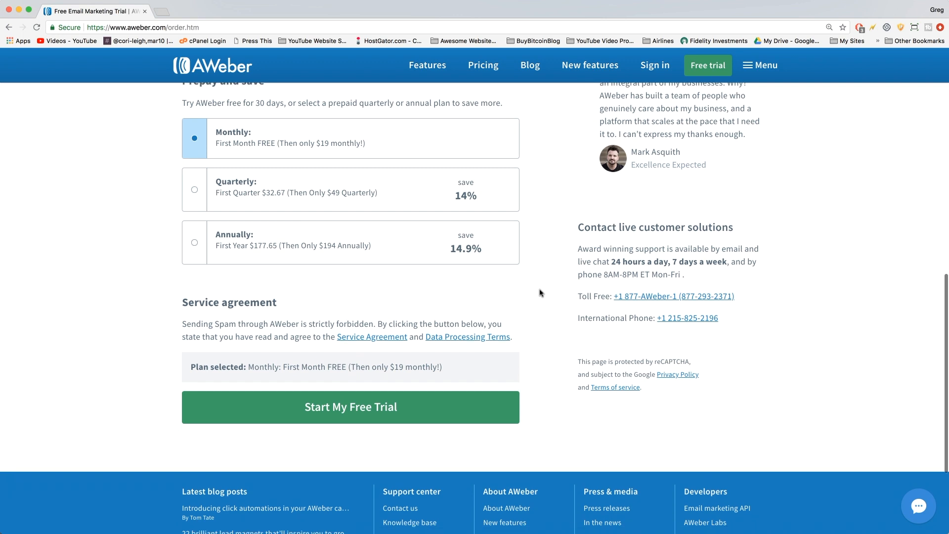
pyautogui.scroll(-1, 540, 292)
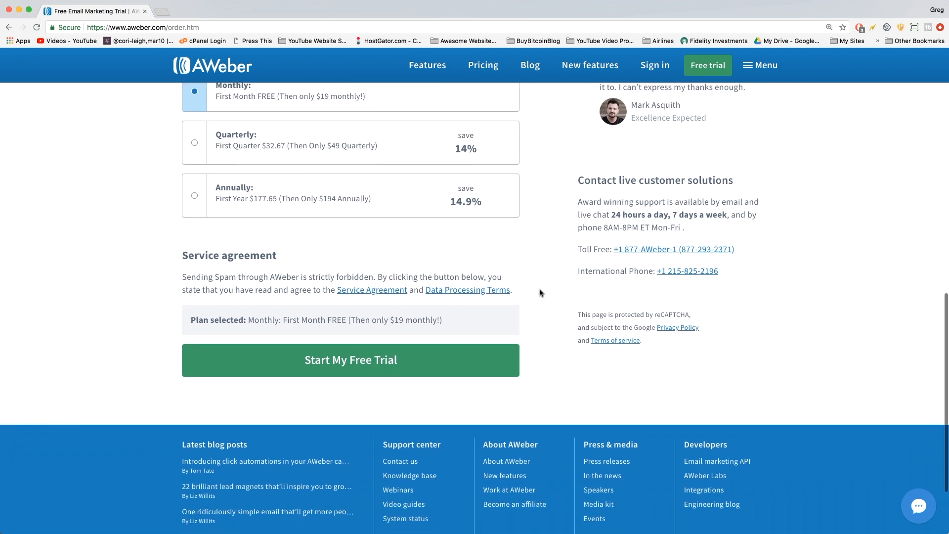
pyautogui.scroll(-4, 540, 293)
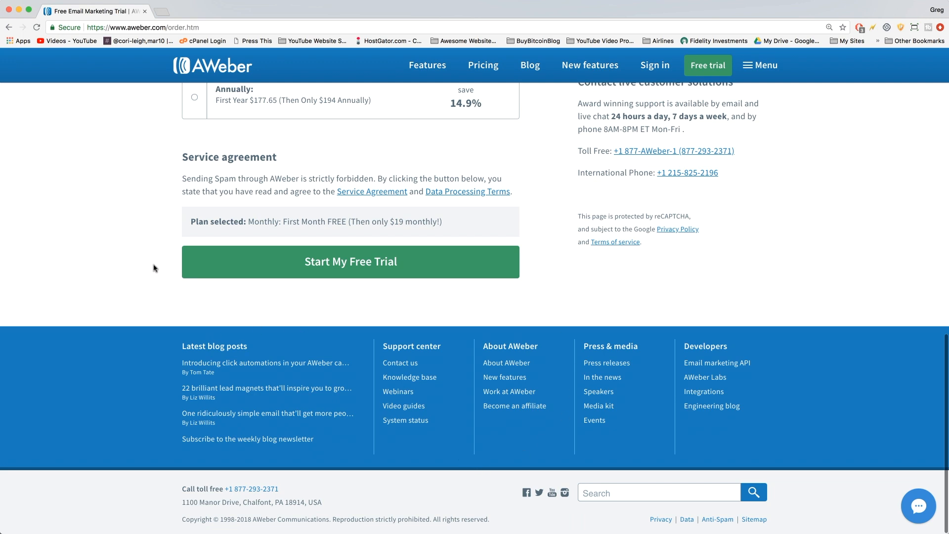
pyautogui.click(337, 255)
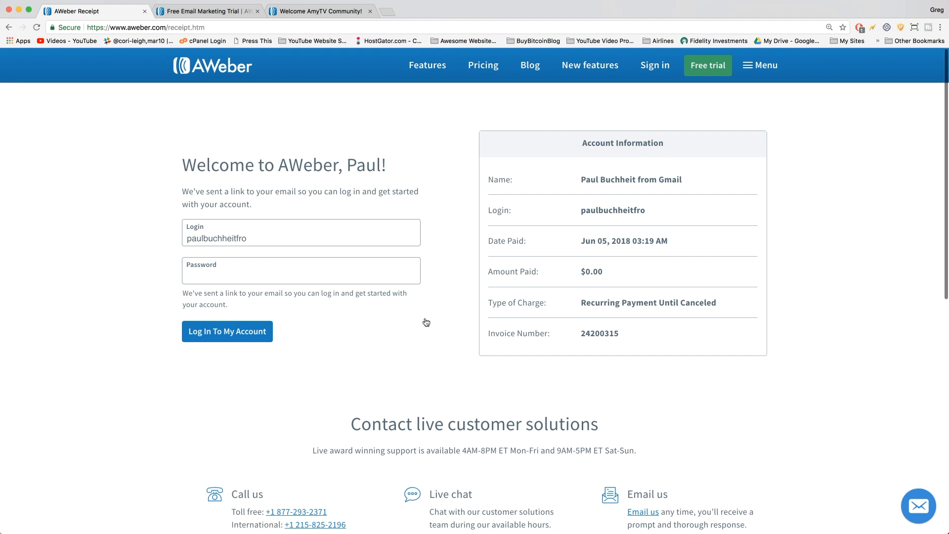
# Highlight the receipt's welcome heading, login name and $0.00 amount, then load Gmail in a new tab.
pyautogui.moveTo(182, 165); pyautogui.dragTo(341, 161)
pyautogui.click(341, 161)
pyautogui.moveTo(577, 210); pyautogui.dragTo(647, 210)
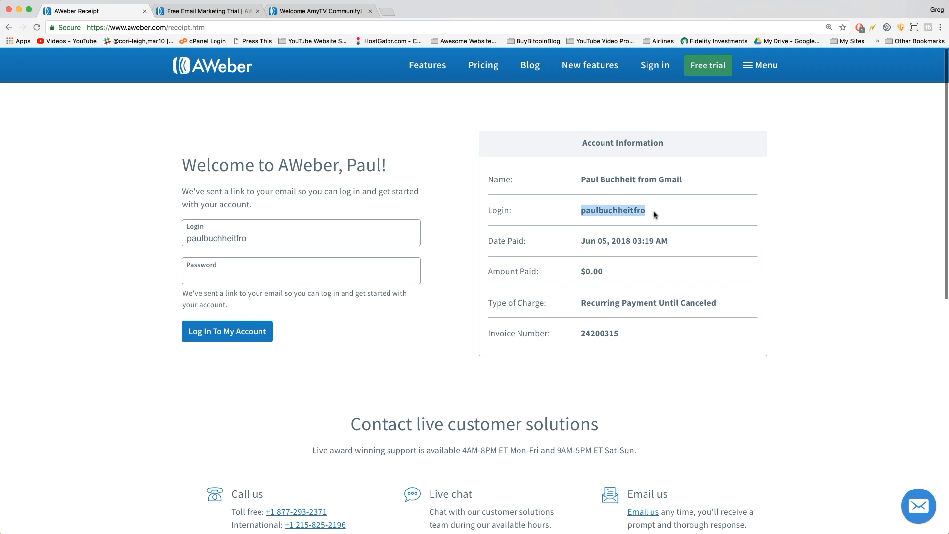
pyautogui.moveTo(604, 271); pyautogui.dragTo(580, 272)
pyautogui.click(614, 275)
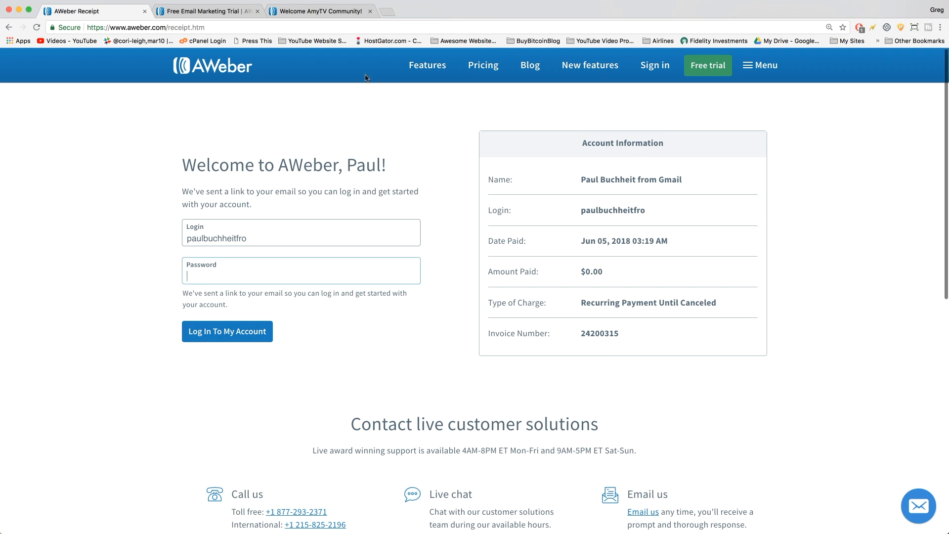
pyautogui.click(387, 12)
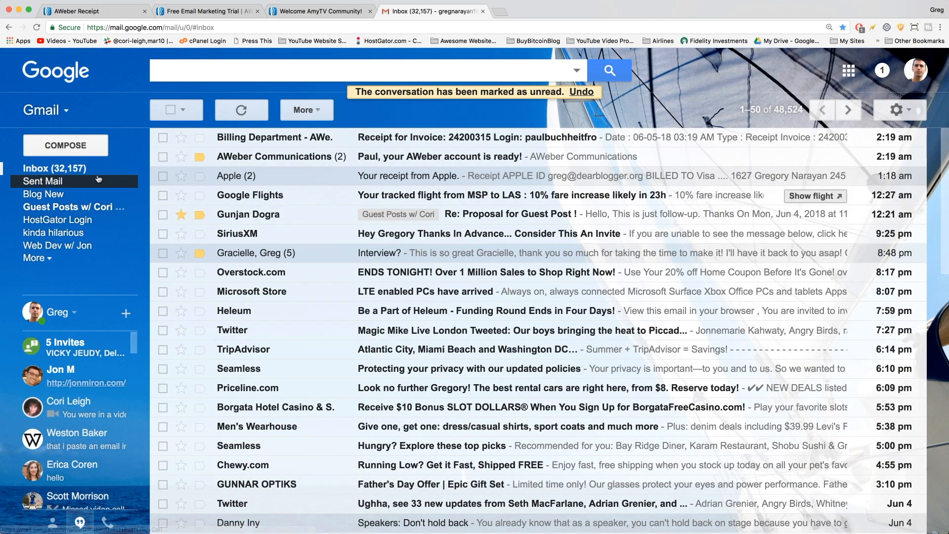
# Open AWeber's account-ready email and scroll down to its Create password button.
pyautogui.click(399, 158)
pyautogui.scroll(-3, 508, 262)
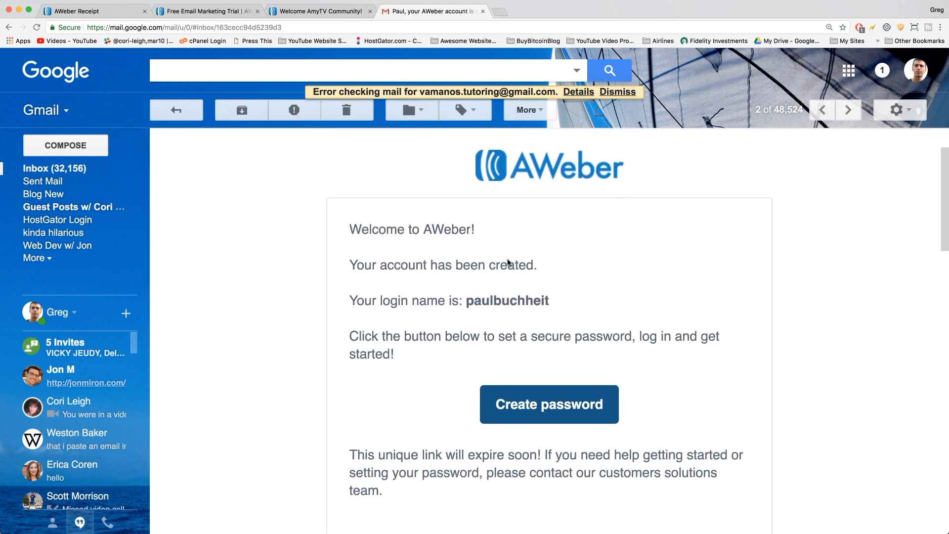
pyautogui.scroll(-1, 431, 207)
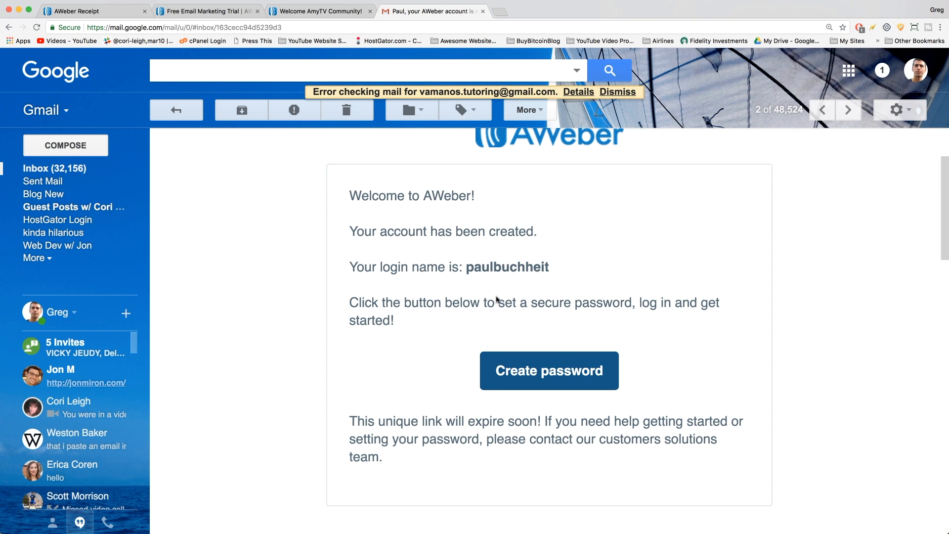
pyautogui.scroll(-2, 529, 266)
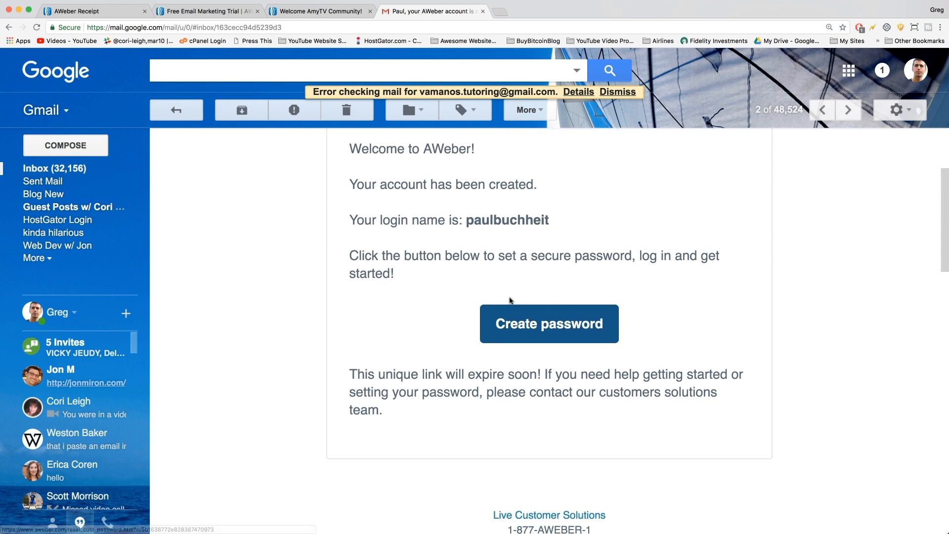
# Create the account login and password and submit them with Update.
pyautogui.click(559, 329)
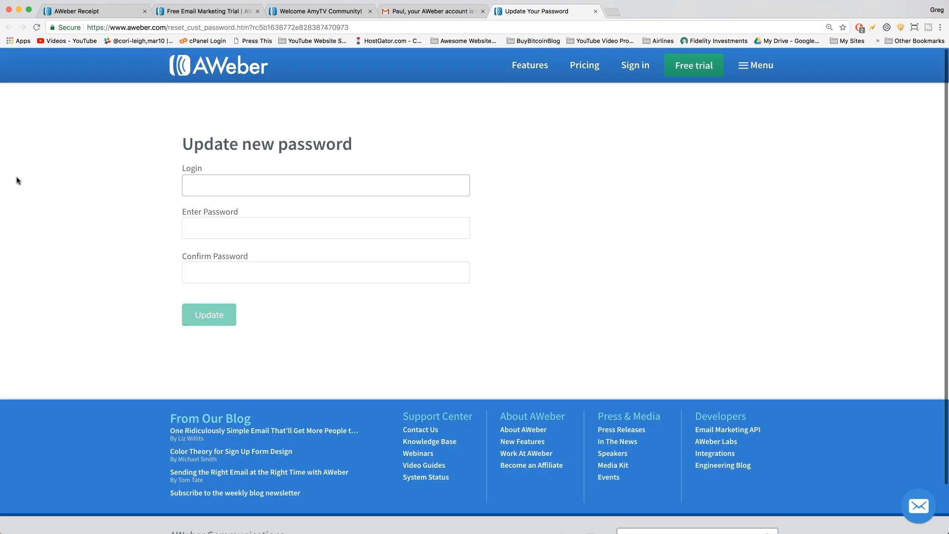
pyautogui.click(198, 192)
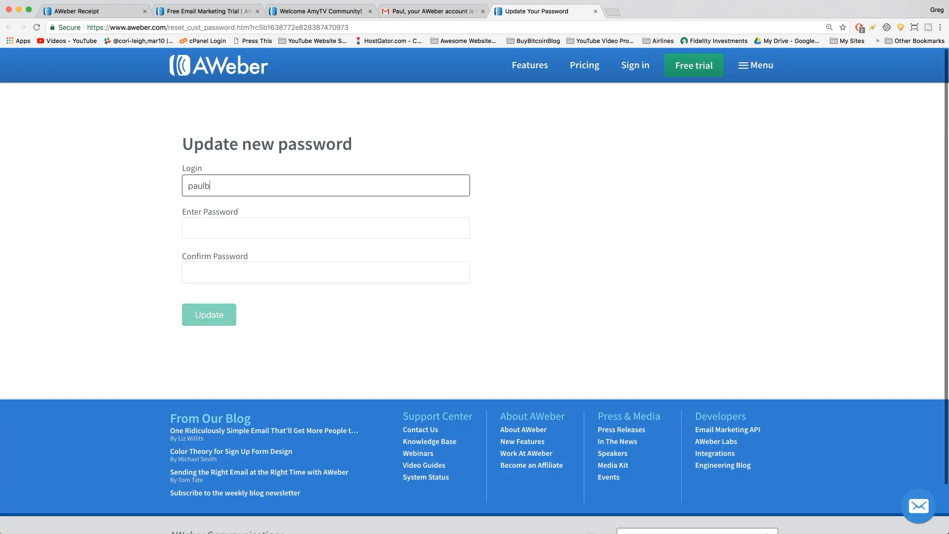
pyautogui.press('Tab')
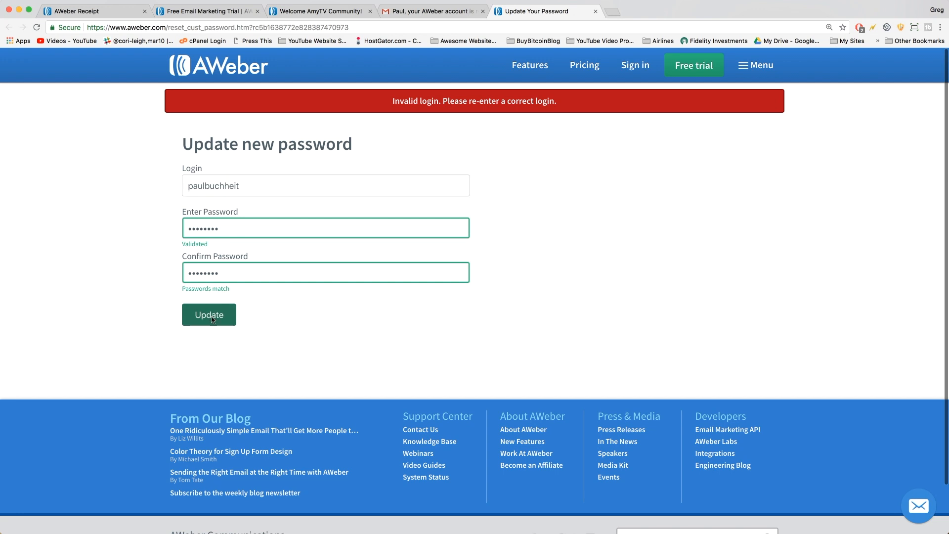
pyautogui.click(211, 318)
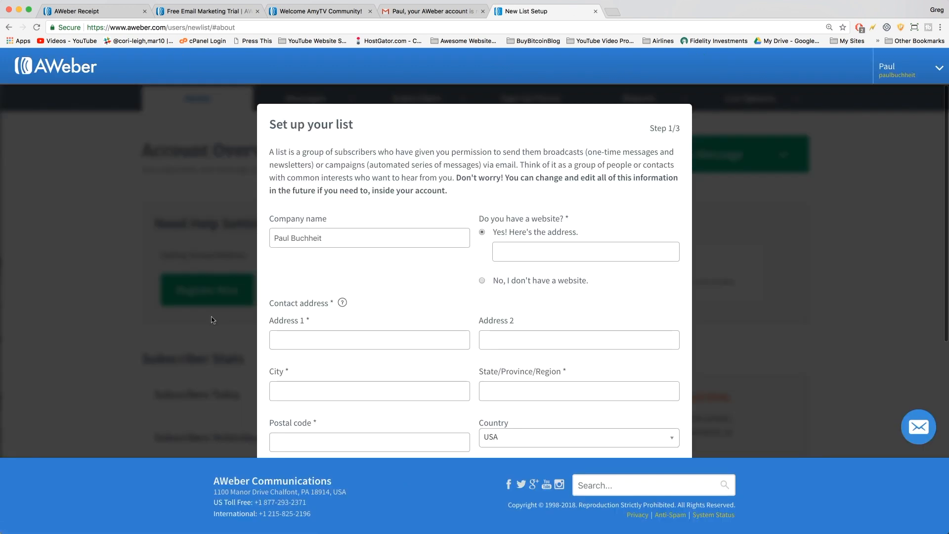
pyautogui.click(521, 247)
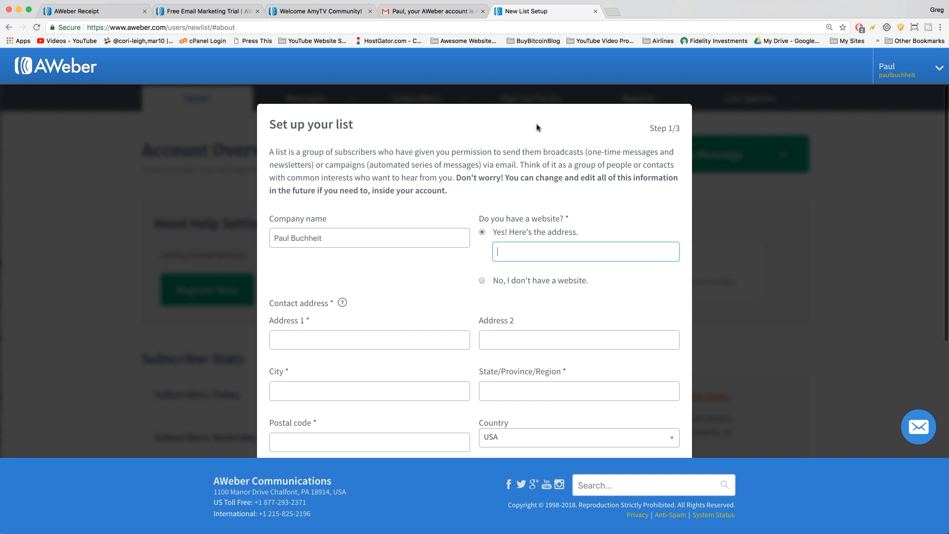
# Fill in the company name and website, checking why free e-mail addresses are discouraged.
pyautogui.click(304, 231)
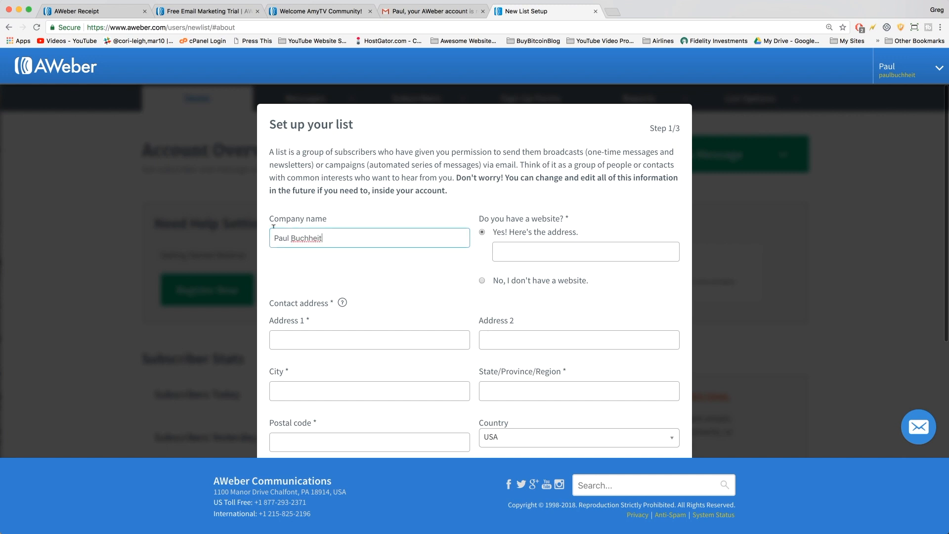
pyautogui.click(524, 250)
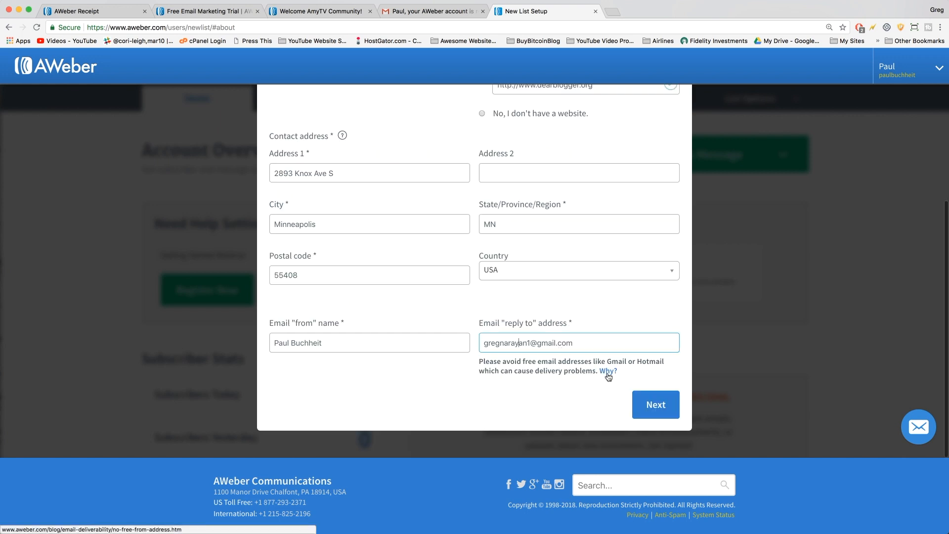
pyautogui.click(608, 371)
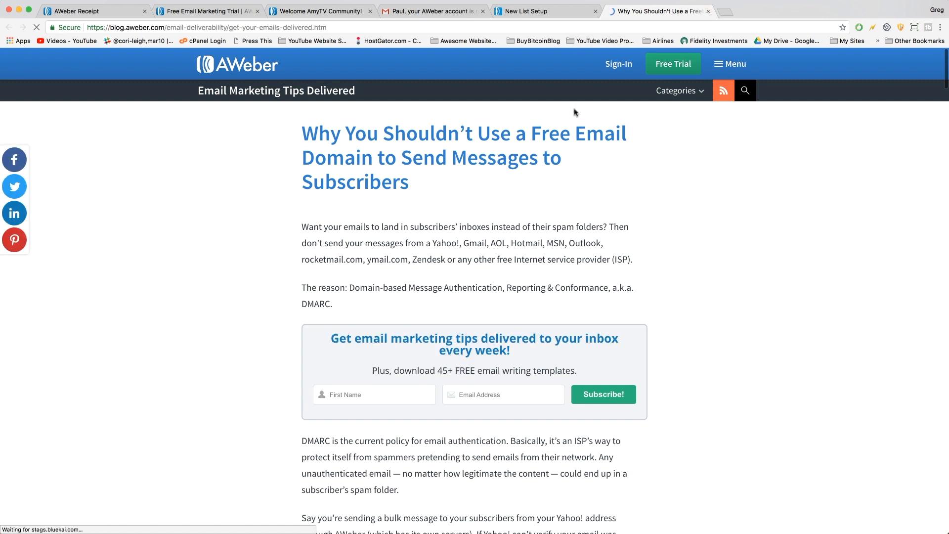
pyautogui.click(708, 11)
# Replace the Gmail reply-to with a custom-domain address and continue to step 2.
pyautogui.click(544, 341)
pyautogui.tripleClick(522, 341)
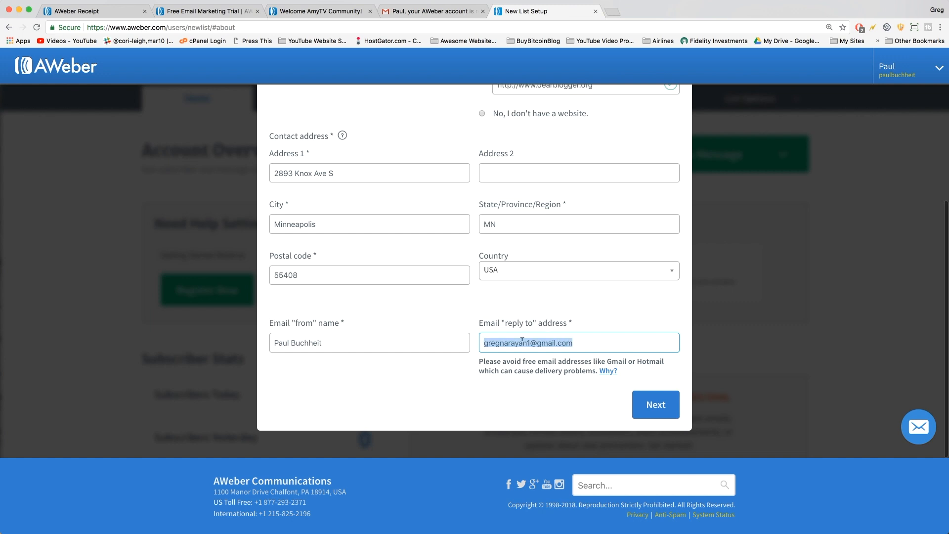
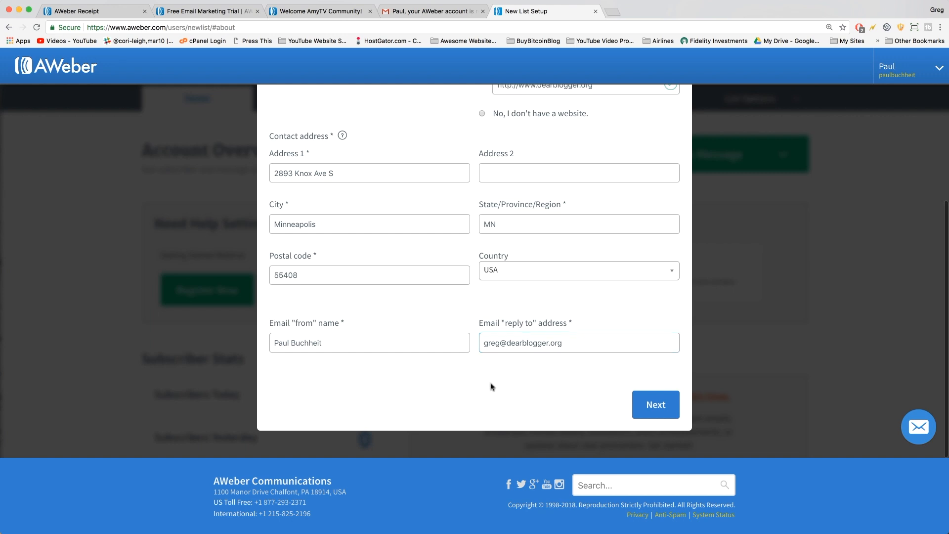
pyautogui.click(554, 342)
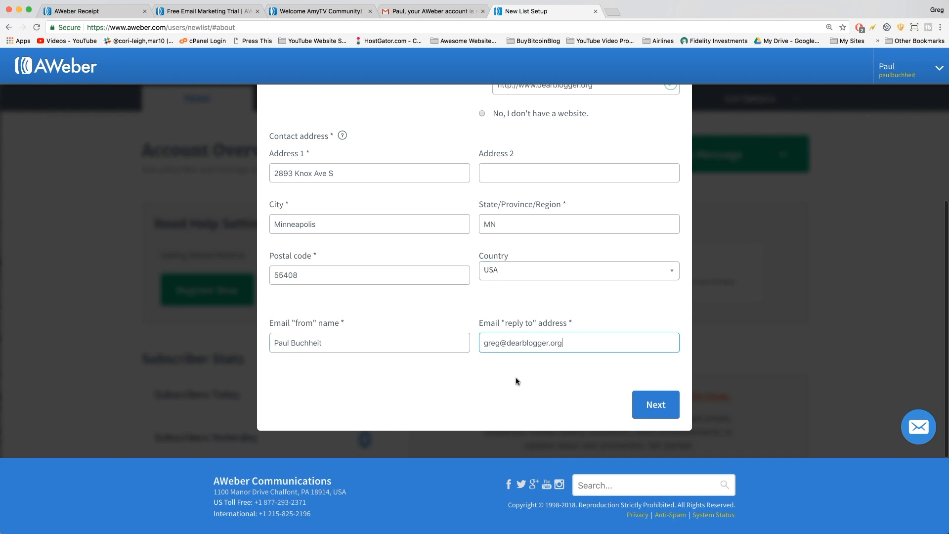
pyautogui.moveTo(485, 342); pyautogui.dragTo(577, 337)
pyautogui.click(576, 336)
pyautogui.scroll(5, 589, 344)
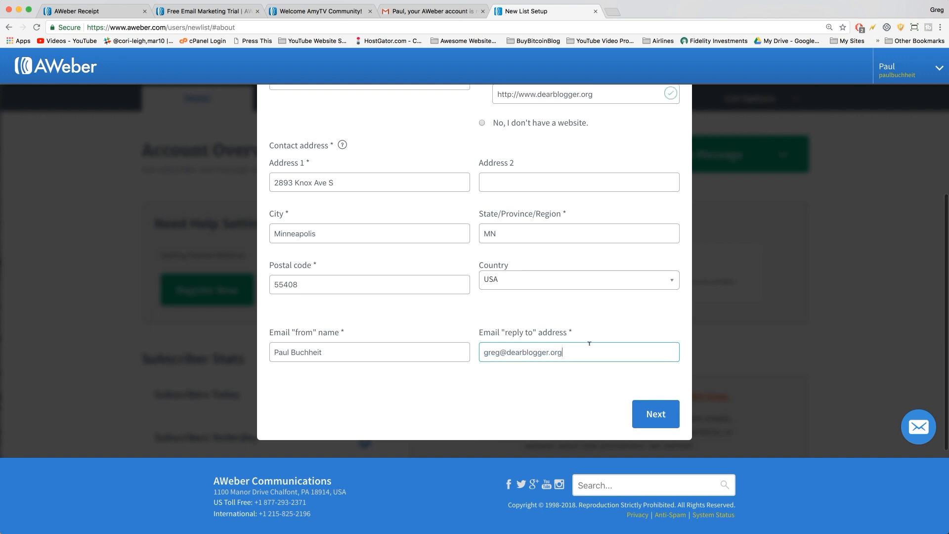
pyautogui.click(589, 343)
pyautogui.scroll(-5, 589, 343)
pyautogui.click(590, 343)
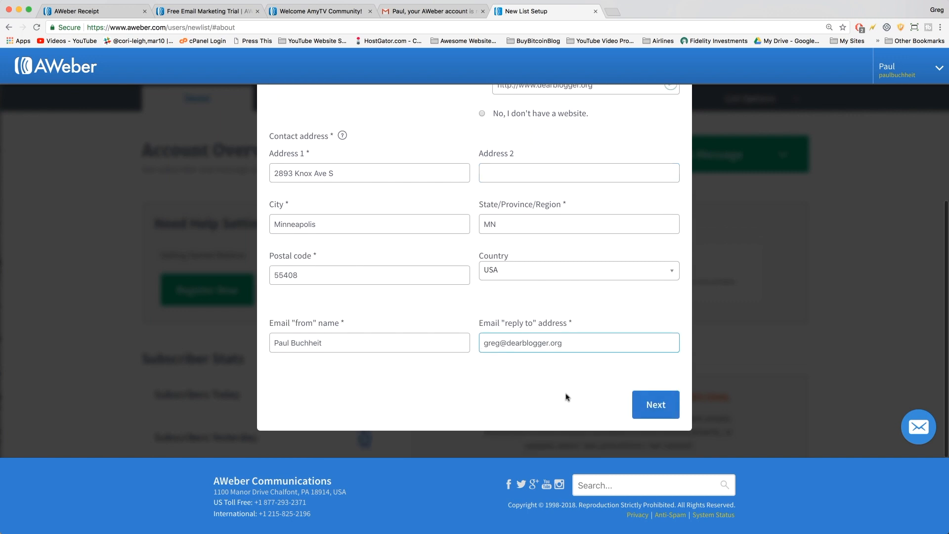
pyautogui.click(651, 406)
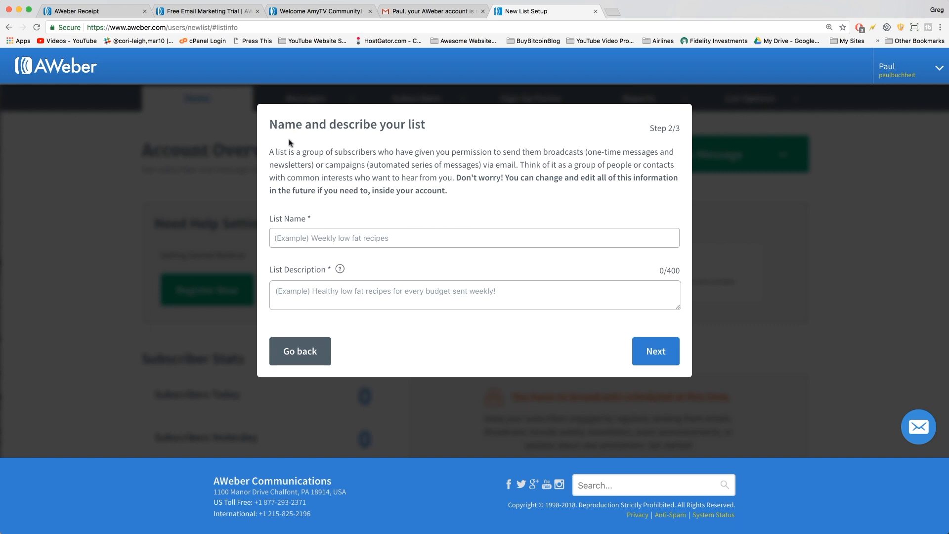
# Enter 'Aweber Demo' as list name and 'An example email list' as description, then continue.
pyautogui.click(364, 239)
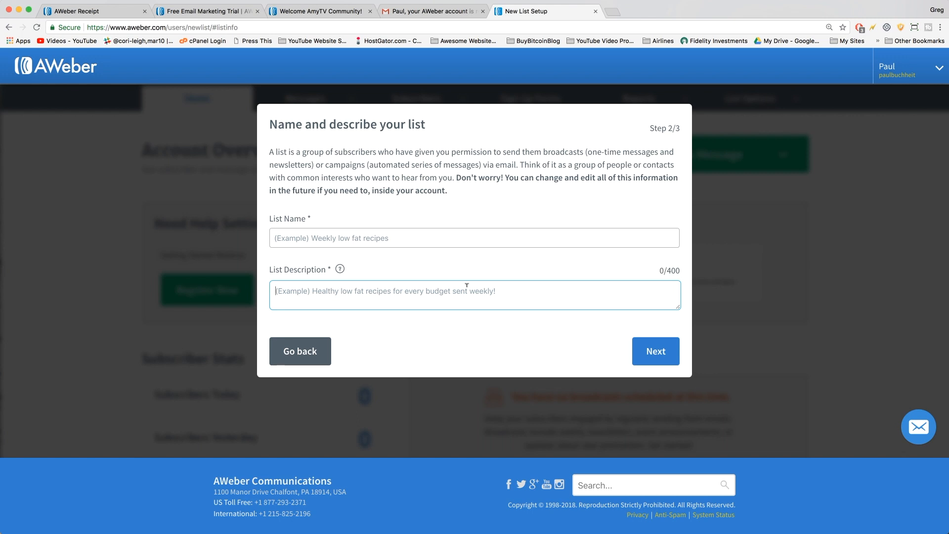
pyautogui.click(312, 237)
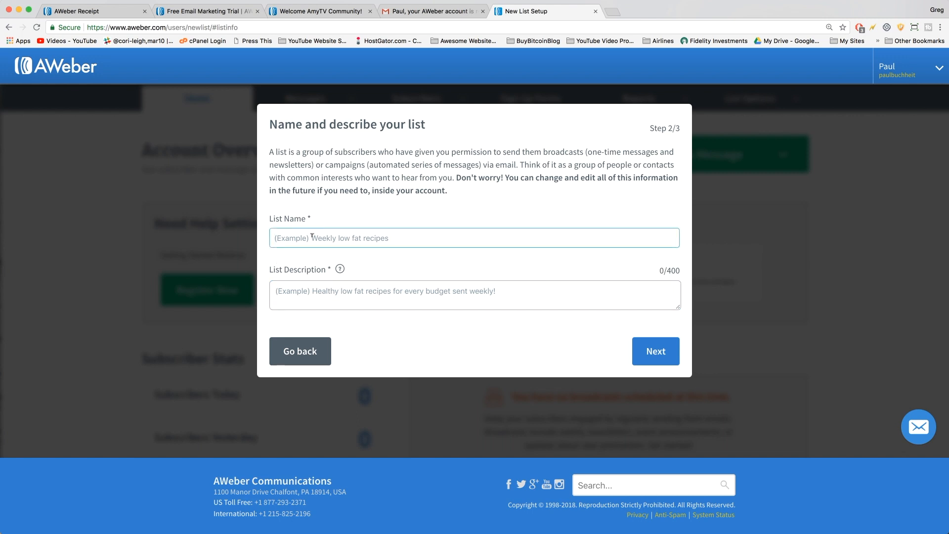
pyautogui.write('Awe')
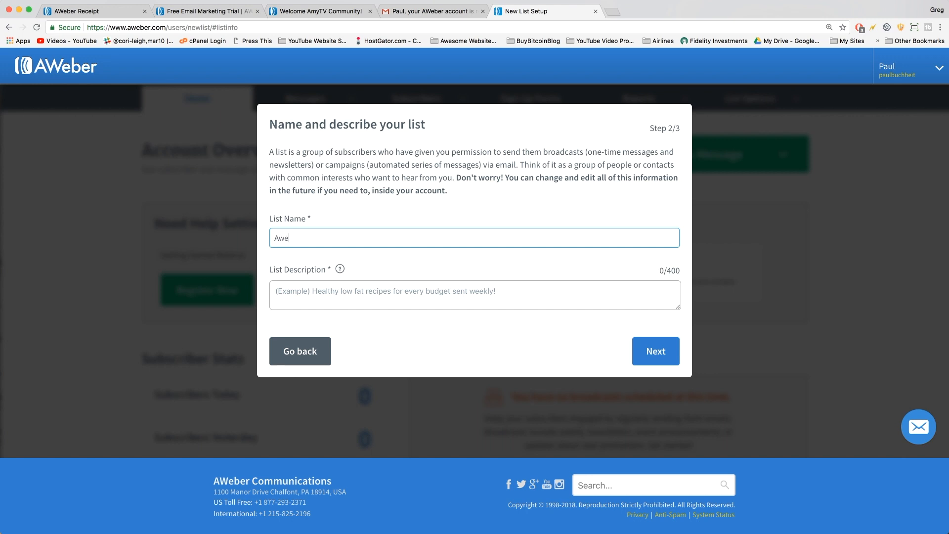
pyautogui.write('ber Demo')
pyautogui.press('Tab')
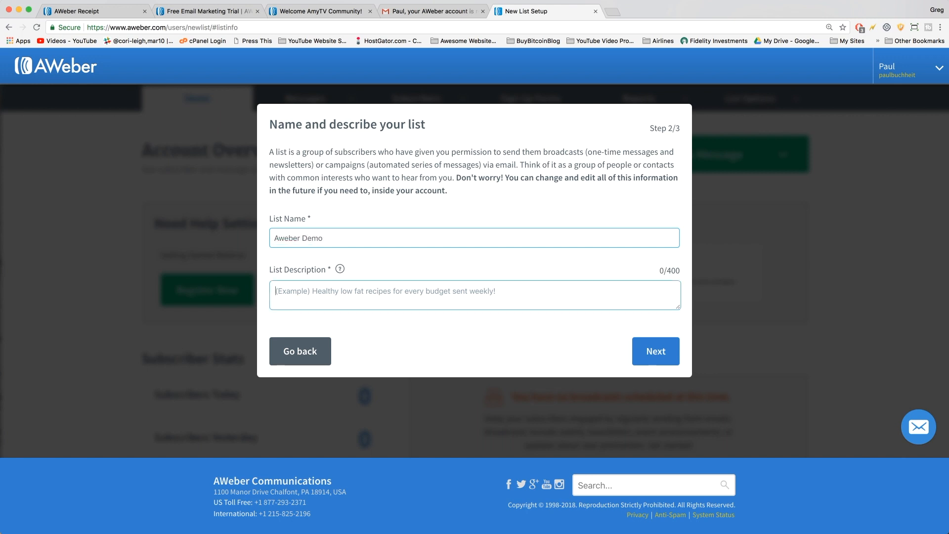
pyautogui.write('An example email list')
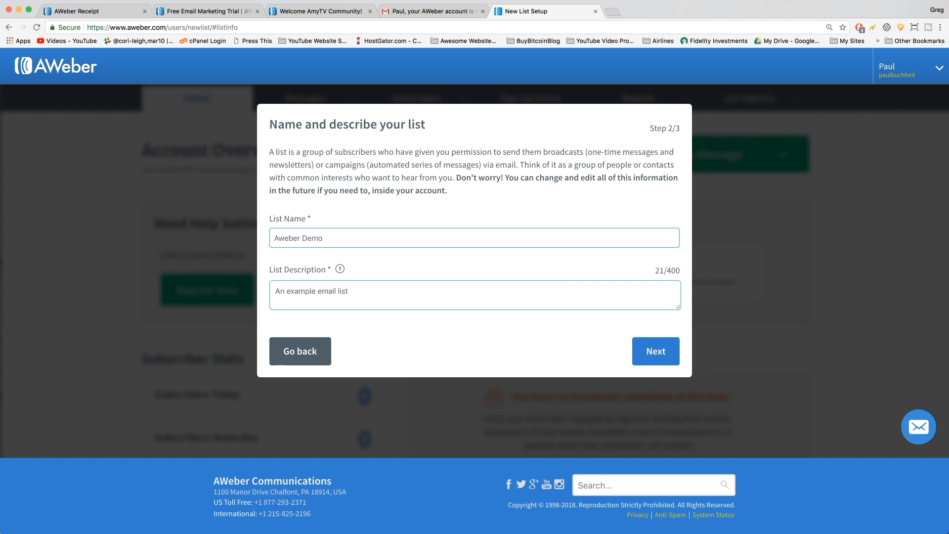
pyautogui.click(365, 236)
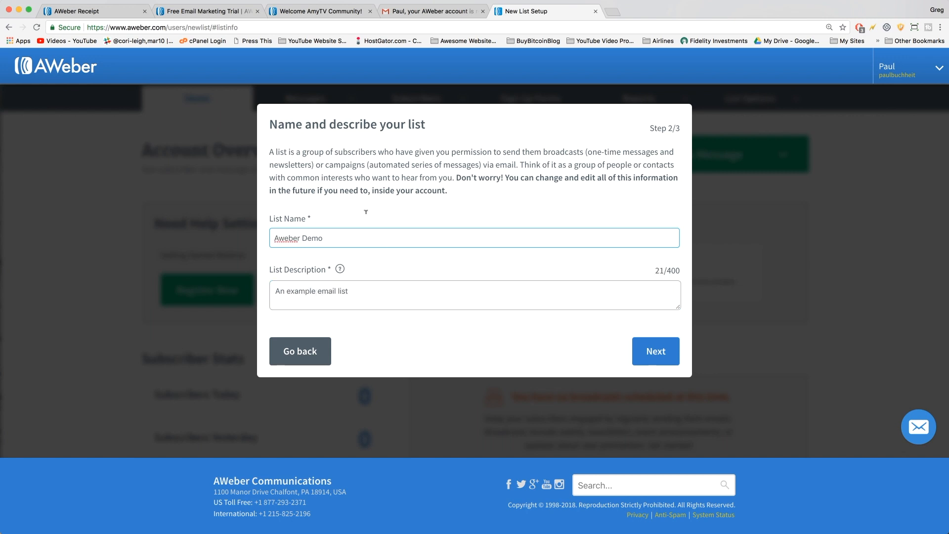
pyautogui.click(655, 352)
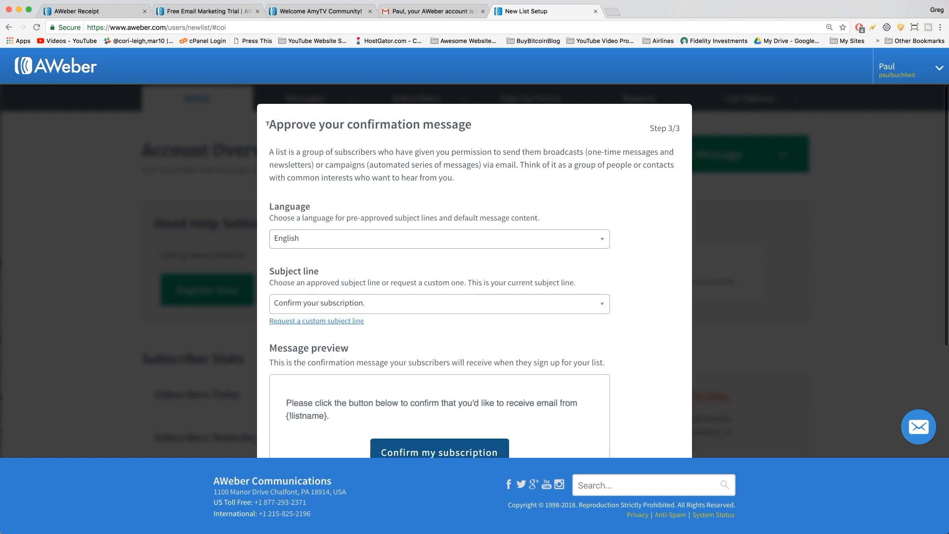
# Keep English as the confirmation message language.
pyautogui.scroll(-2, 462, 127)
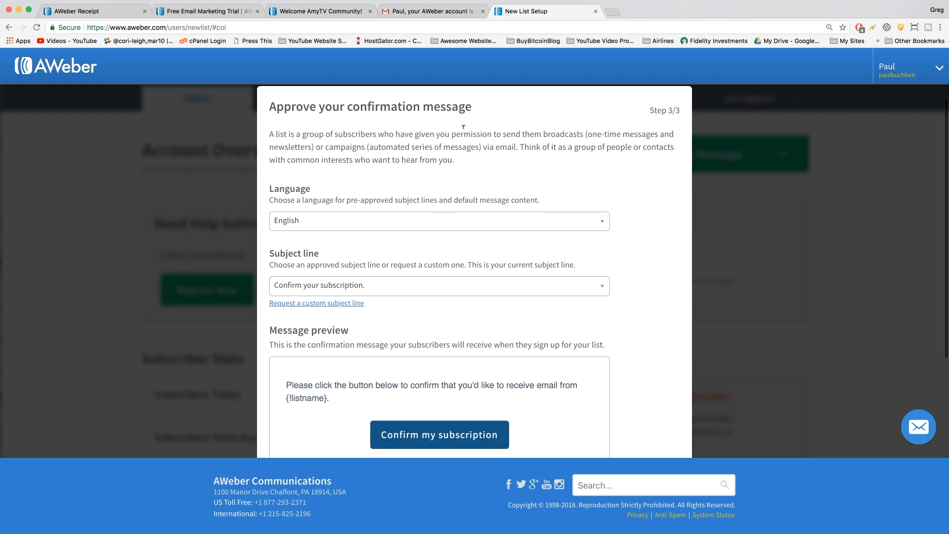
pyautogui.click(417, 203)
pyautogui.scroll(-5, 376, 267)
pyautogui.scroll(5, 371, 310)
pyautogui.scroll(2, 299, 200)
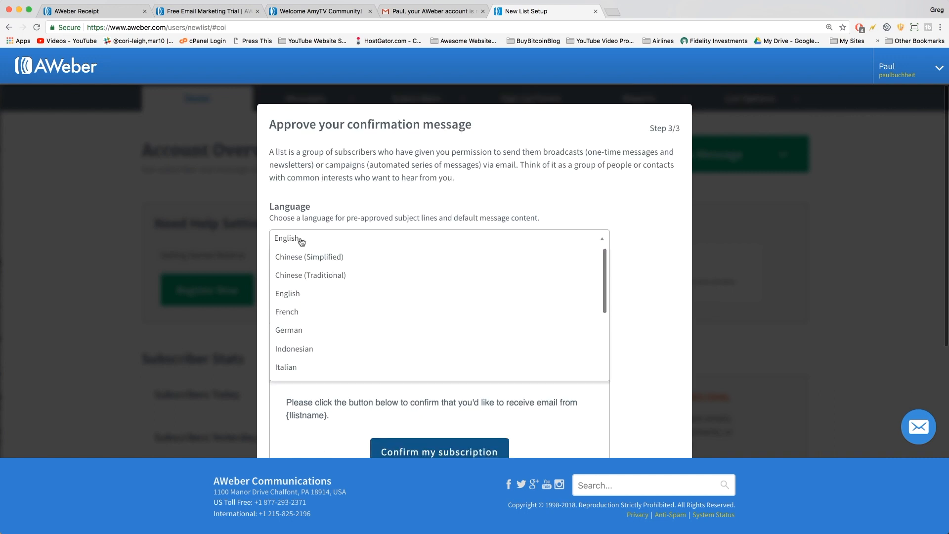
pyautogui.click(301, 241)
# Choose 'Confirm your subscription.' as the subject line and open the message for editing.
pyautogui.scroll(-1, 368, 277)
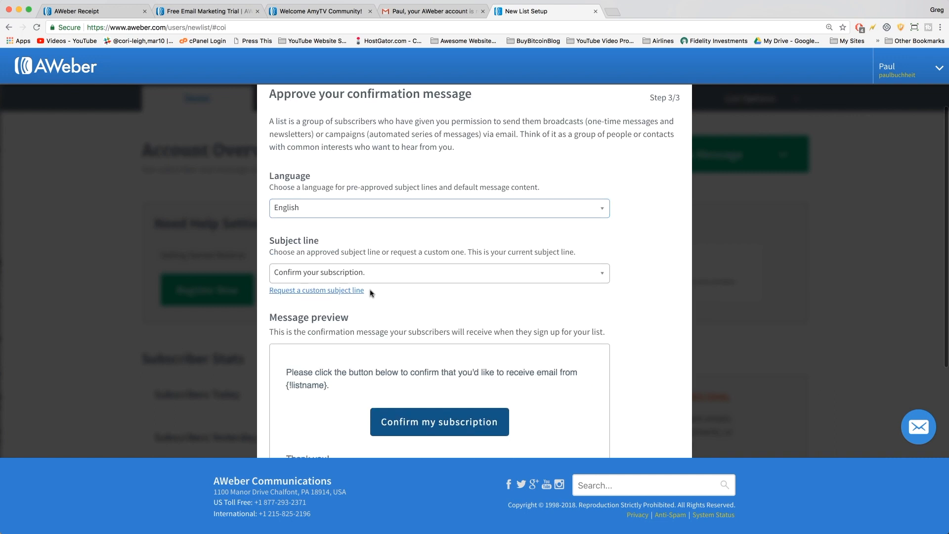
pyautogui.scroll(-1, 371, 293)
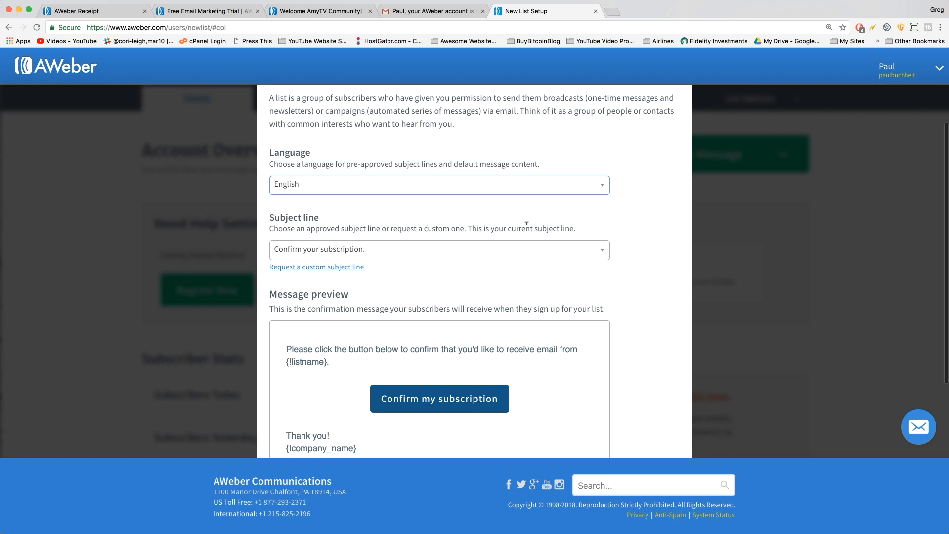
pyautogui.scroll(-4, 575, 255)
pyautogui.scroll(5, 576, 257)
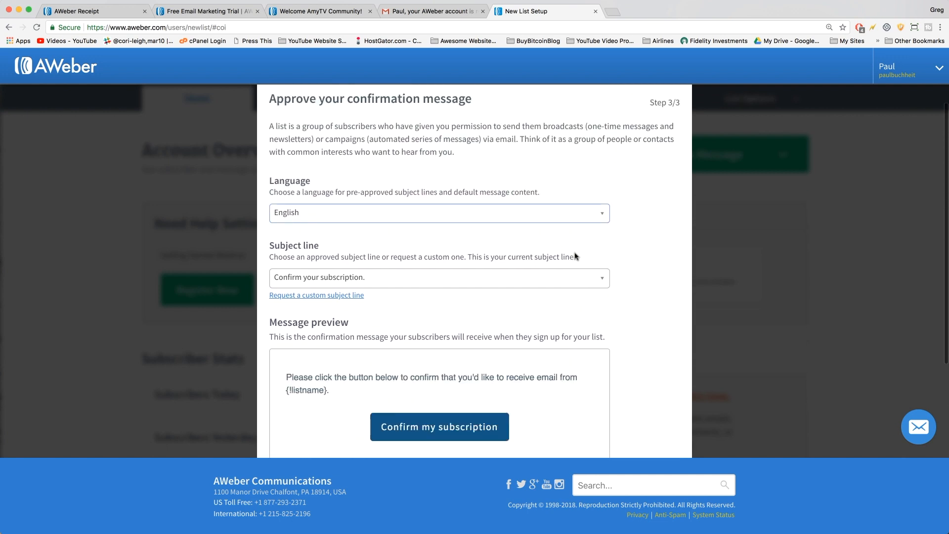
pyautogui.scroll(-1, 576, 256)
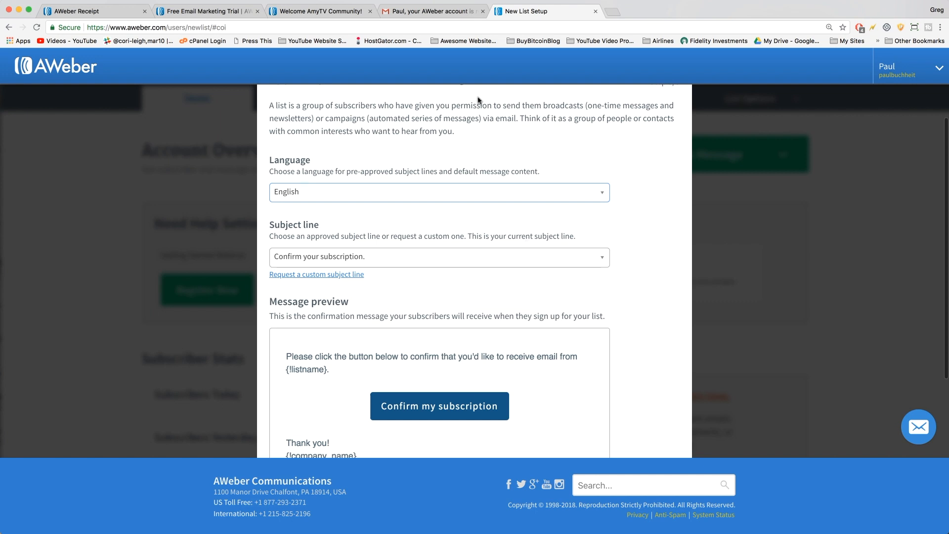
pyautogui.moveTo(507, 402)
pyautogui.scroll(2, 343, 212)
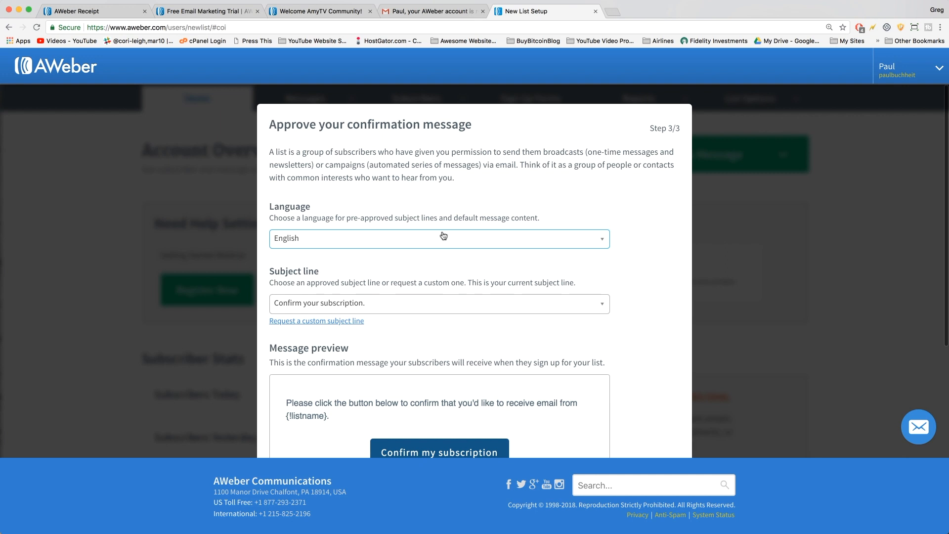
pyautogui.scroll(-1, 444, 236)
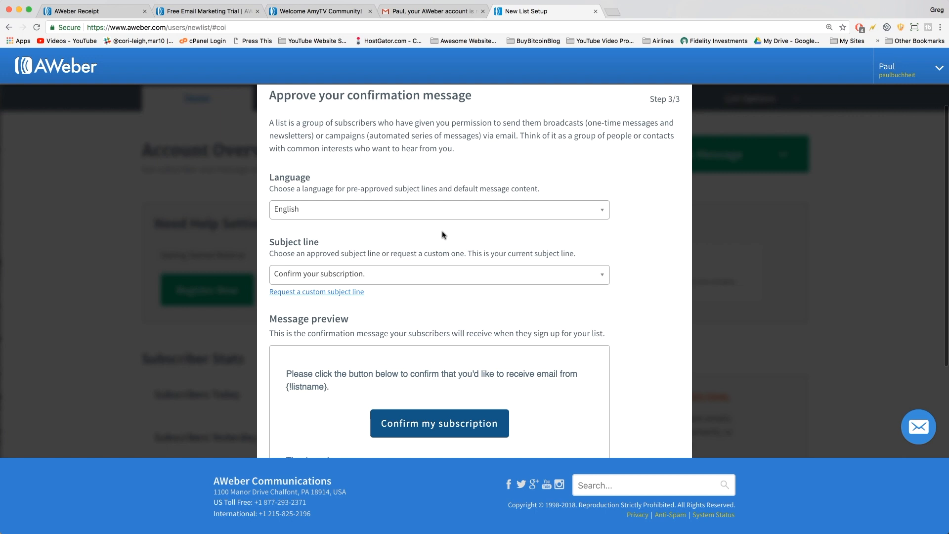
pyautogui.scroll(1, 444, 236)
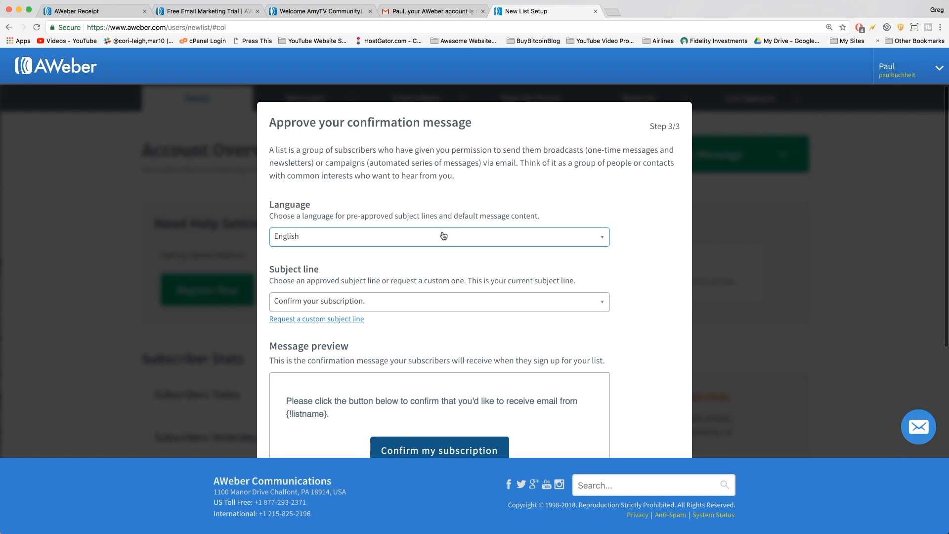
pyautogui.scroll(-3, 443, 236)
pyautogui.moveTo(403, 371)
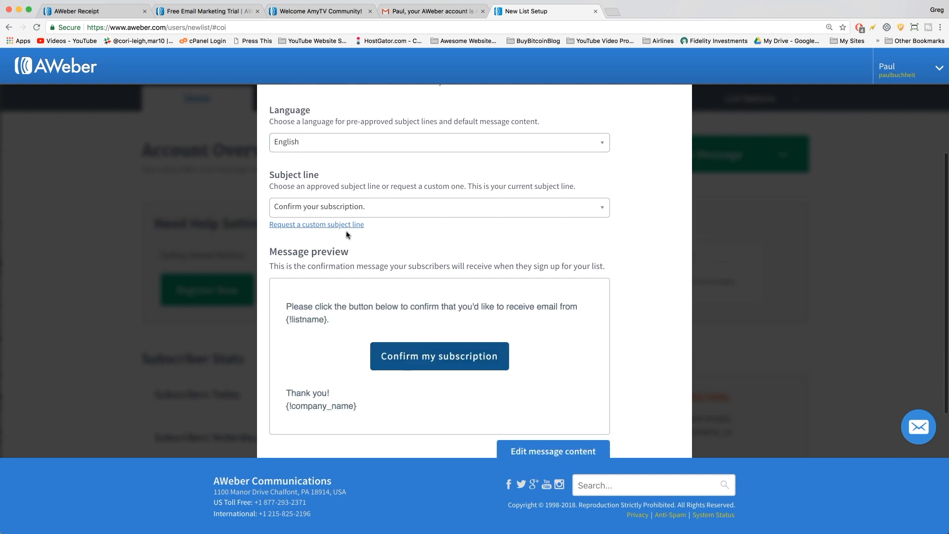
pyautogui.scroll(3, 347, 234)
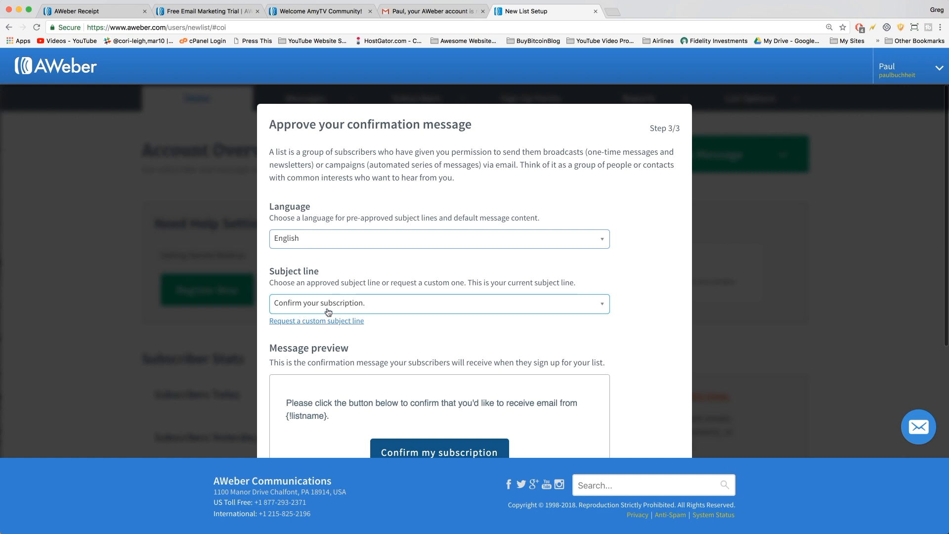
pyautogui.click(377, 309)
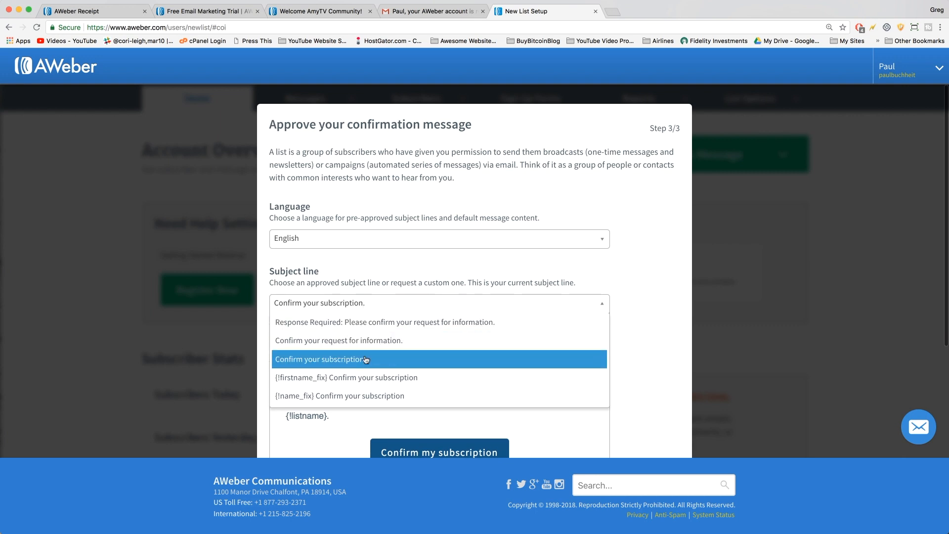
pyautogui.click(395, 360)
pyautogui.scroll(-3, 333, 288)
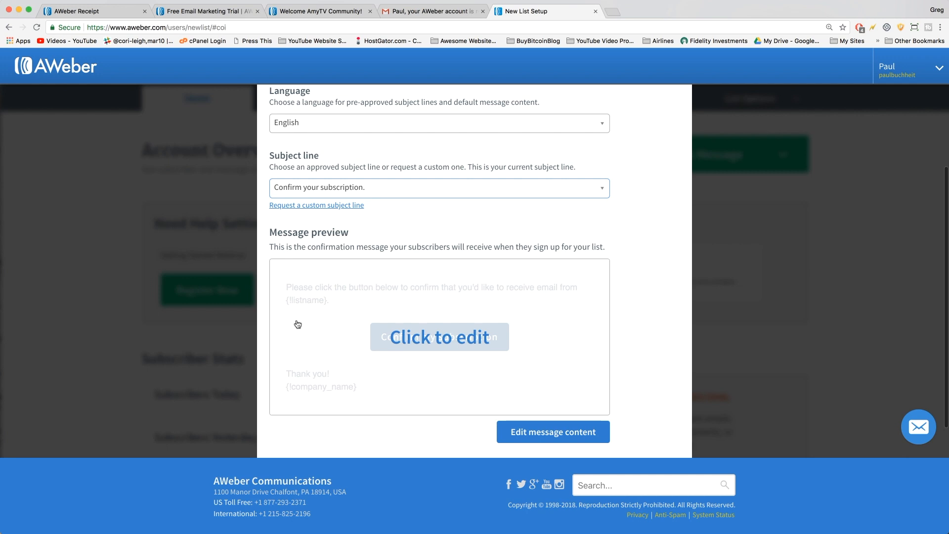
pyautogui.click(428, 338)
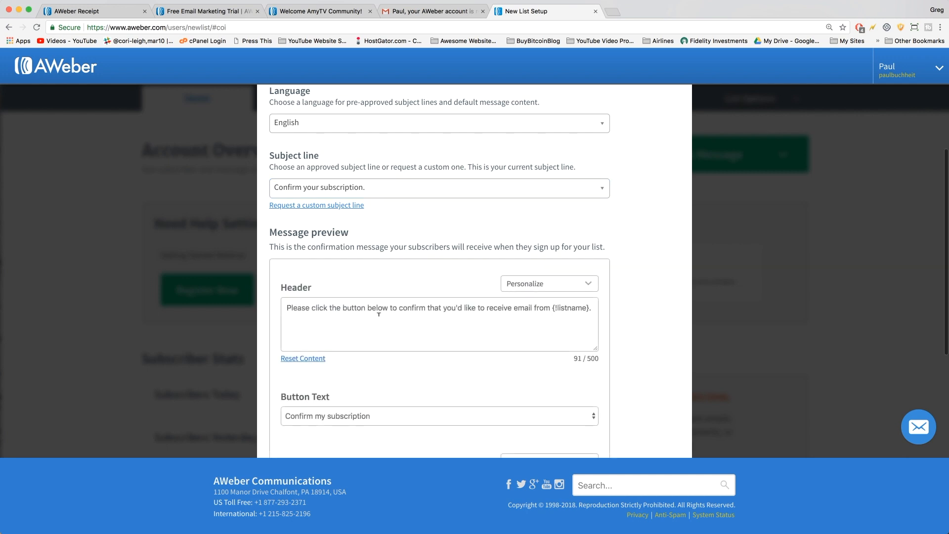
# Review the header text and its {!listname} placeholder.
pyautogui.moveTo(287, 307); pyautogui.dragTo(551, 306)
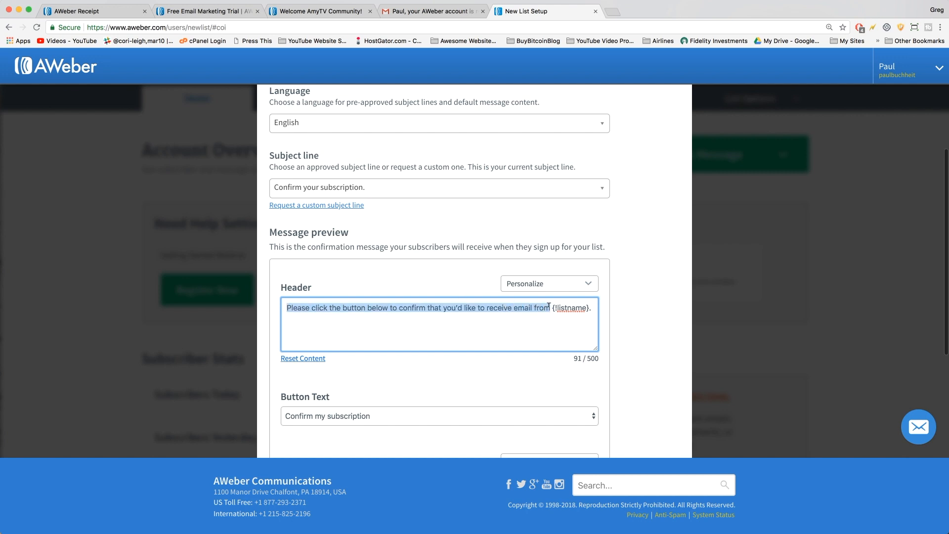
pyautogui.click(551, 307)
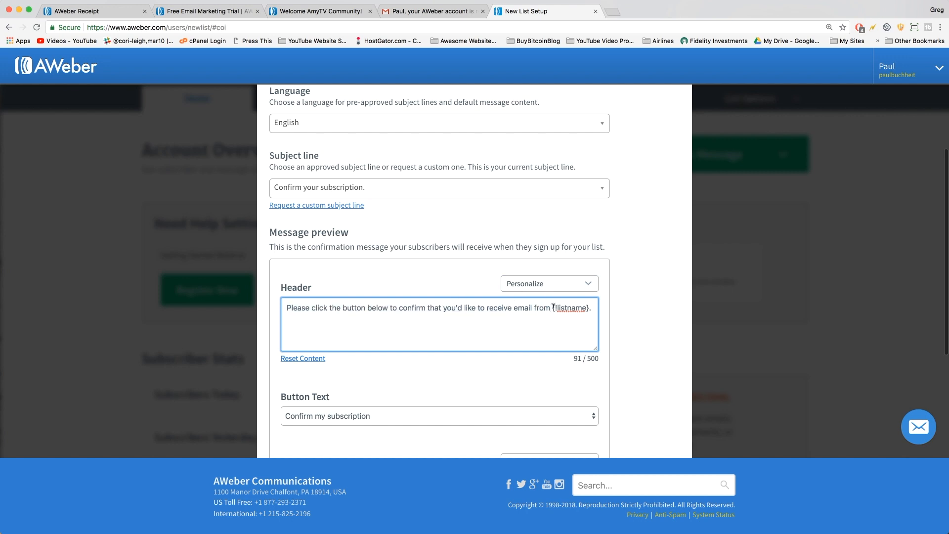
pyautogui.moveTo(553, 307); pyautogui.dragTo(589, 308)
pyautogui.click(542, 308)
pyautogui.scroll(-1, 495, 327)
pyautogui.scroll(-4, 494, 327)
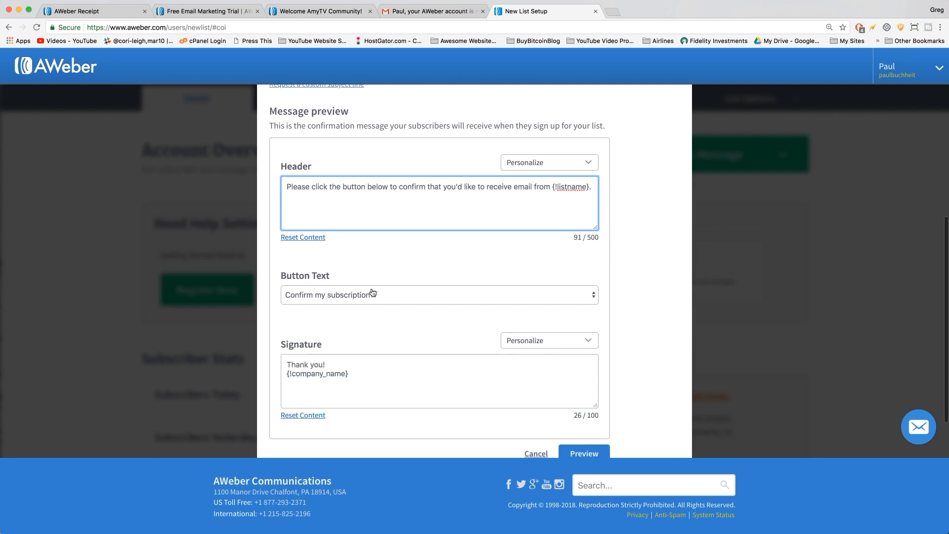
# Change the signature to 'Cheers, thank you!', preview the message and complete setup.
pyautogui.click(332, 361)
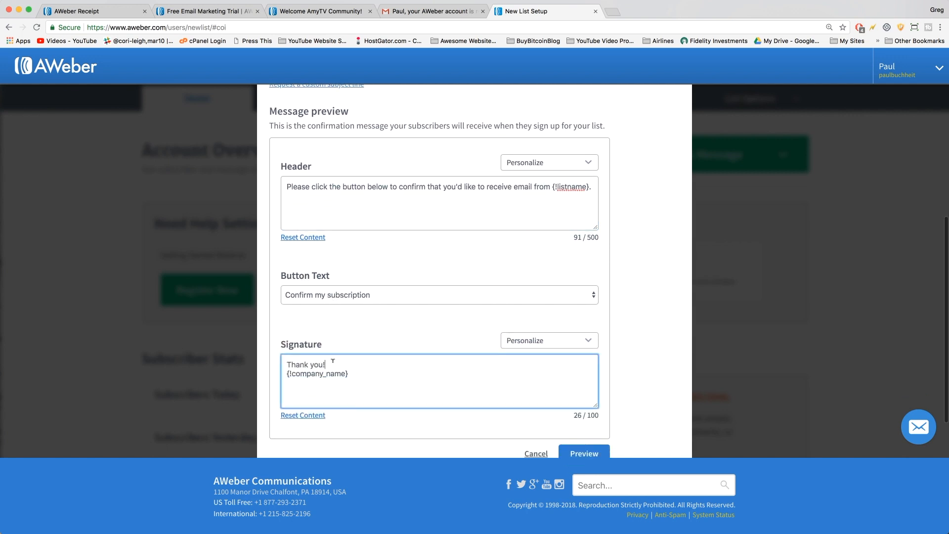
pyautogui.scroll(-1, 348, 368)
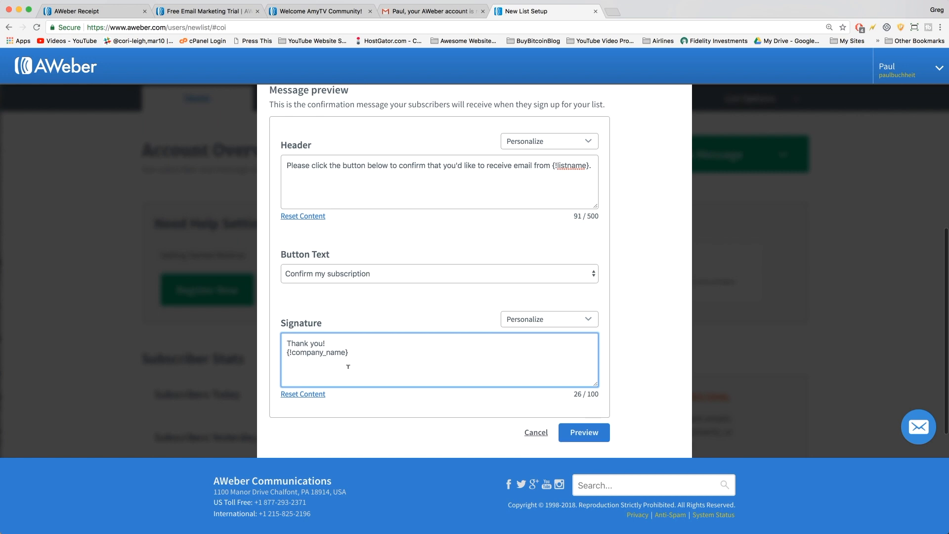
pyautogui.click(292, 341)
pyautogui.press('BackSpace')
pyautogui.write('Cheers, t')
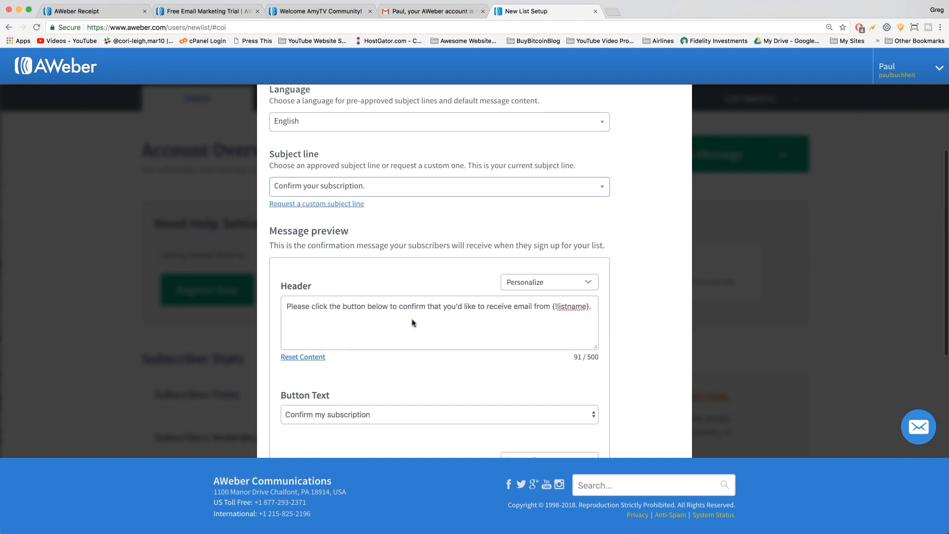
pyautogui.scroll(-5, 416, 321)
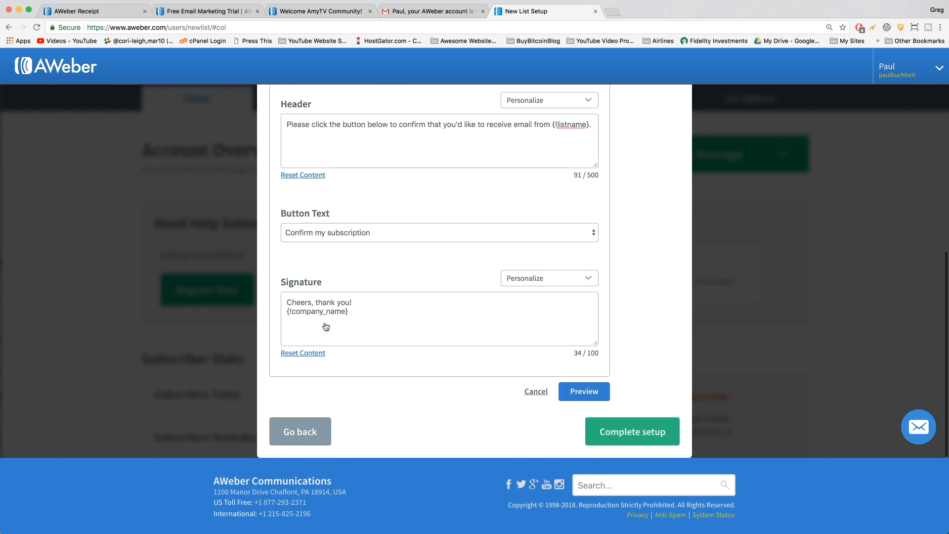
pyautogui.click(568, 394)
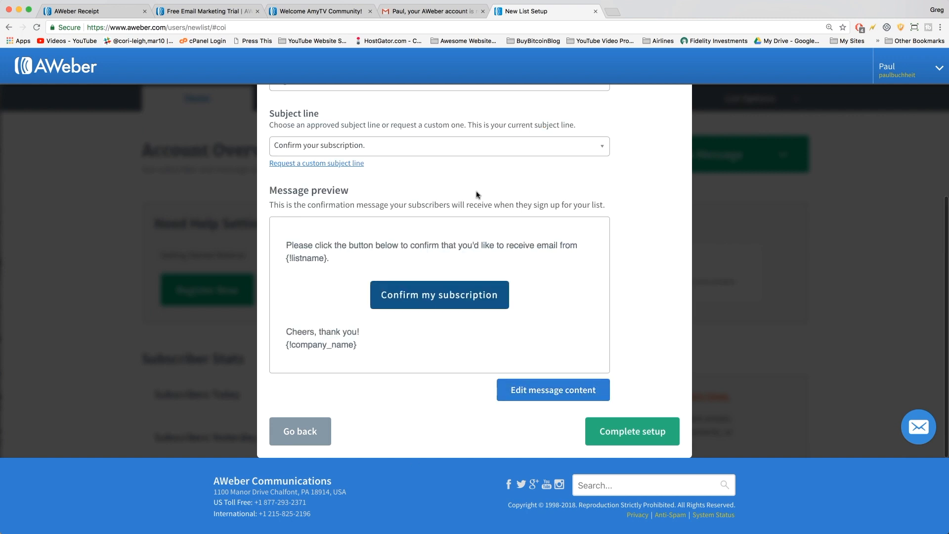
pyautogui.click(656, 441)
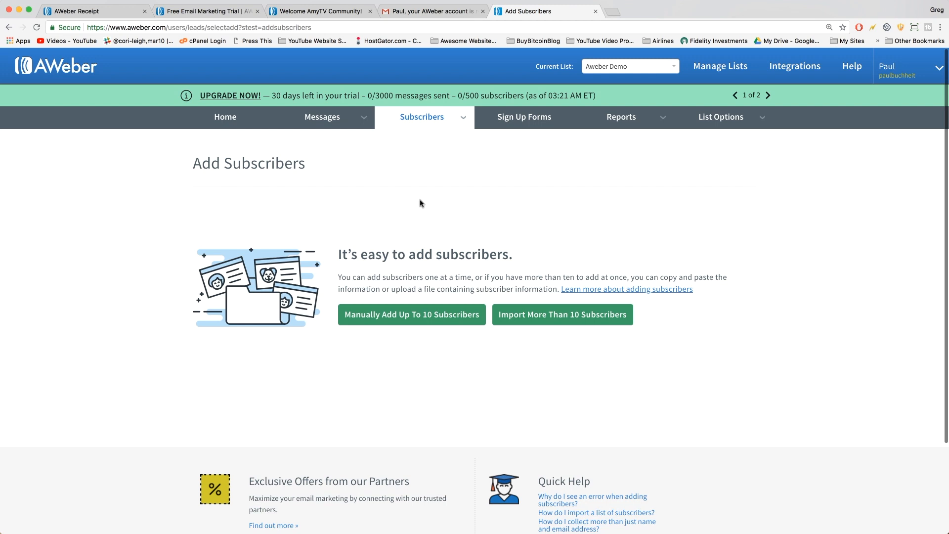
# Open the Sign Up Forms page for the Aweber Demo list.
pyautogui.click(526, 121)
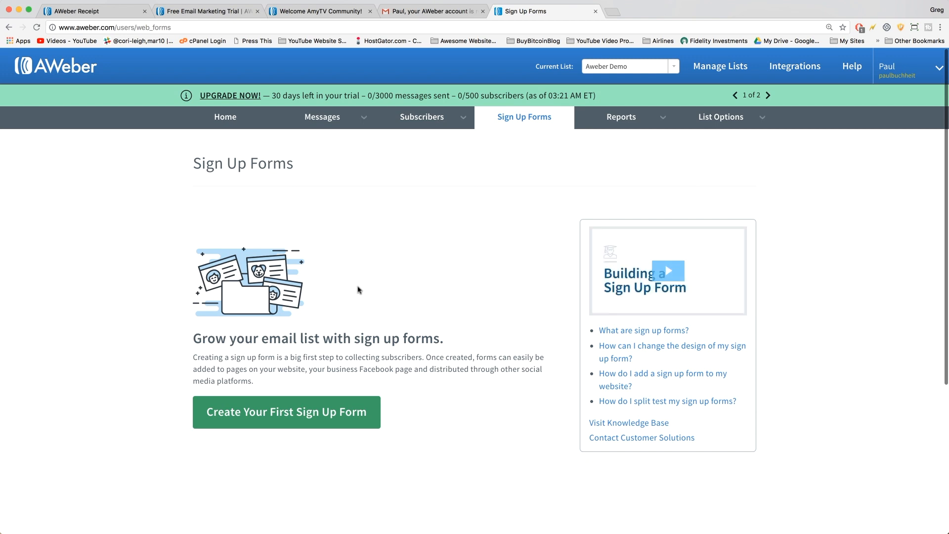
pyautogui.scroll(-1, 359, 290)
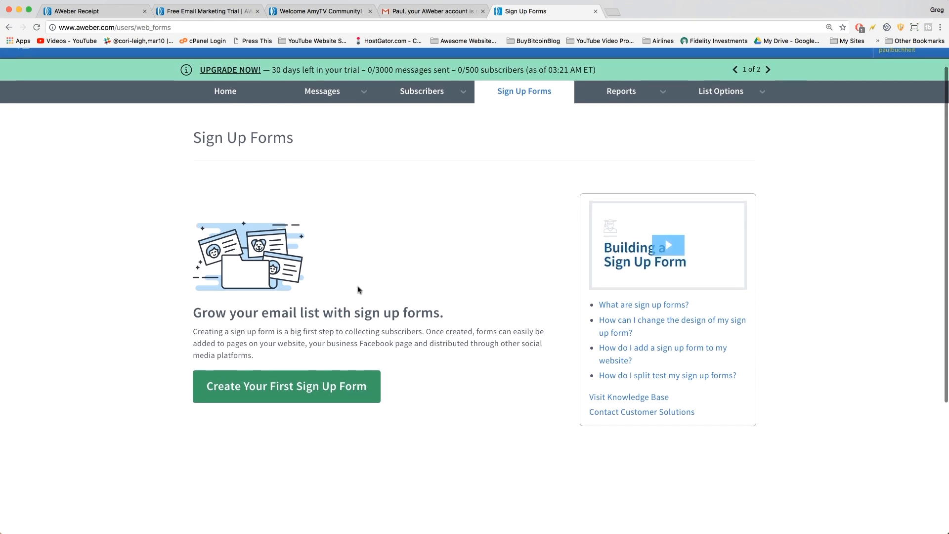
# Start the first sign up form and try widening it before restoring width 429.
pyautogui.click(311, 395)
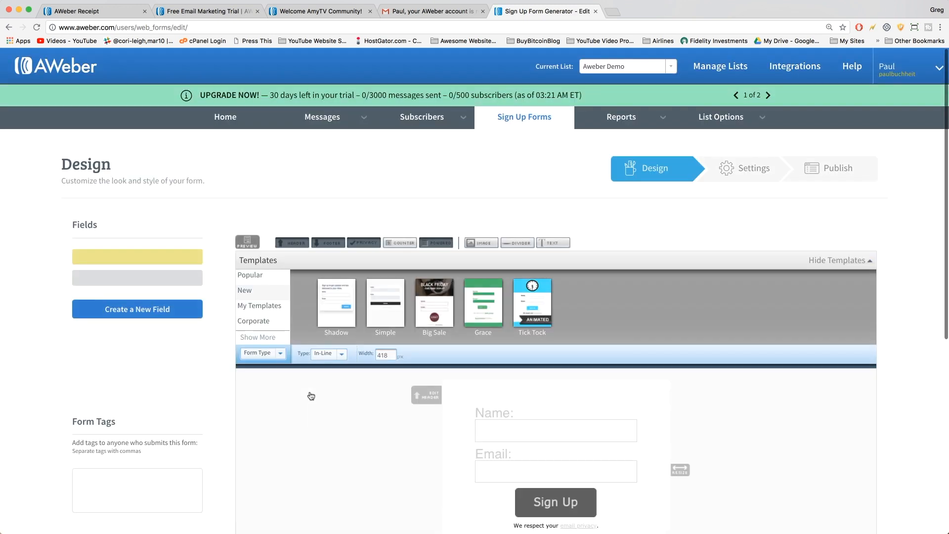
pyautogui.scroll(-2, 347, 404)
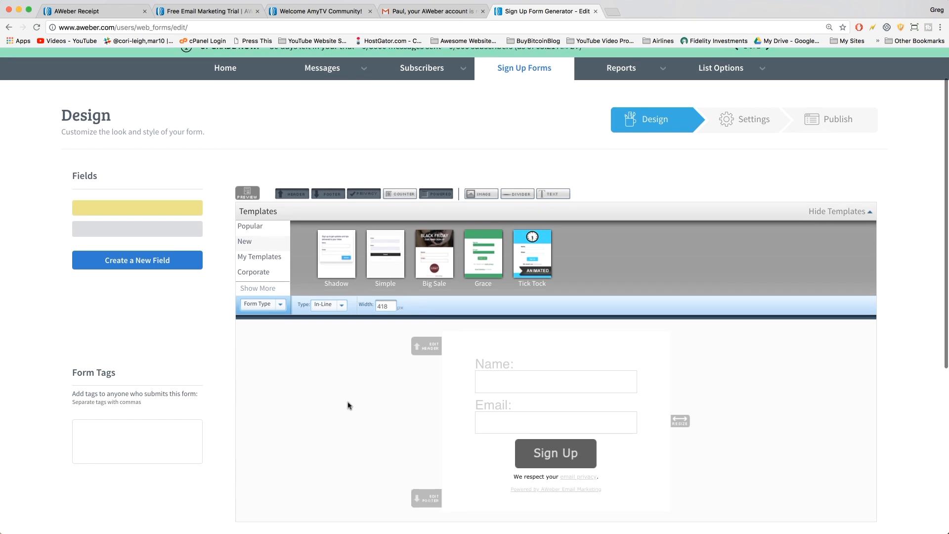
pyautogui.scroll(-3, 348, 404)
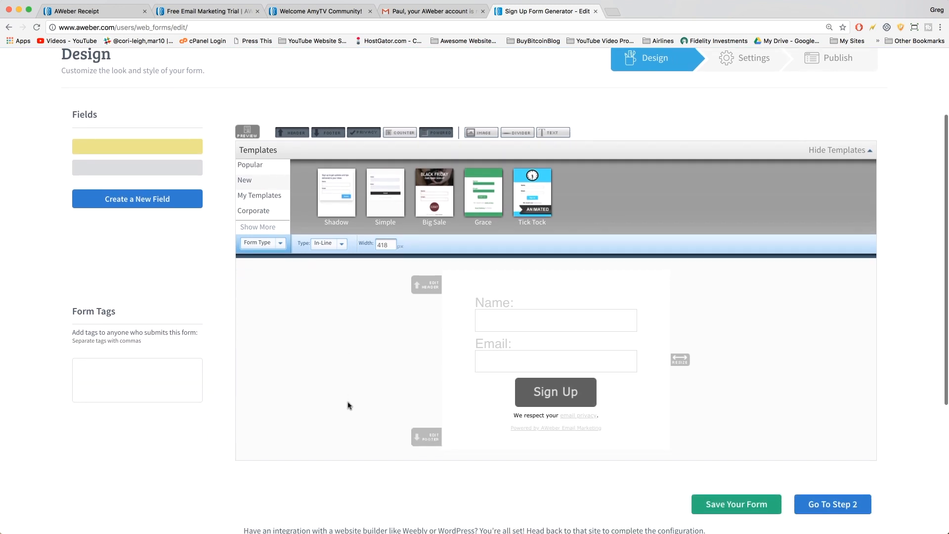
pyautogui.moveTo(681, 360); pyautogui.dragTo(818, 388)
pyautogui.moveTo(731, 358); pyautogui.dragTo(689, 375)
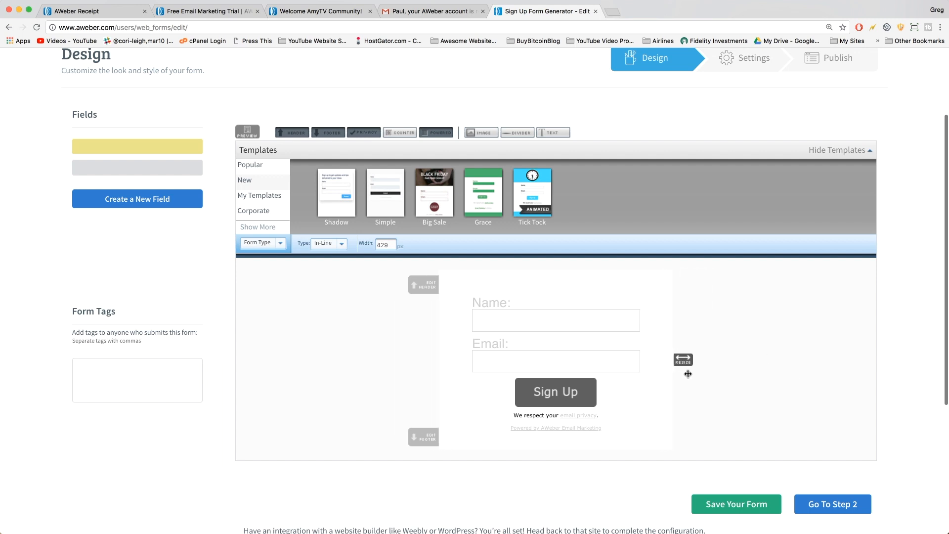
# Try the Pointer and Foodie templates from the Popular templates.
pyautogui.click(256, 166)
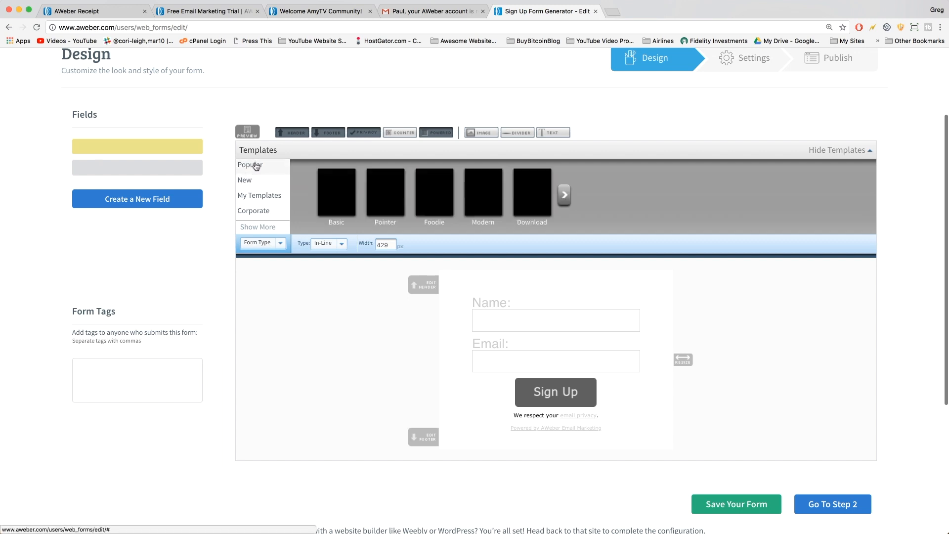
pyautogui.click(382, 203)
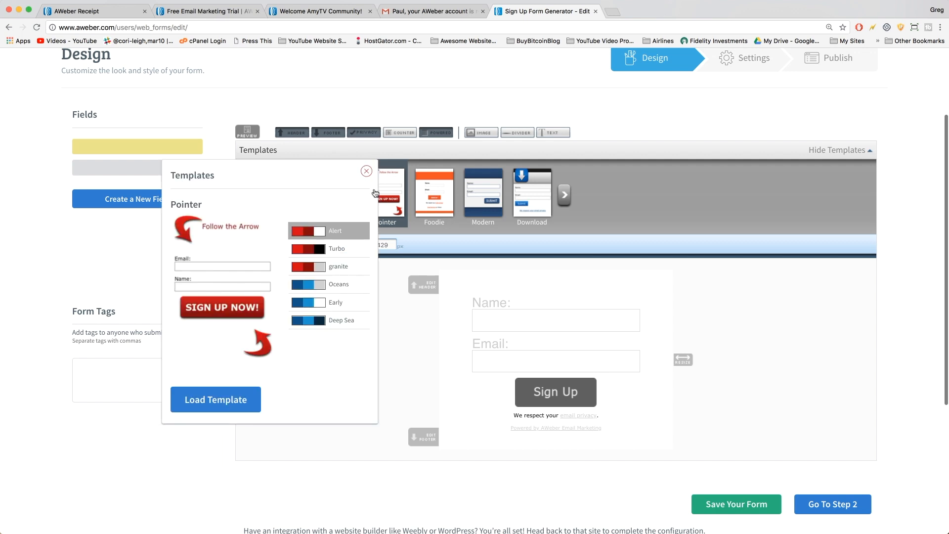
pyautogui.click(220, 403)
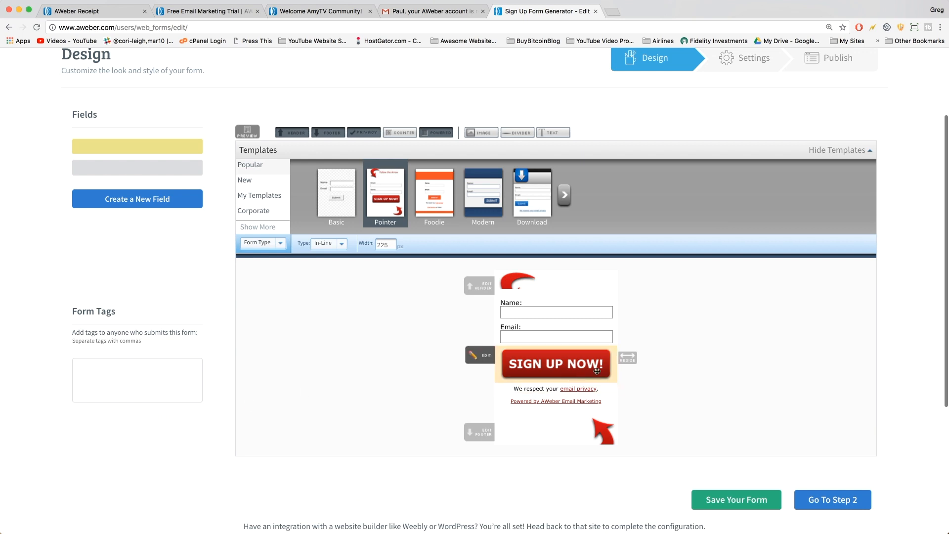
pyautogui.moveTo(628, 358); pyautogui.dragTo(681, 362)
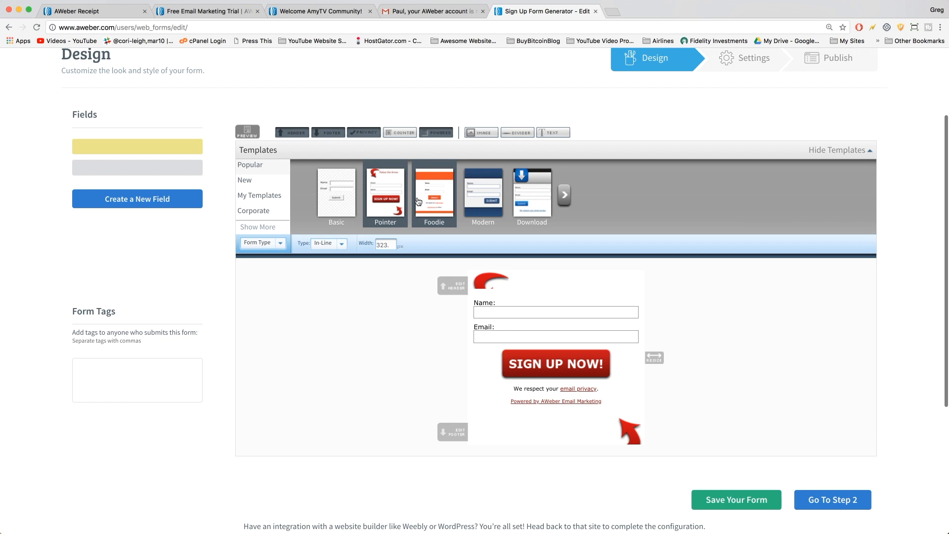
pyautogui.click(437, 192)
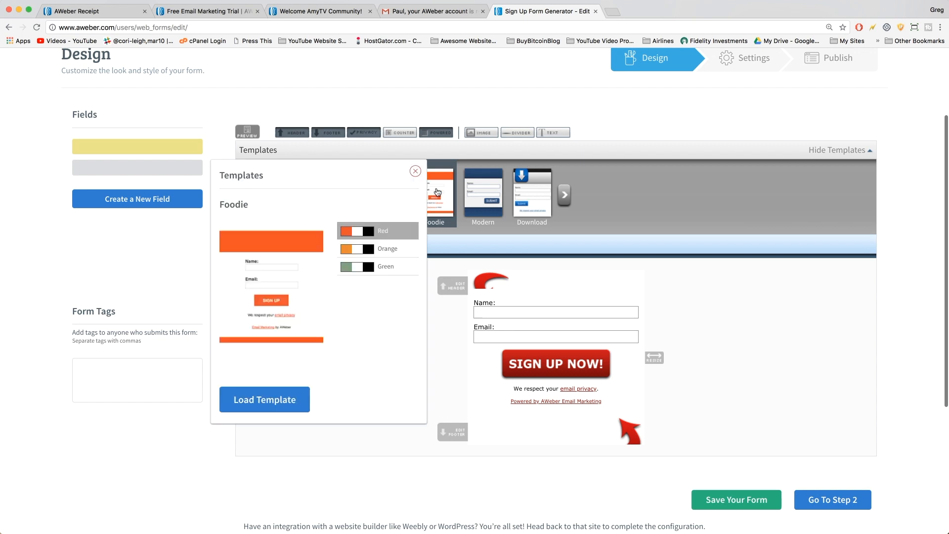
pyautogui.click(275, 402)
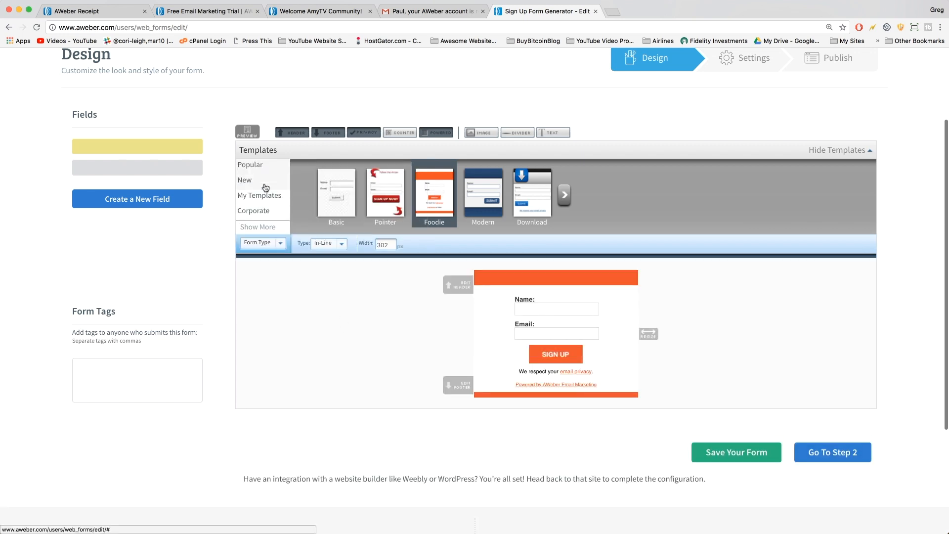
# Load the Summer template from the Celebration category and widen the form slightly.
pyautogui.scroll(-2, 267, 204)
pyautogui.click(267, 191)
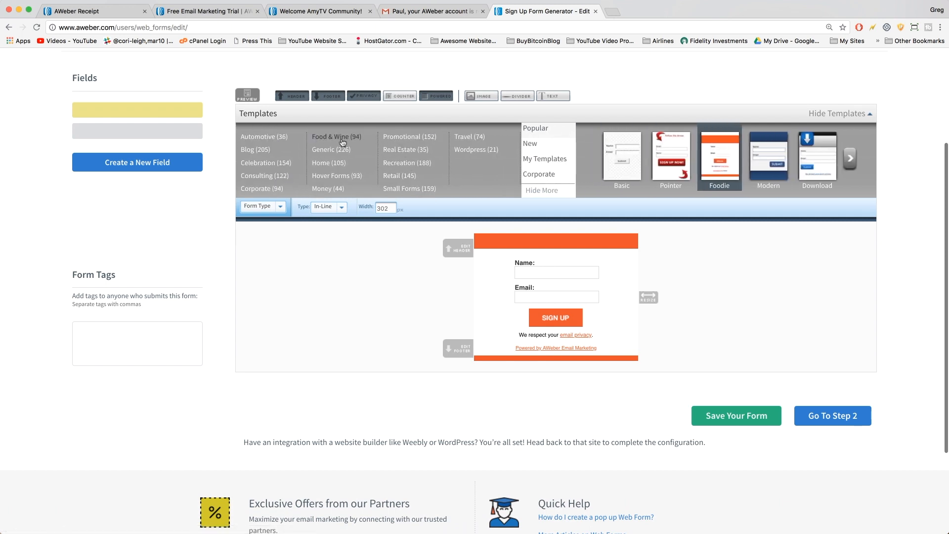
pyautogui.click(286, 163)
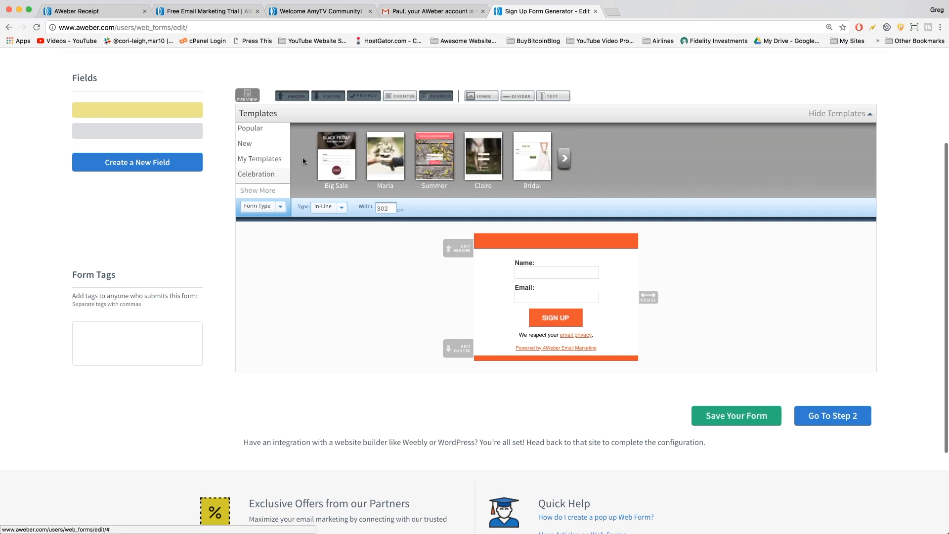
pyautogui.click(430, 155)
pyautogui.click(282, 376)
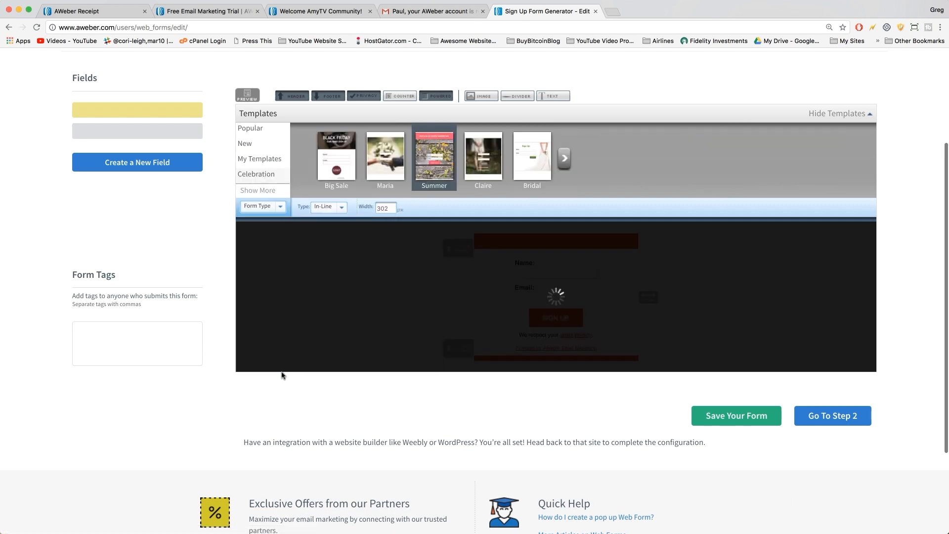
pyautogui.moveTo(704, 365)
pyautogui.mouseDown()
pyautogui.moveTo(795, 371)
pyautogui.moveTo(707, 366)
pyautogui.moveTo(719, 367)
pyautogui.mouseUp()
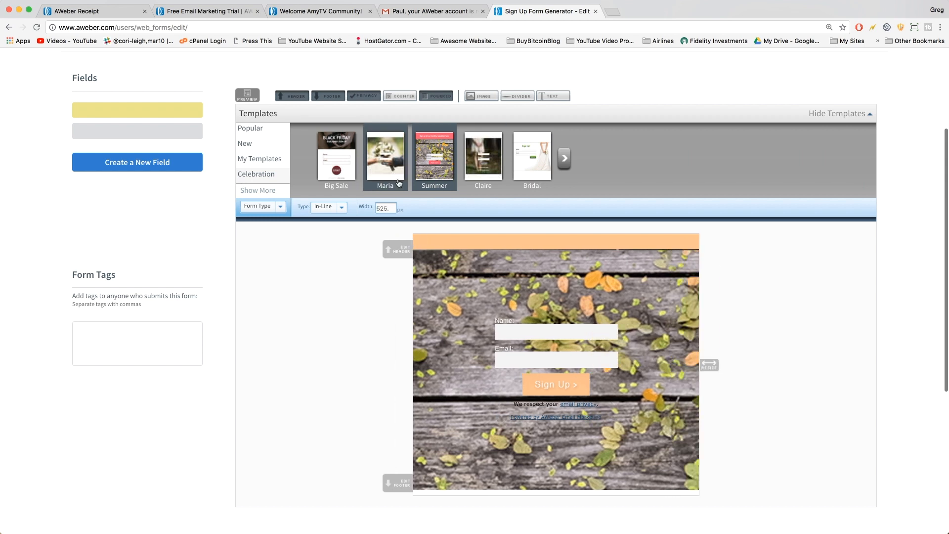
# Preview the Maria template's colour options, then dismiss them.
pyautogui.click(381, 156)
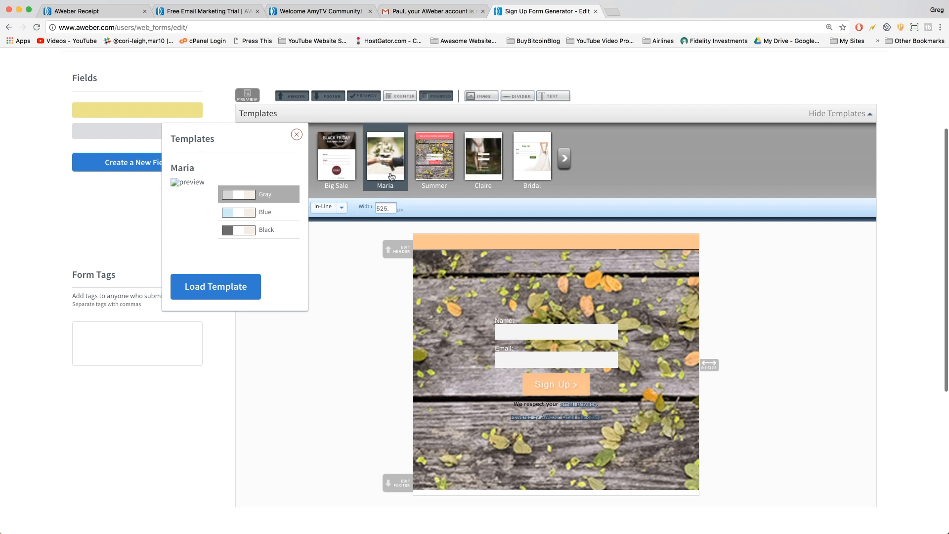
pyautogui.click(297, 134)
pyautogui.scroll(-1, 259, 170)
pyautogui.scroll(3, 260, 170)
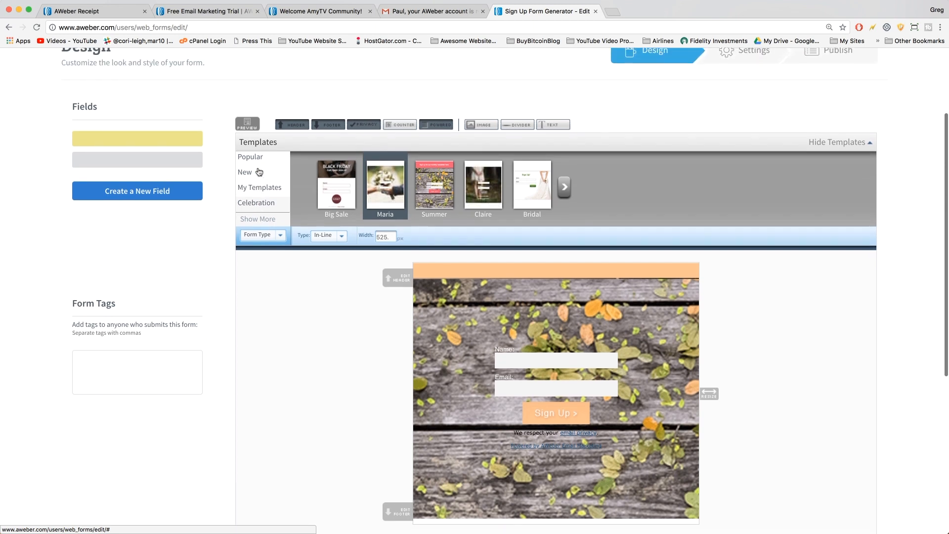
# Load the Arcade template from the Wordpress template category.
pyautogui.click(265, 226)
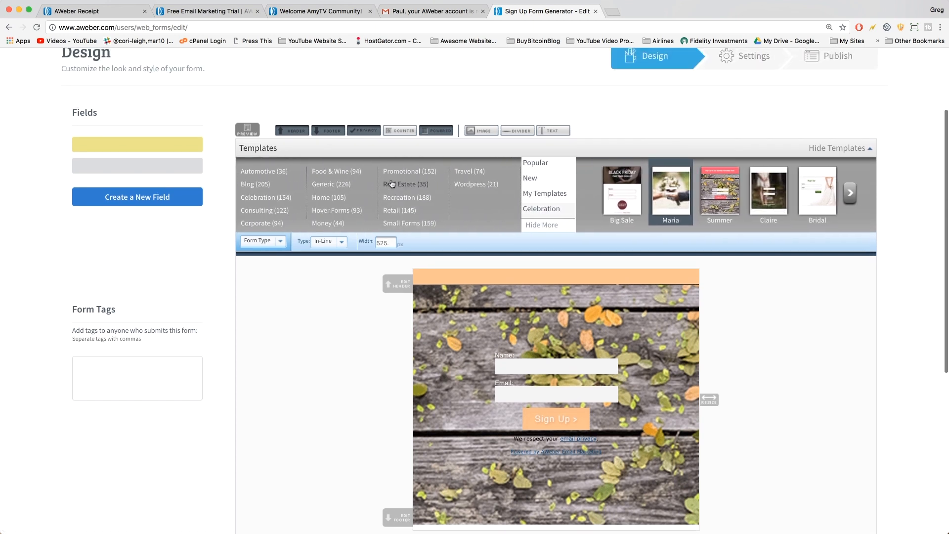
pyautogui.click(473, 186)
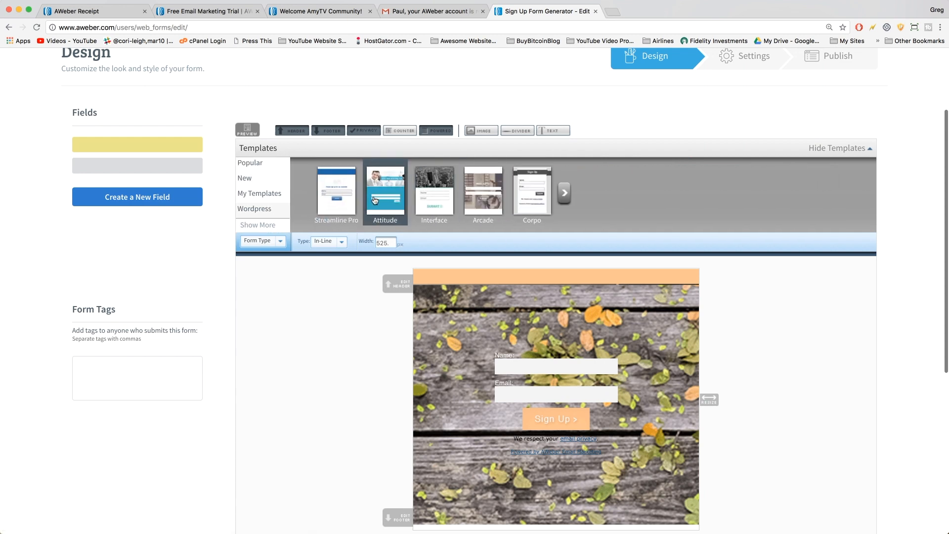
pyautogui.click(488, 201)
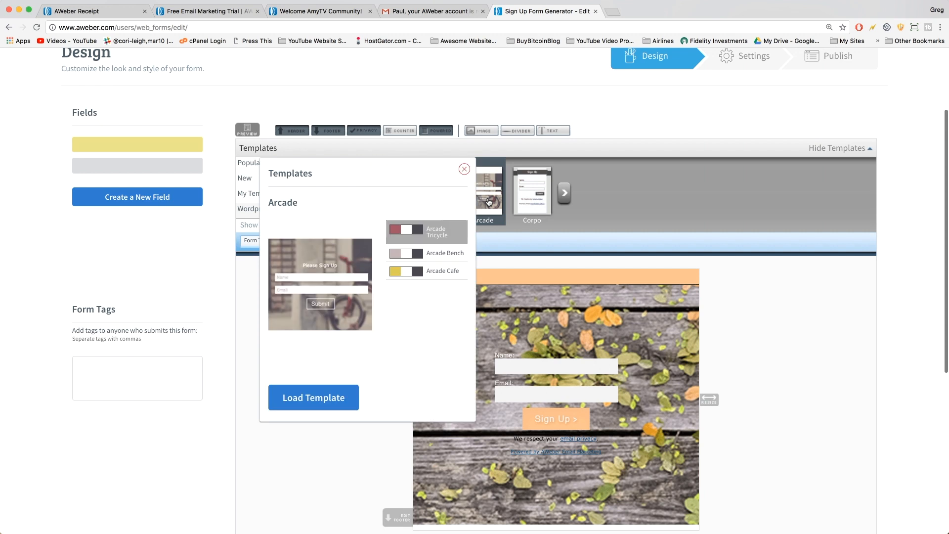
pyautogui.click(297, 395)
pyautogui.scroll(-3, 569, 131)
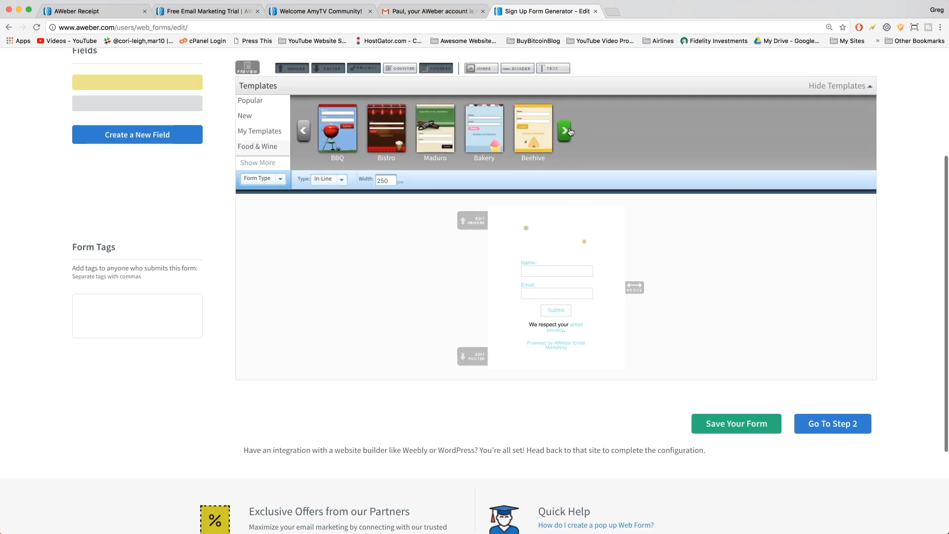
# Load the Bakery template after previewing its Chocolate Cake, Wedding Cake and Strawberry Shortcake variants.
pyautogui.click(496, 138)
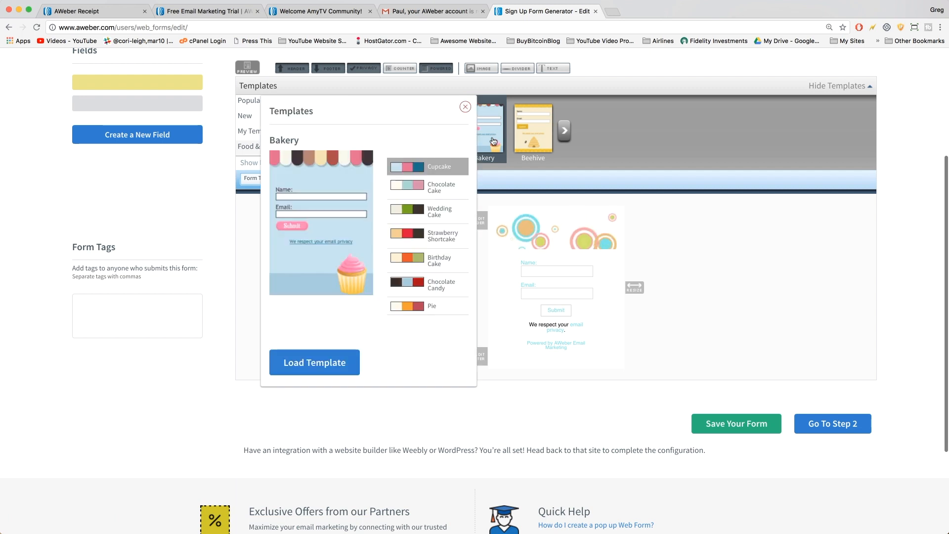
pyautogui.click(307, 368)
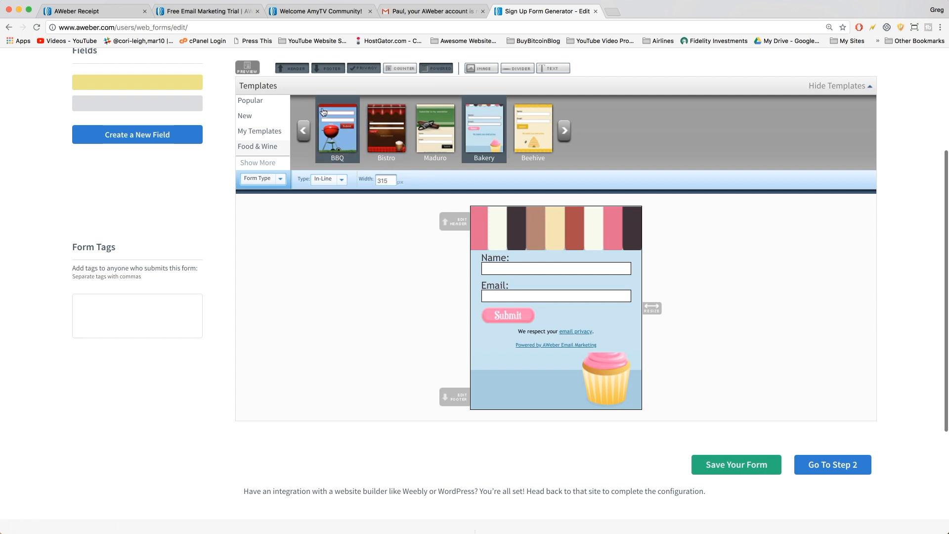
pyautogui.click(490, 133)
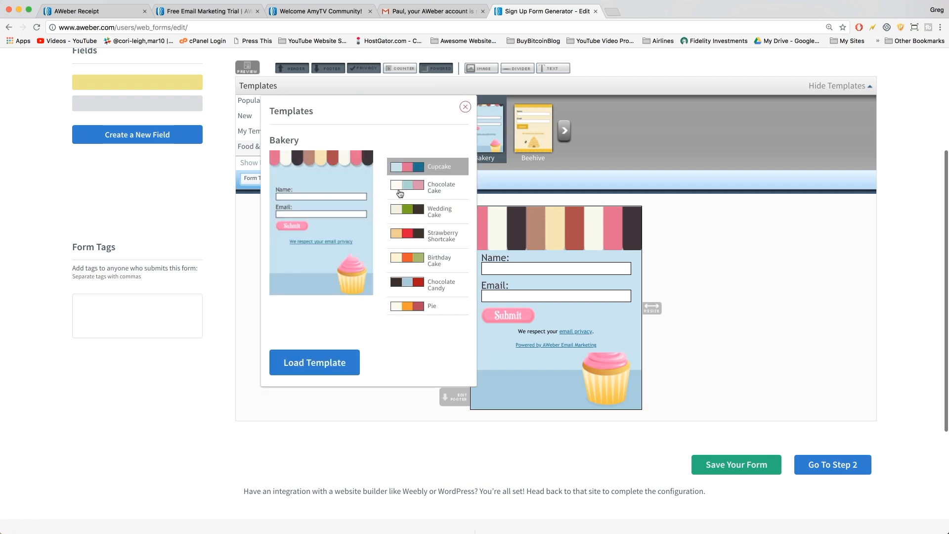
pyautogui.click(401, 193)
pyautogui.click(402, 211)
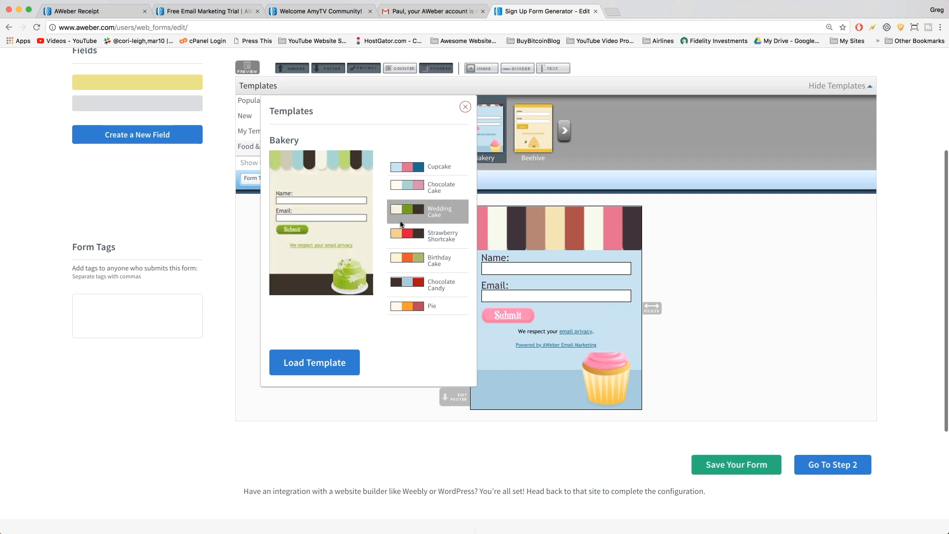
pyautogui.click(402, 236)
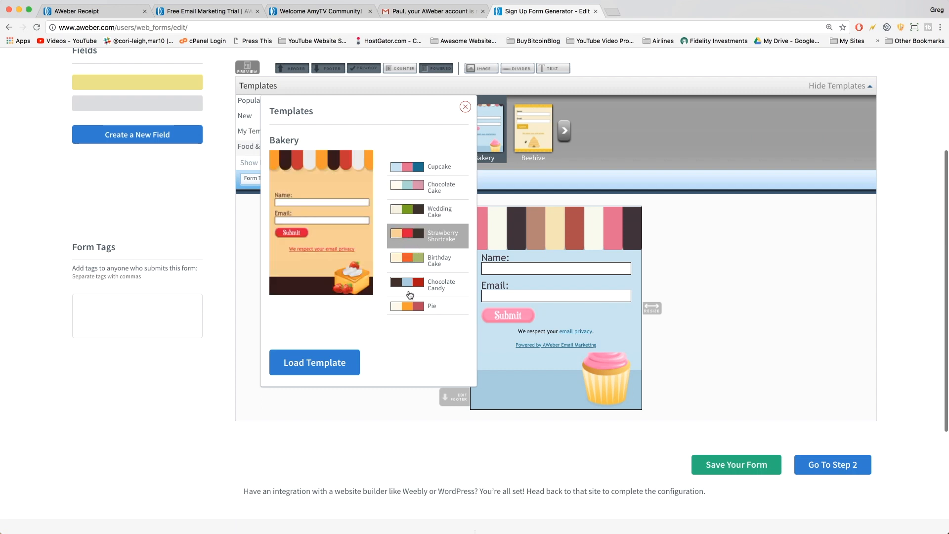
pyautogui.click(304, 364)
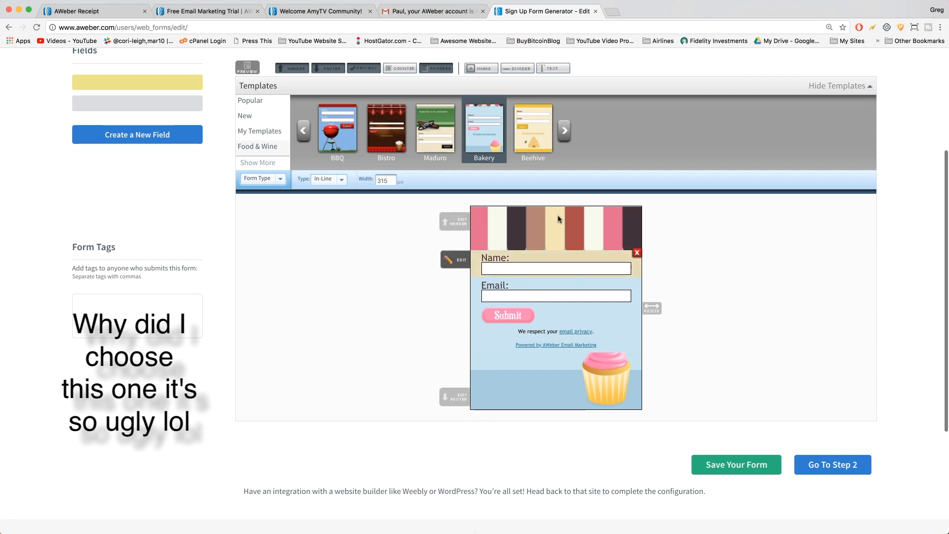
# Remove the Name label and set the field's default value to 'Enter Your Name...'.
pyautogui.click(501, 264)
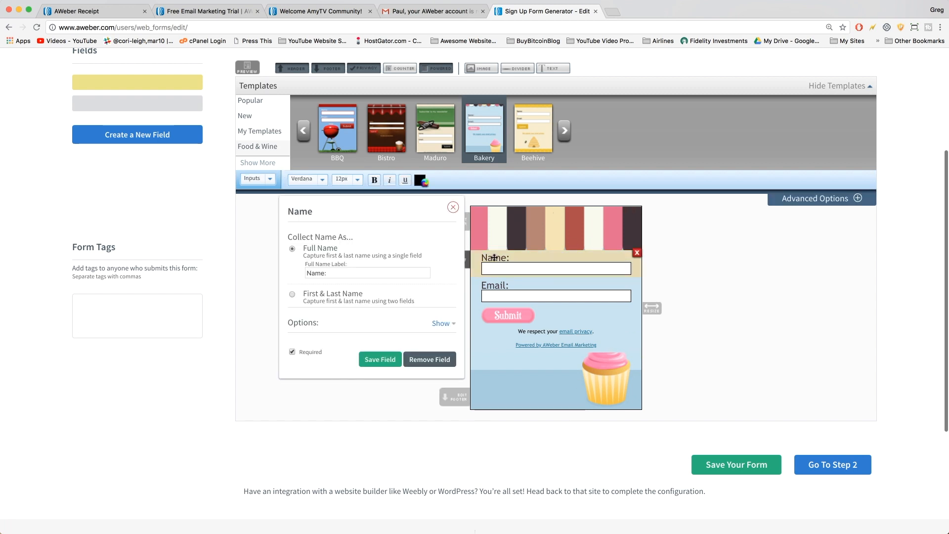
pyautogui.moveTo(338, 270); pyautogui.dragTo(298, 276)
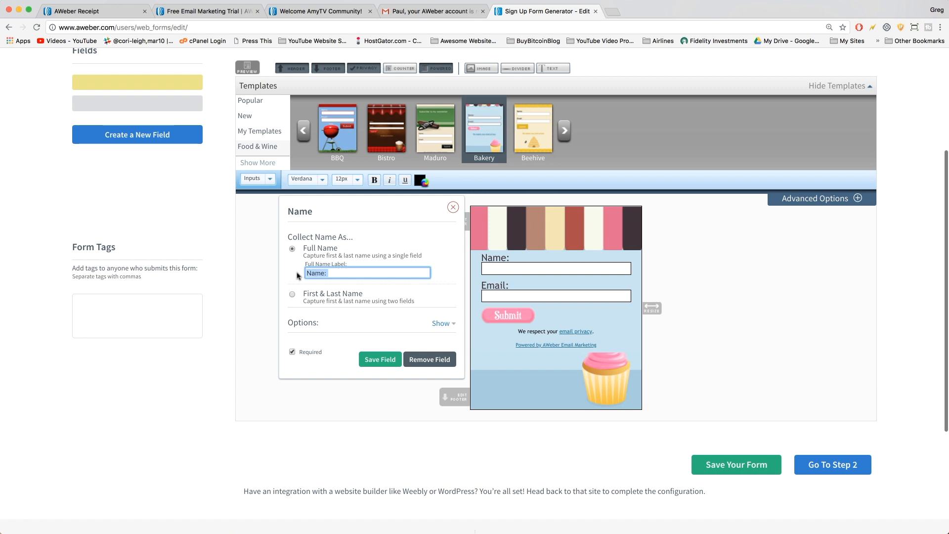
pyautogui.press('BackSpace')
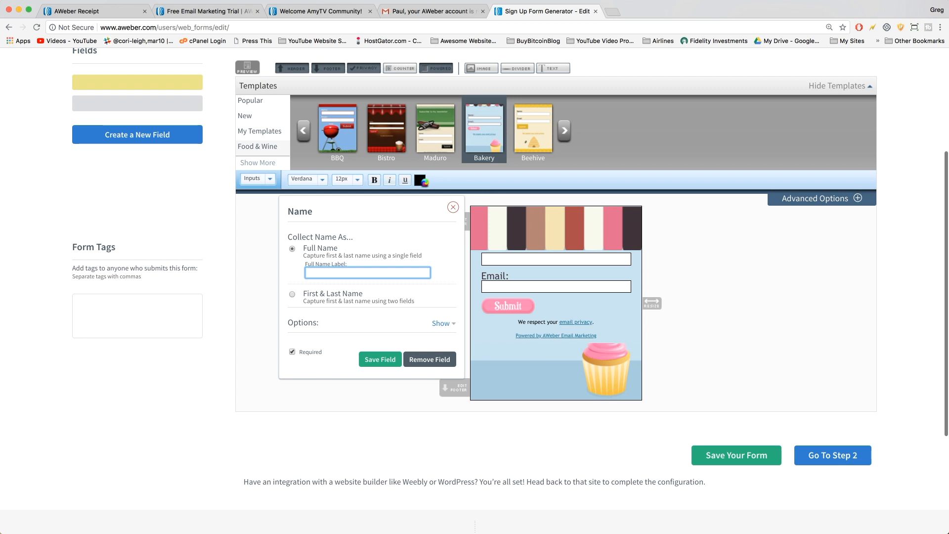
pyautogui.click(293, 294)
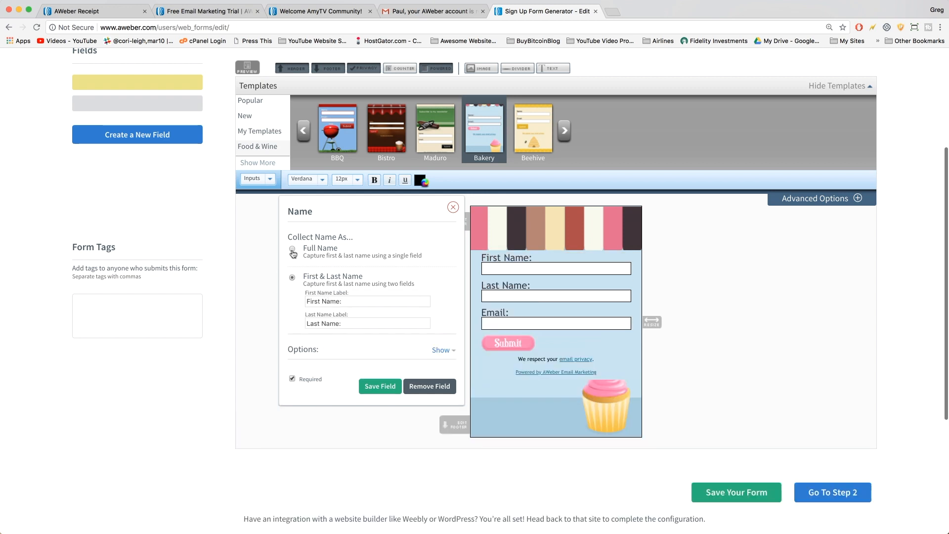
pyautogui.click(442, 350)
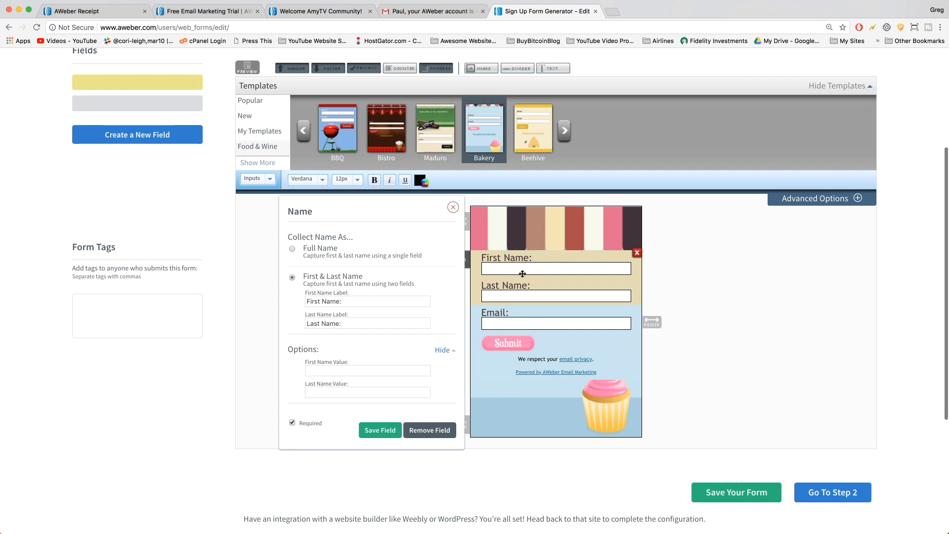
pyautogui.click(293, 248)
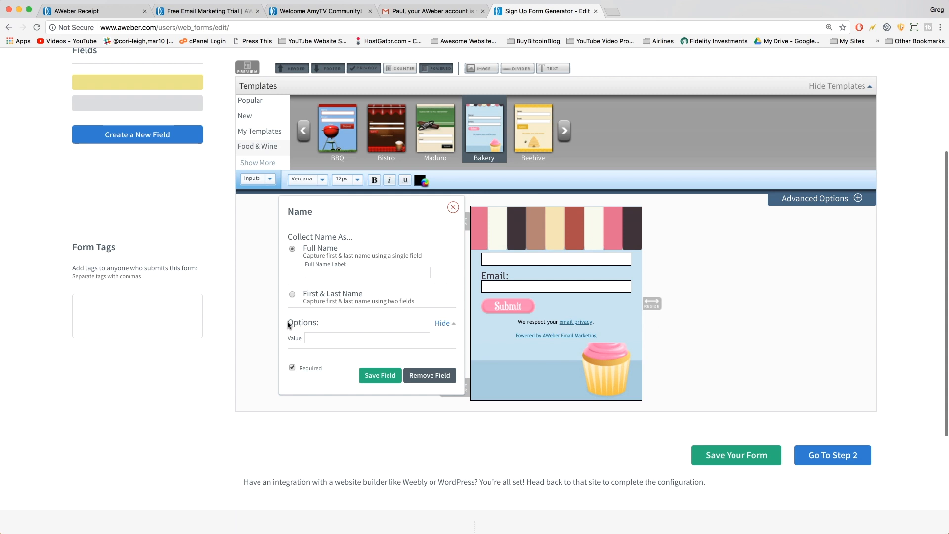
pyautogui.click(314, 332)
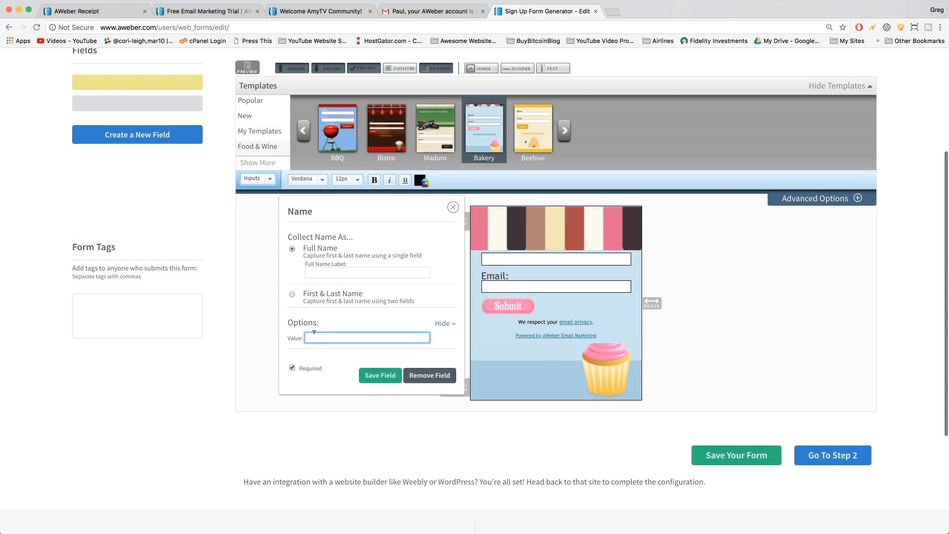
pyautogui.write('Enter Your Name...')
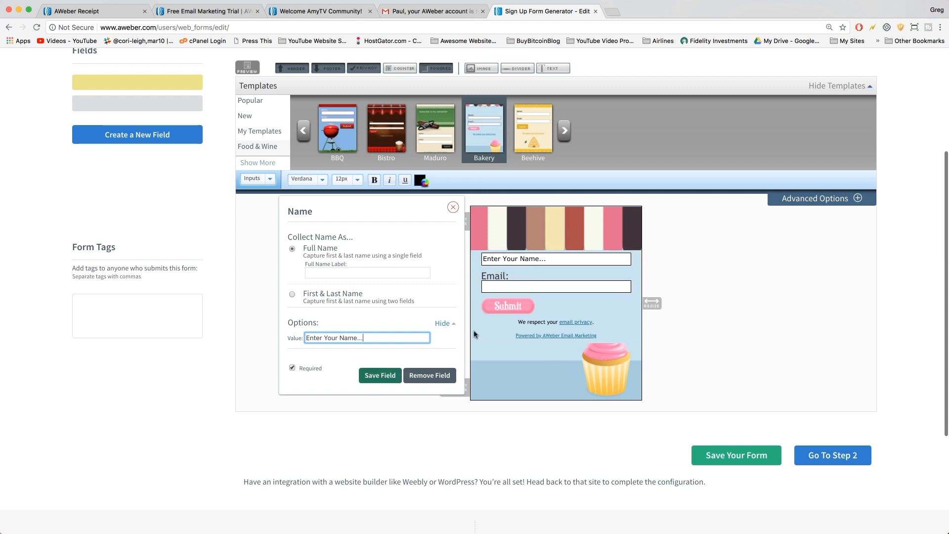
# Remove the Email label, set its value to 'Enter Your Email...', and save the field.
pyautogui.click(511, 276)
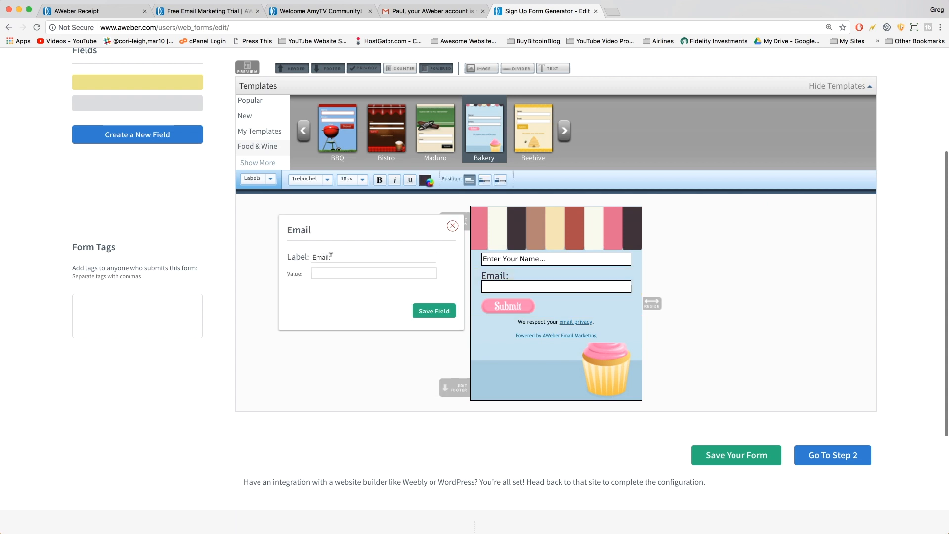
pyautogui.moveTo(337, 258); pyautogui.dragTo(313, 258)
pyautogui.press('BackSpace')
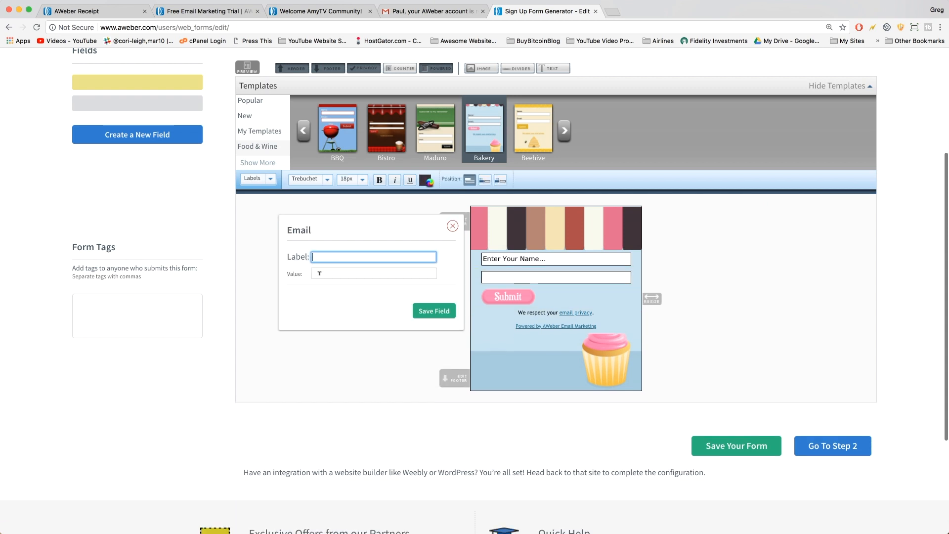
pyautogui.click(318, 273)
pyautogui.write('Enter Your Email...')
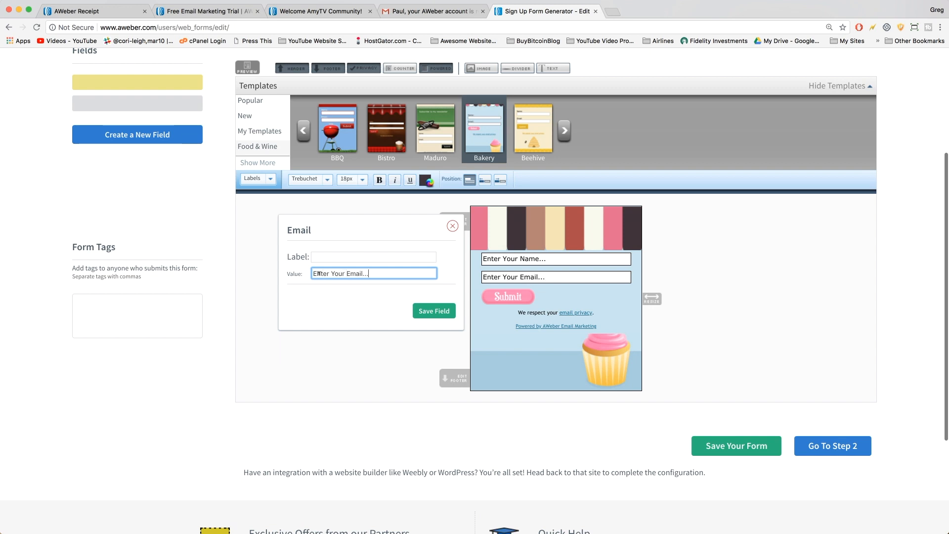
pyautogui.click(429, 312)
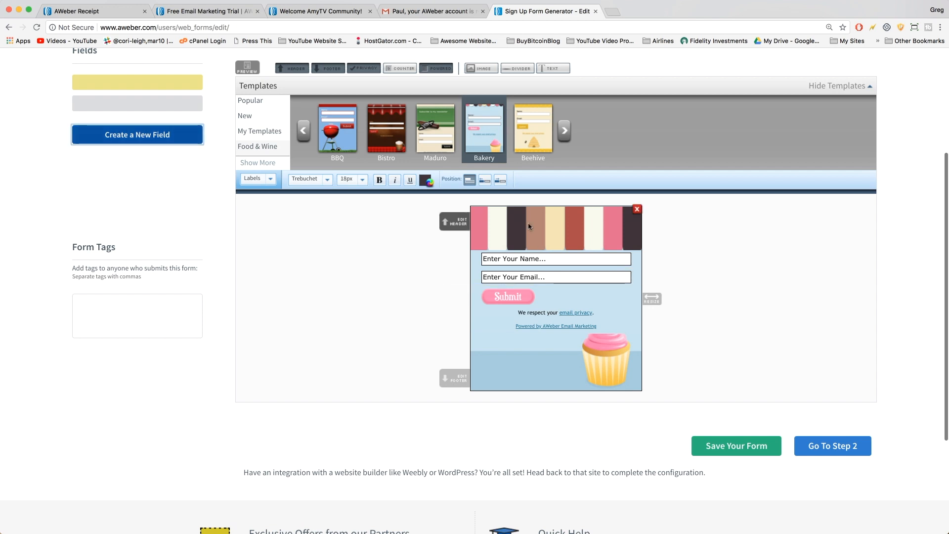
pyautogui.scroll(3, 529, 227)
pyautogui.scroll(3, 529, 226)
pyautogui.scroll(-4, 480, 155)
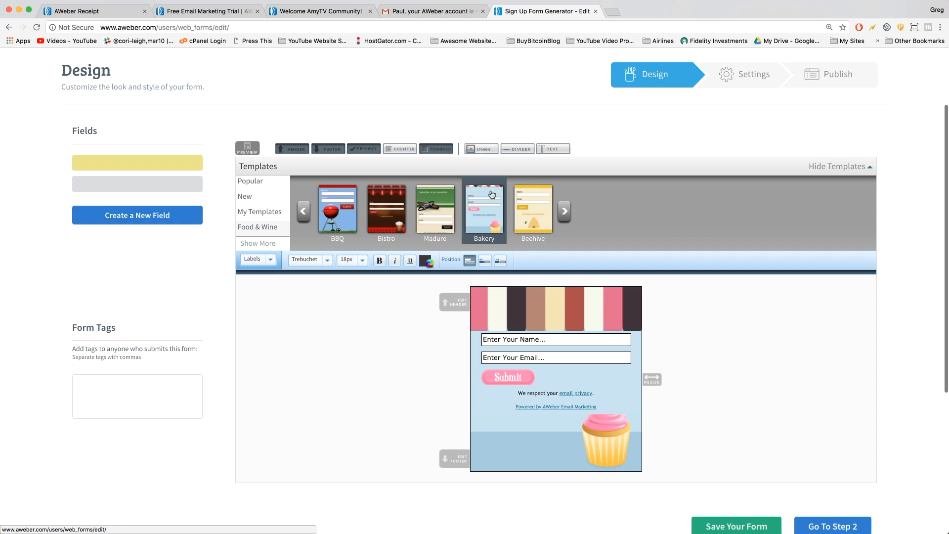
# Add an image block and search the computer's files for 'ebook' to upload.
pyautogui.click(477, 149)
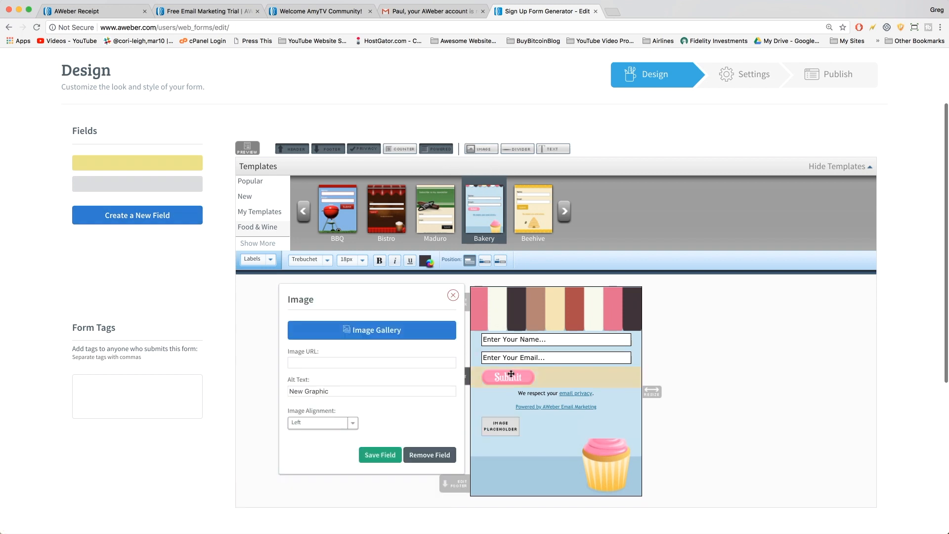
pyautogui.click(362, 331)
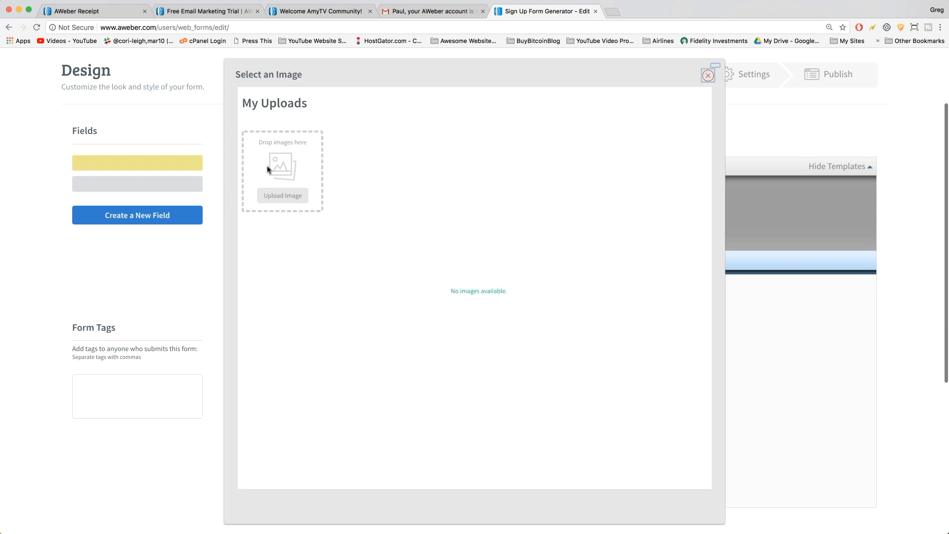
pyautogui.click(280, 195)
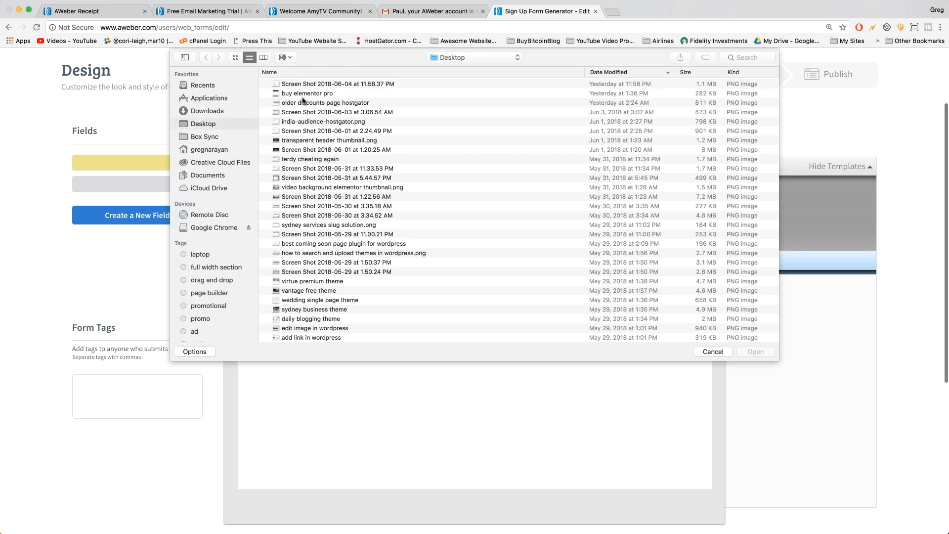
pyautogui.click(744, 57)
pyautogui.write('ebook')
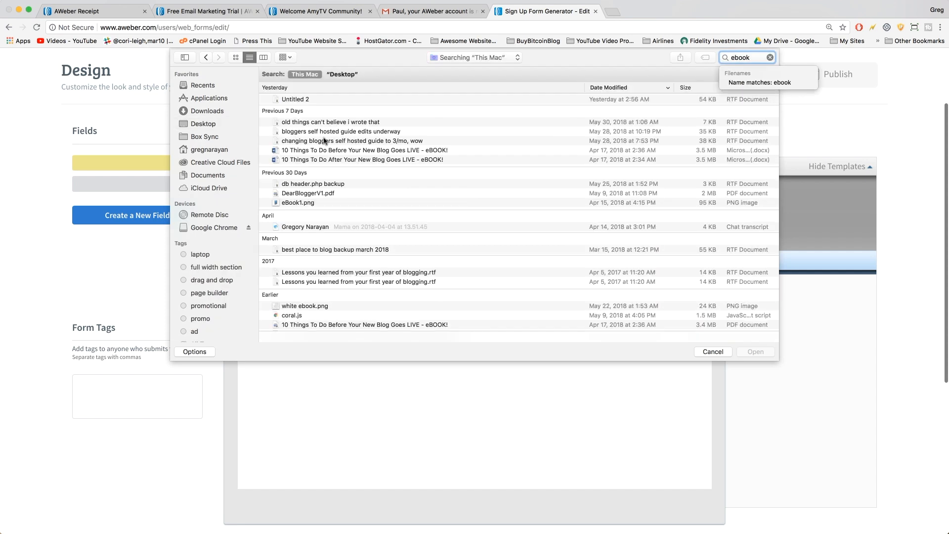
pyautogui.press('Escape')
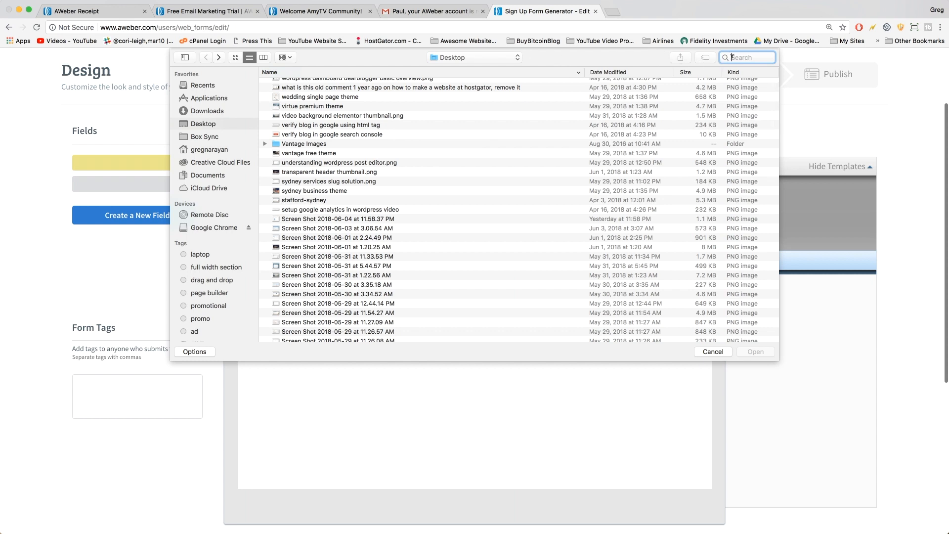
pyautogui.write('ebook')
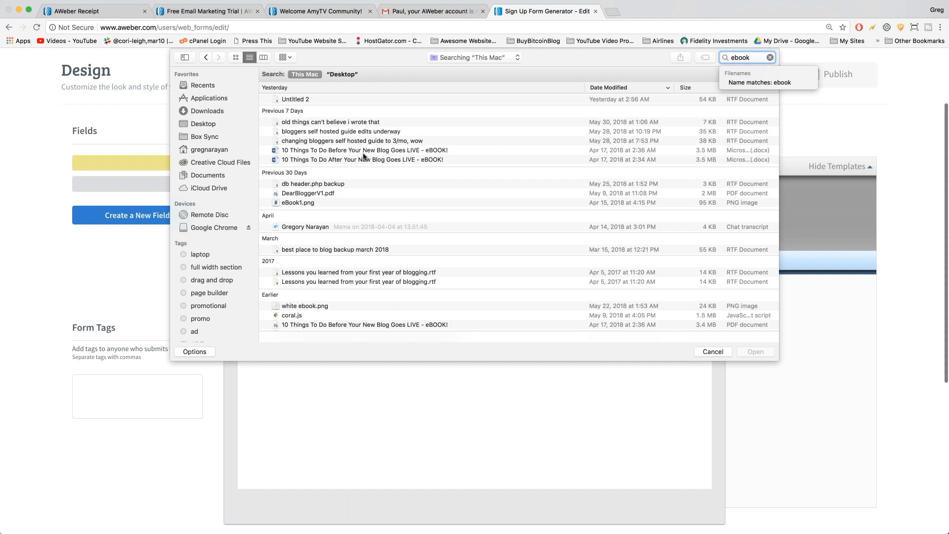
# Upload eBook1.png and insert the eBook cover into the form.
pyautogui.click(364, 151)
pyautogui.click(356, 160)
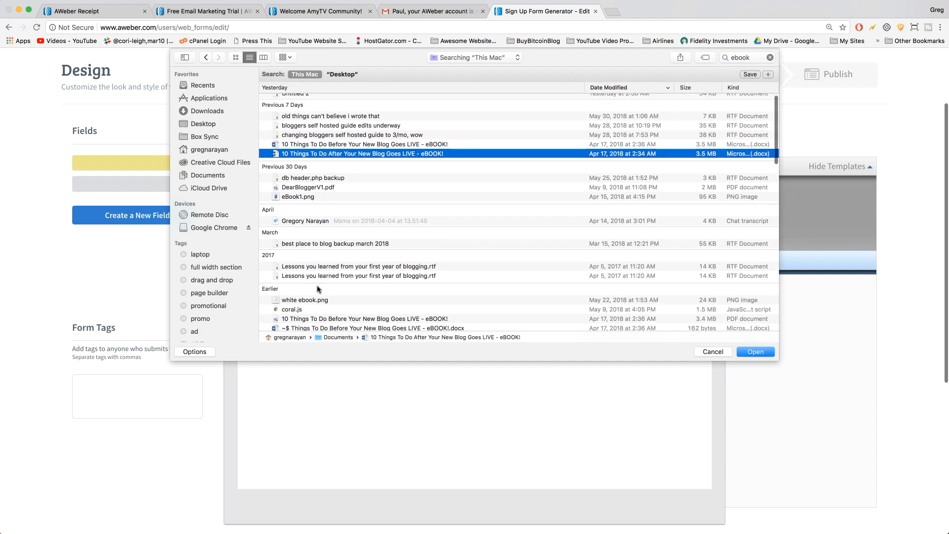
pyautogui.scroll(-1, 373, 223)
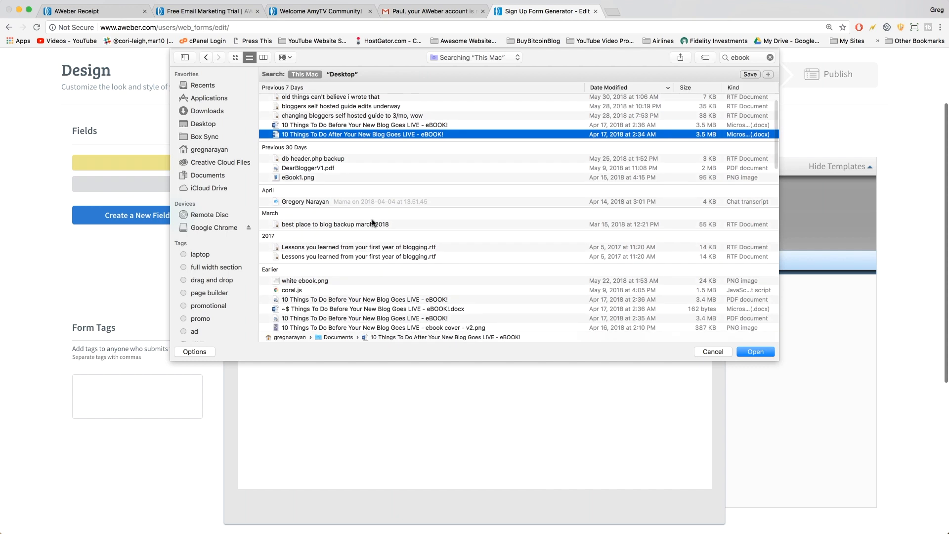
pyautogui.scroll(-1, 373, 223)
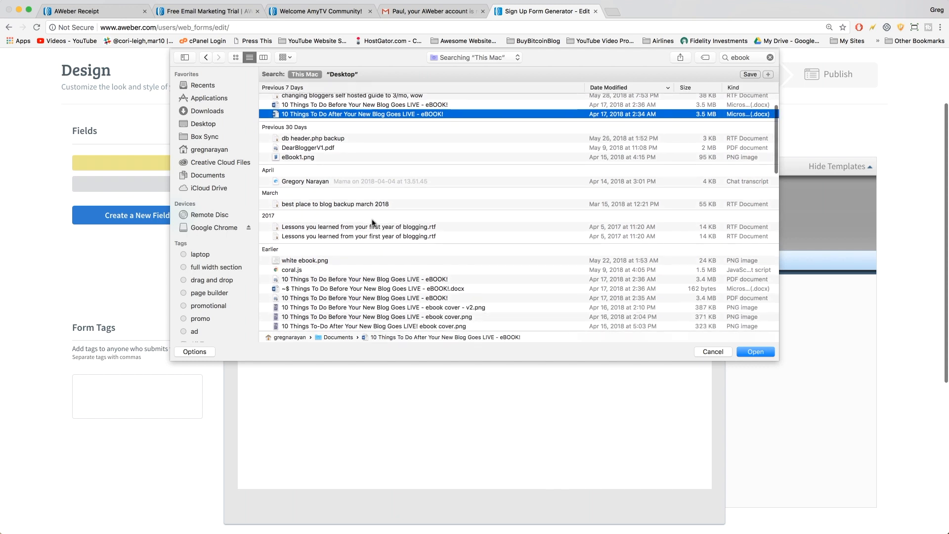
pyautogui.click(294, 148)
pyautogui.click(293, 157)
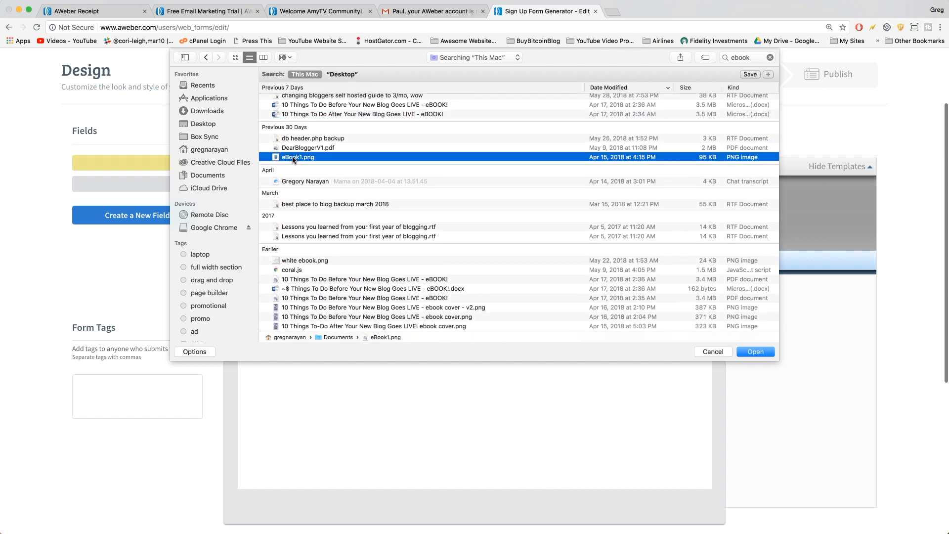
pyautogui.press('space')
pyautogui.press('space')
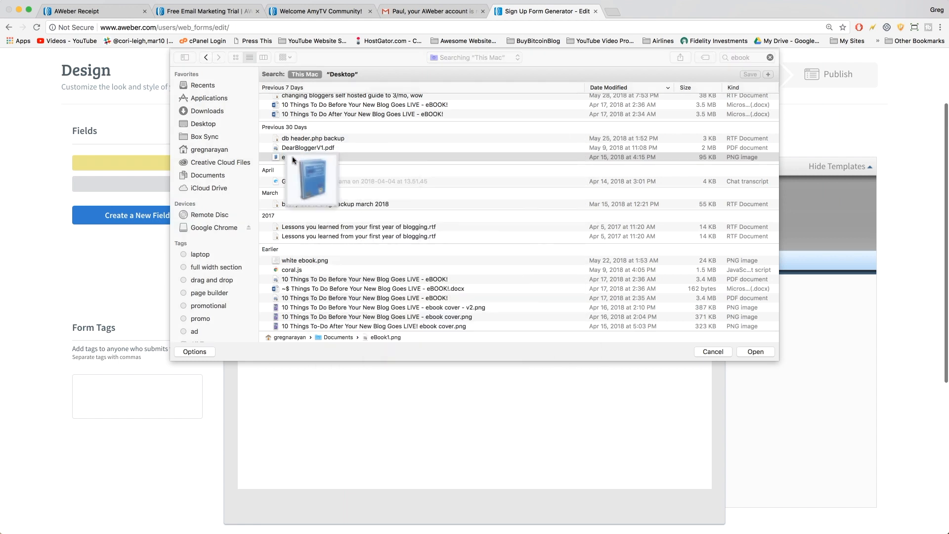
pyautogui.doubleClick(298, 158)
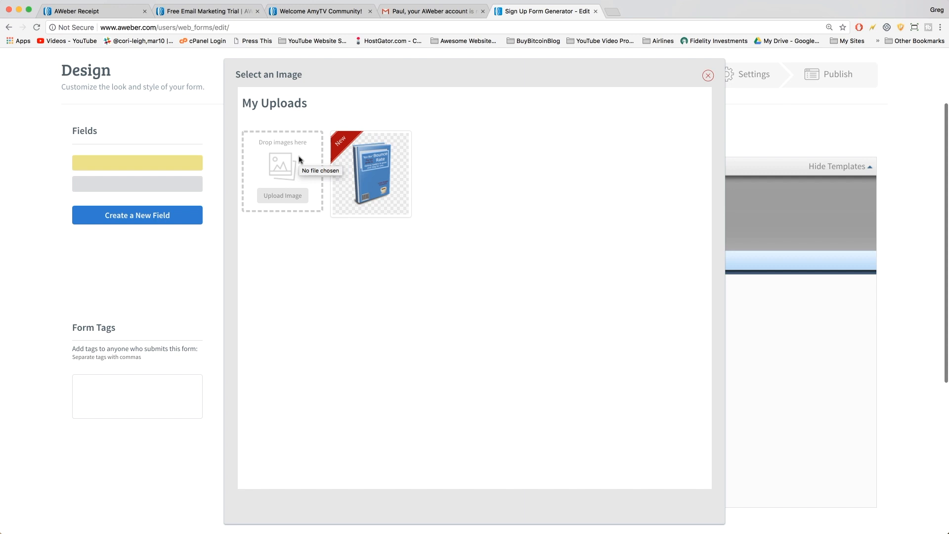
pyautogui.click(352, 171)
# Move the eBook image above the fields, centre it, and save the image settings.
pyautogui.scroll(-5, 522, 322)
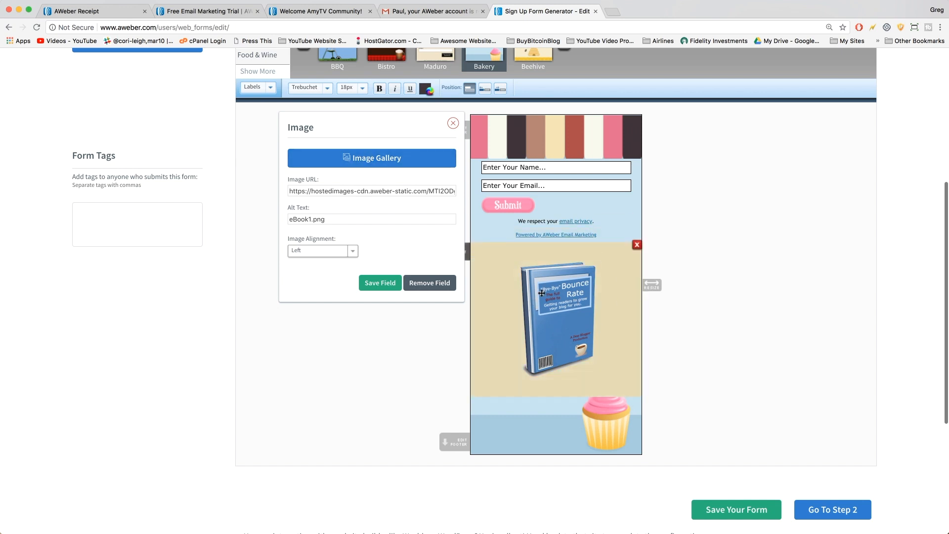
pyautogui.moveTo(571, 313); pyautogui.dragTo(574, 163)
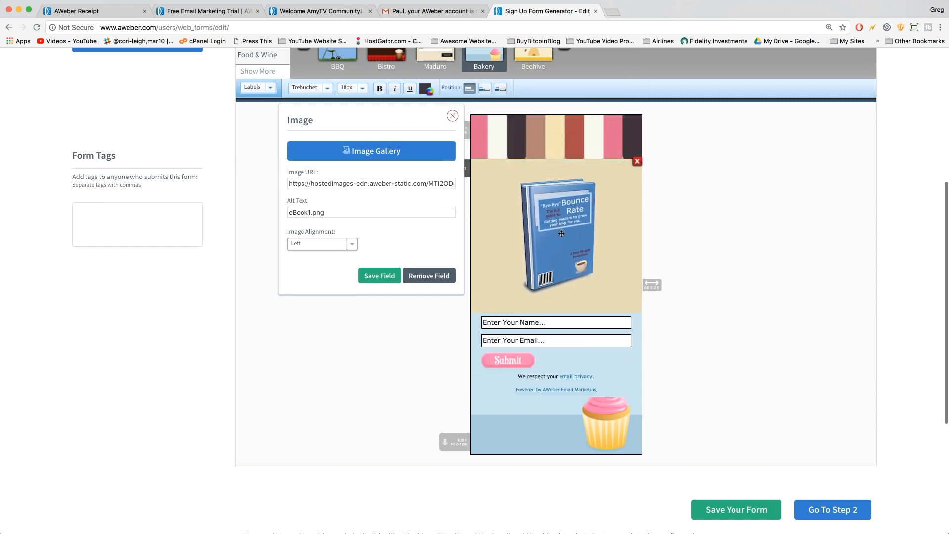
pyautogui.scroll(4, 346, 321)
pyautogui.click(327, 342)
pyautogui.click(310, 346)
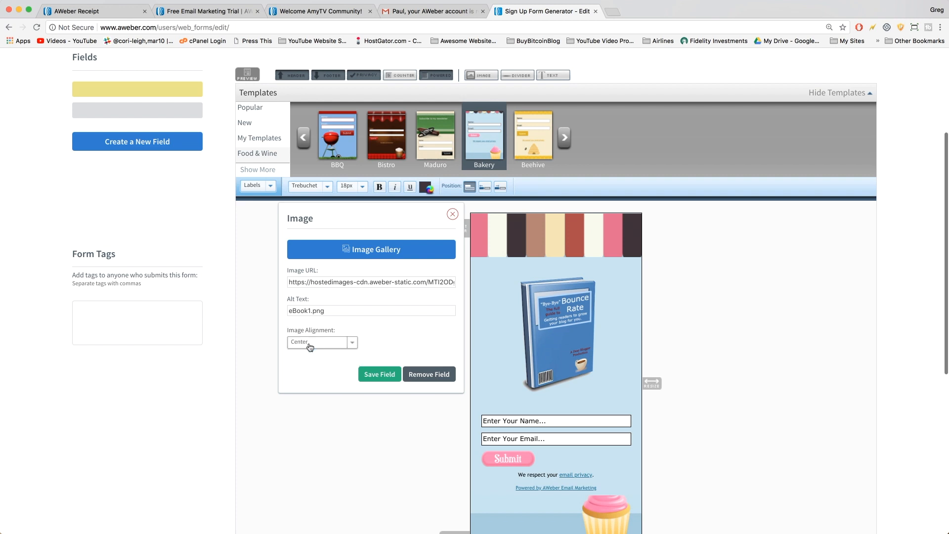
pyautogui.click(381, 374)
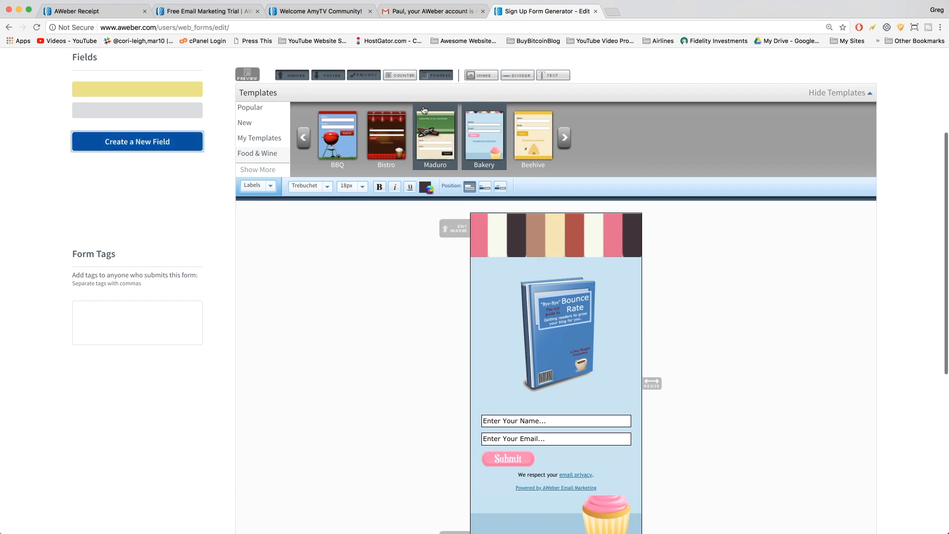
pyautogui.click(556, 77)
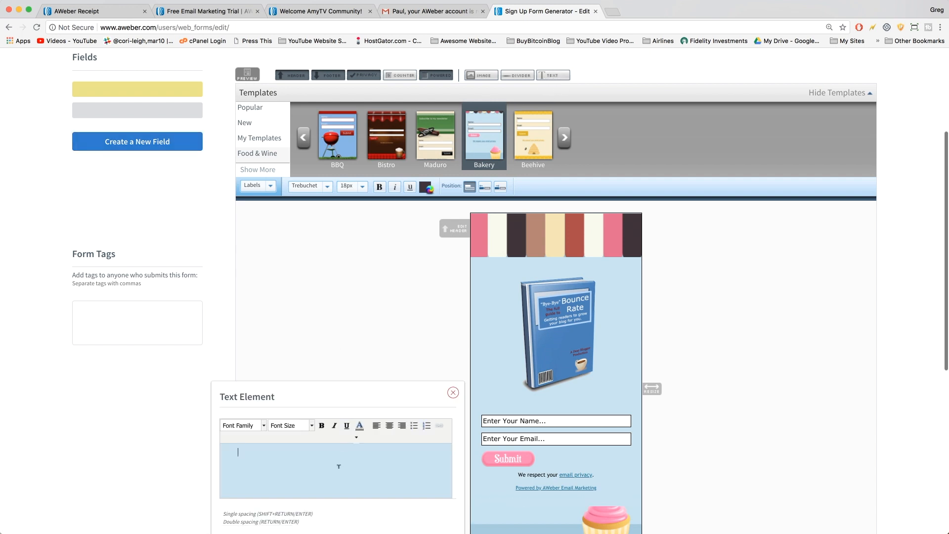
# Paste the heading and two benefit lines, turning the benefit lines into bullets.
pyautogui.scroll(-3, 339, 467)
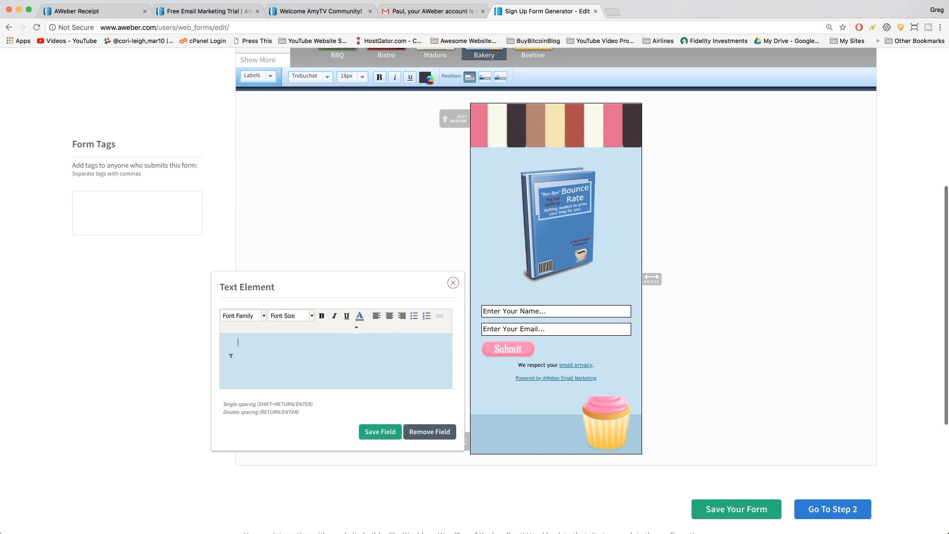
pyautogui.press('super+v')
pyautogui.moveTo(236, 361); pyautogui.dragTo(406, 377)
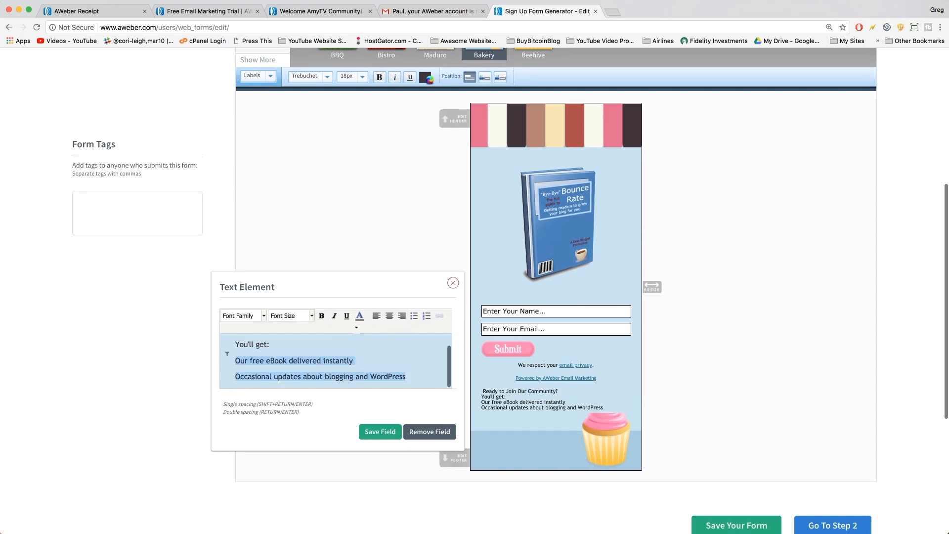
pyautogui.click(414, 315)
pyautogui.click(312, 362)
# Centre the 'Ready to Join Our Community?' heading and save the text block.
pyautogui.scroll(1, 343, 346)
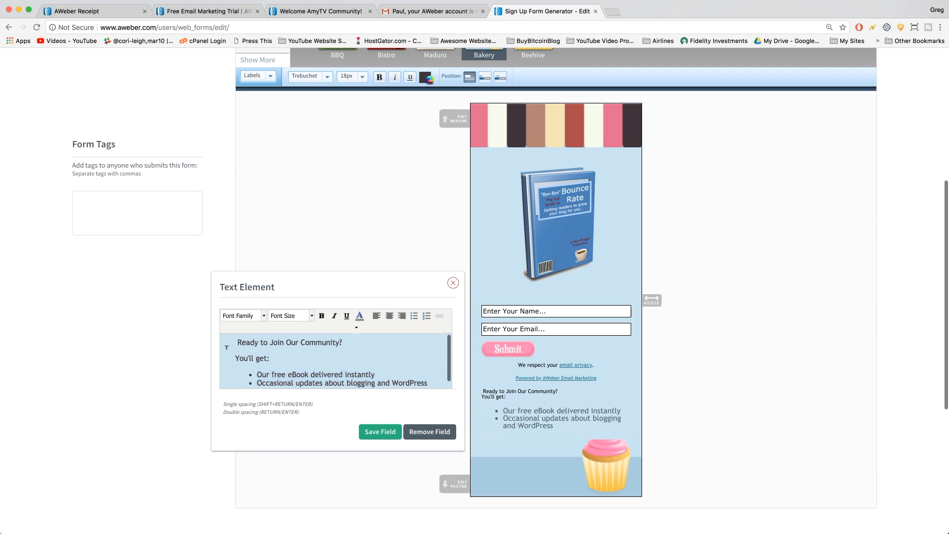
pyautogui.tripleClick(226, 348)
pyautogui.click(390, 316)
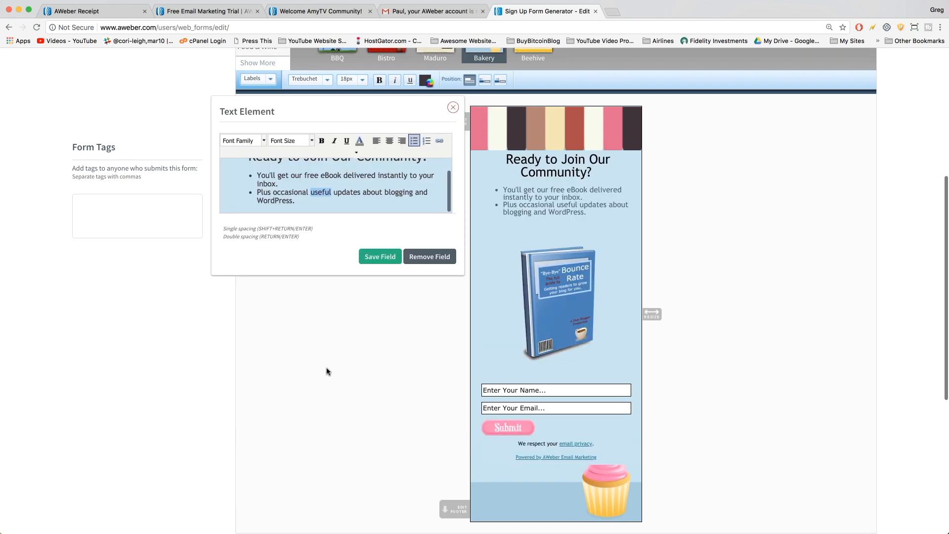
pyautogui.click(381, 257)
pyautogui.scroll(-7, 505, 276)
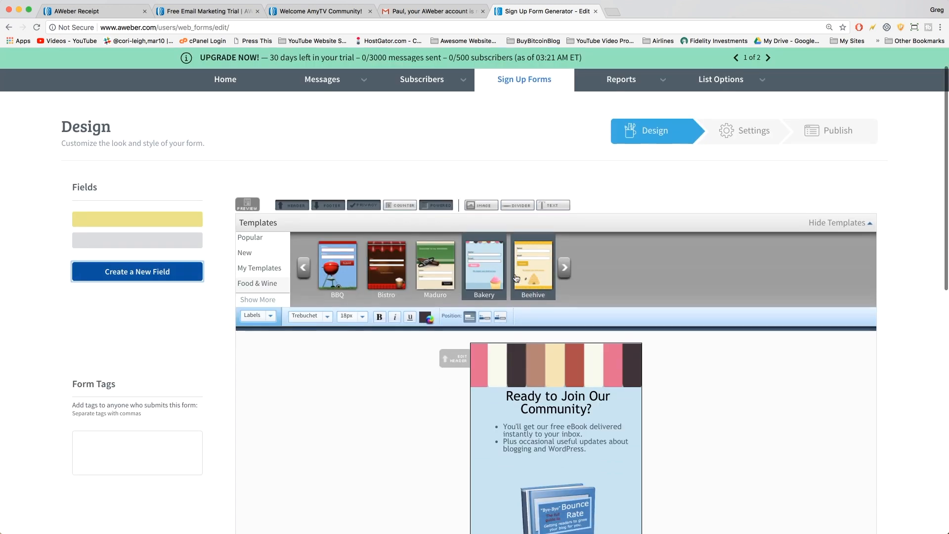
pyautogui.moveTo(613, 393)
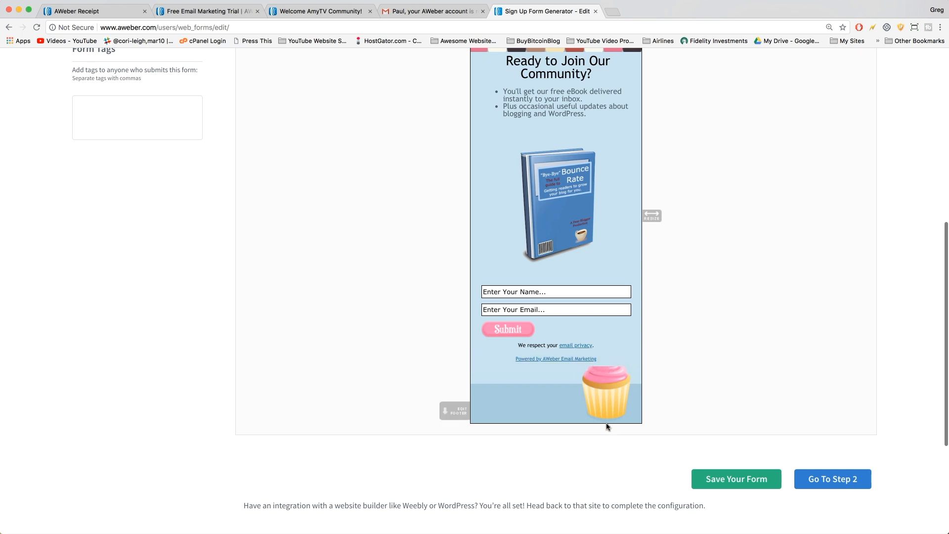
pyautogui.scroll(4, 615, 370)
pyautogui.scroll(-4, 616, 372)
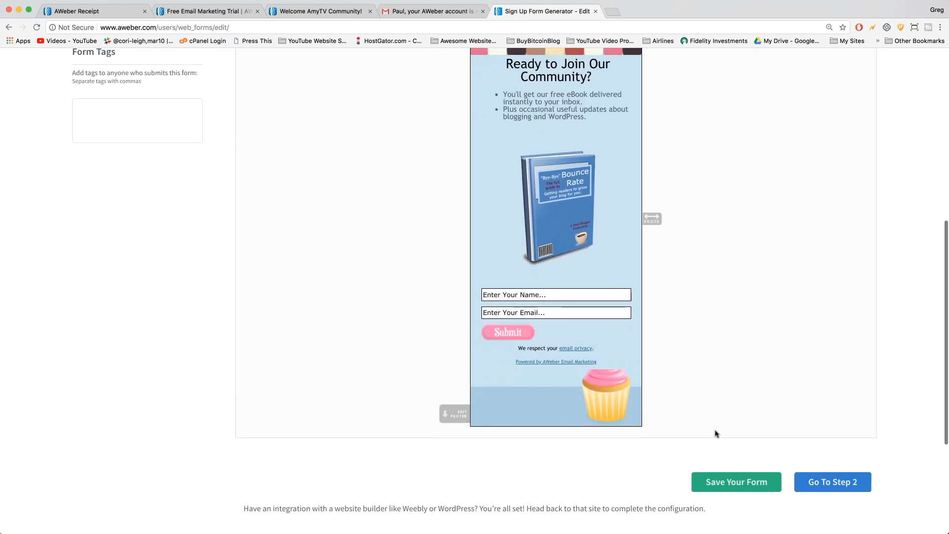
# Save the form and check the 'Your web form has been saved' notice.
pyautogui.click(731, 482)
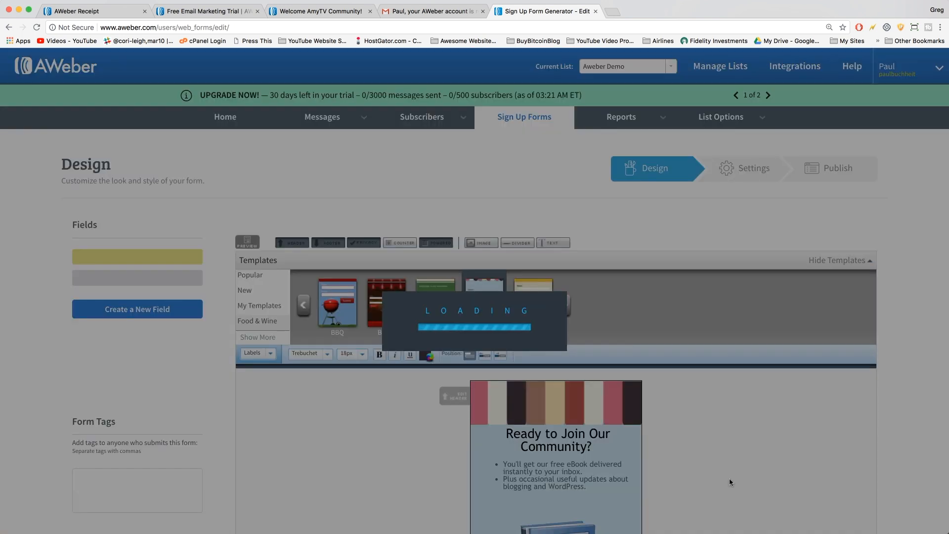
pyautogui.scroll(-5, 486, 290)
pyautogui.scroll(-3, 487, 291)
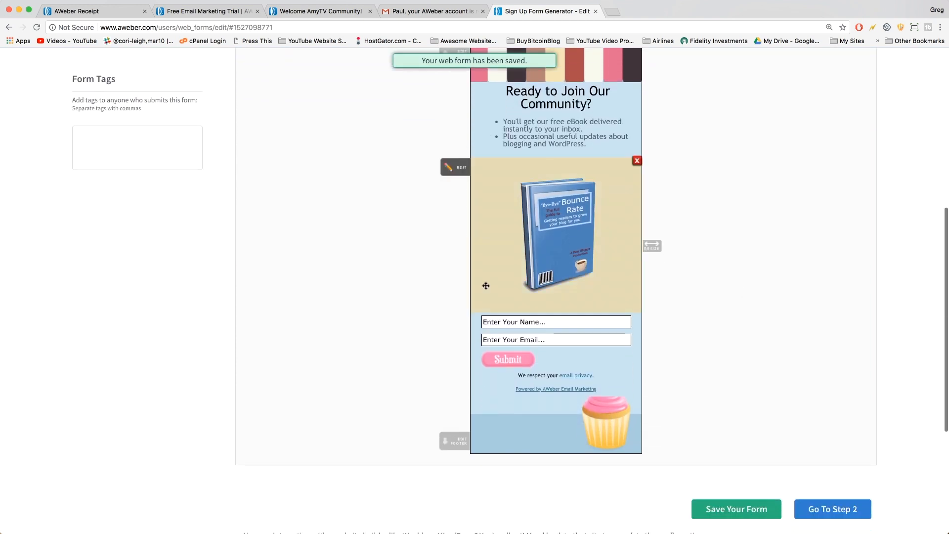
pyautogui.scroll(1, 568, 356)
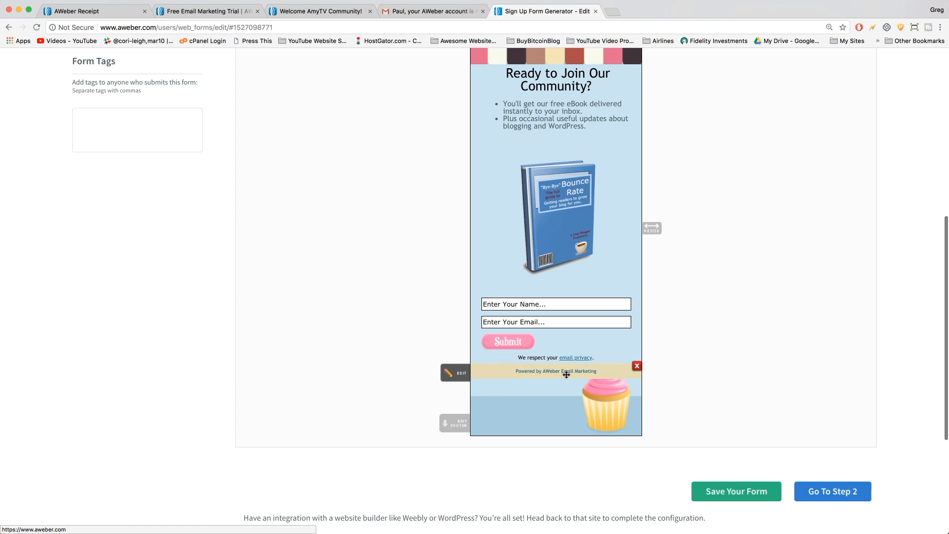
pyautogui.scroll(-1, 573, 375)
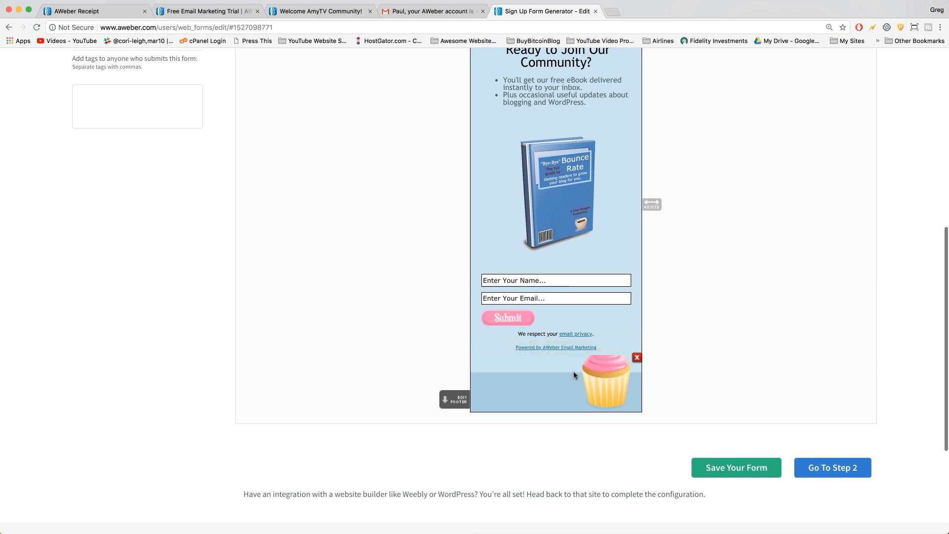
pyautogui.scroll(1, 573, 375)
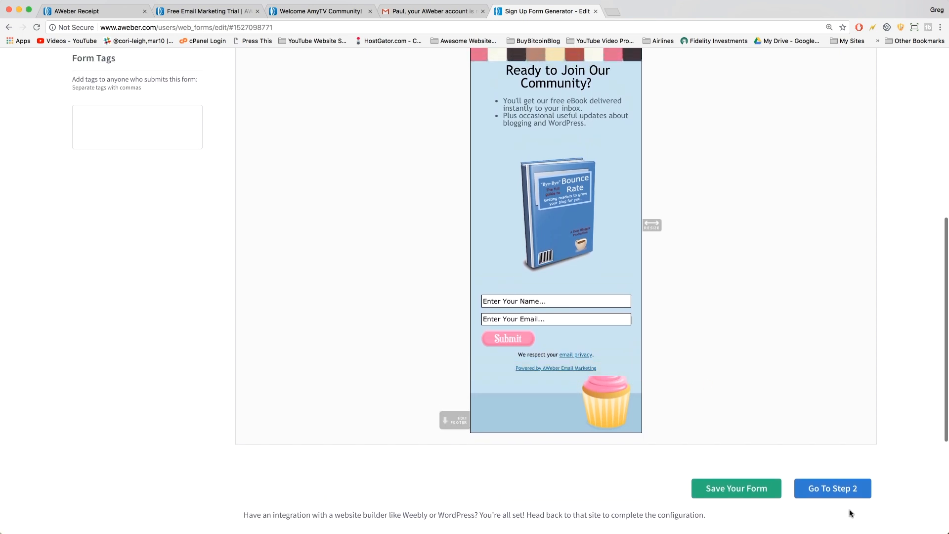
# On the Settings step, name the form 'Cupcake Form Demo' and preview the thank-you page.
pyautogui.click(828, 489)
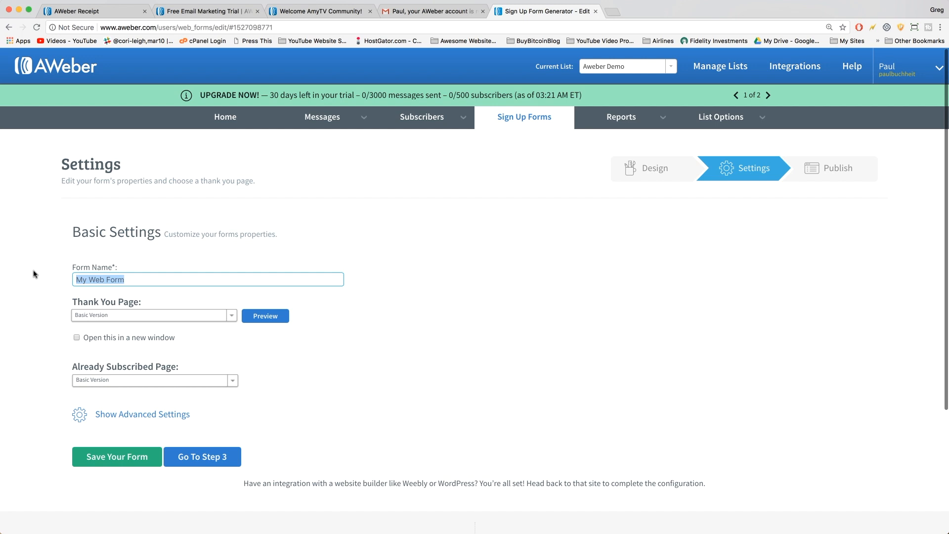
pyautogui.write('Cupcak')
pyautogui.click(40, 320)
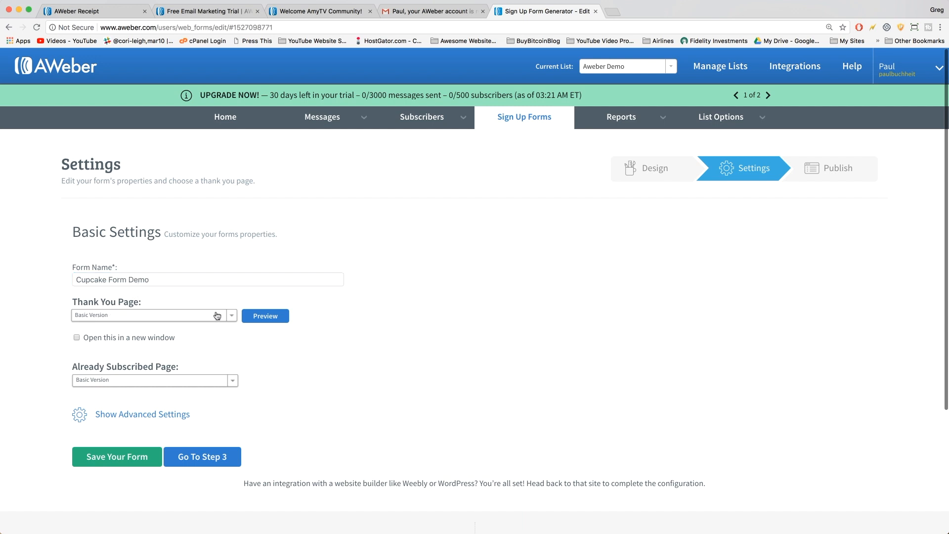
pyautogui.click(258, 317)
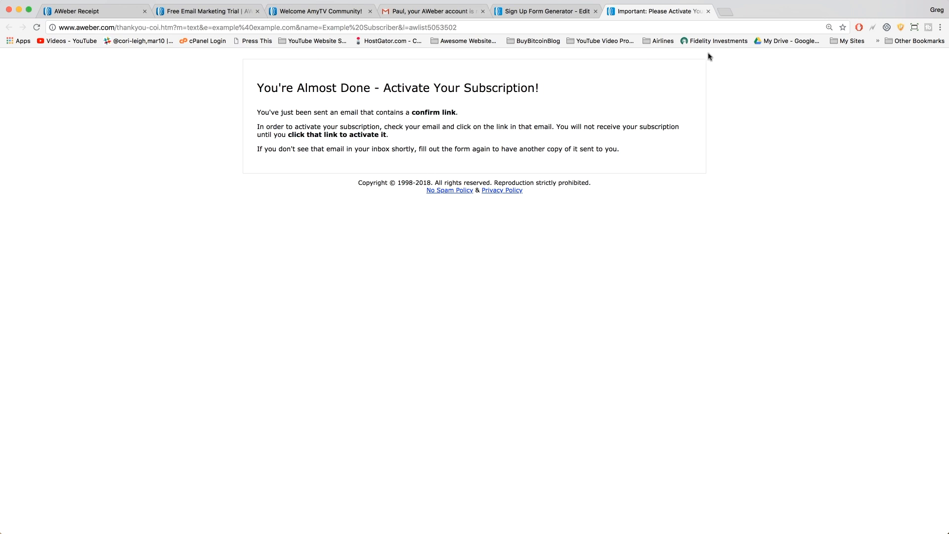
pyautogui.click(708, 11)
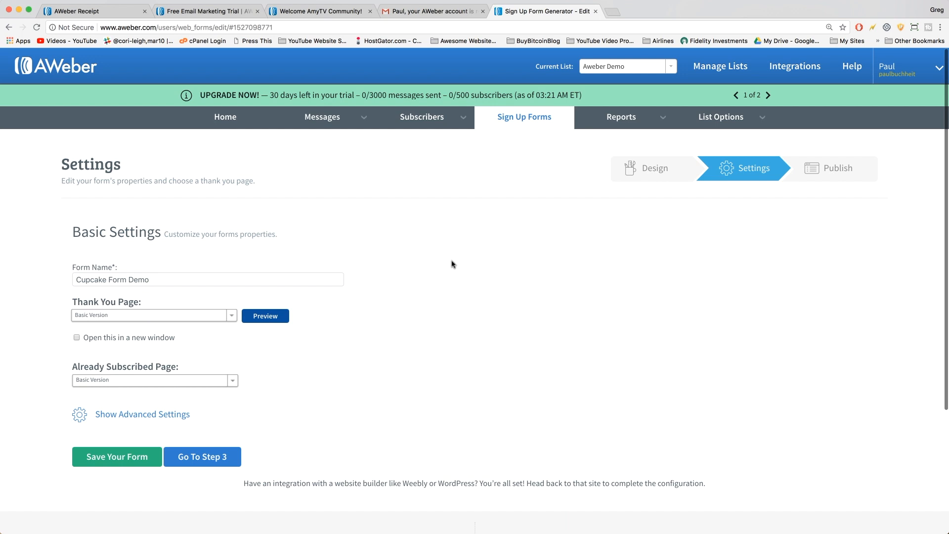
# Try a custom thank-you URL, then clear it and choose Basic Version instead.
pyautogui.scroll(-3, 246, 274)
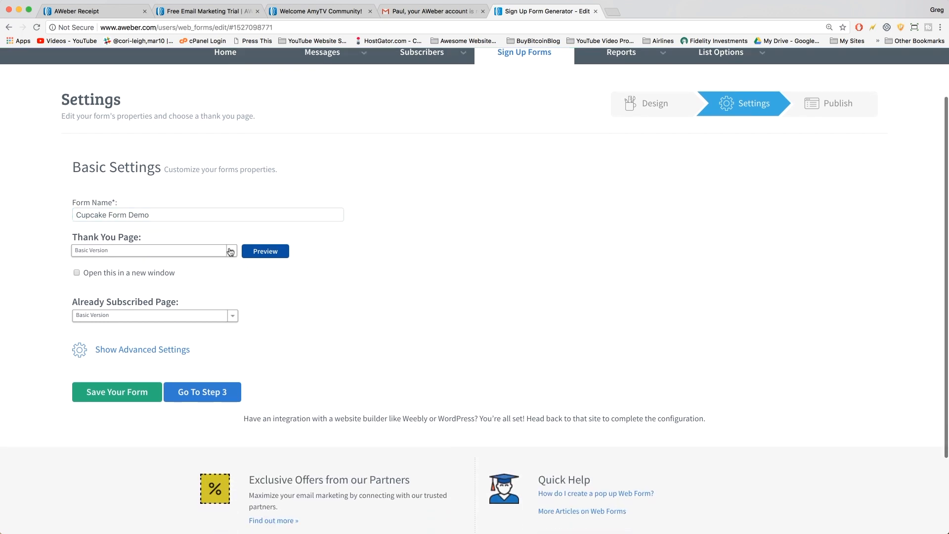
pyautogui.click(231, 252)
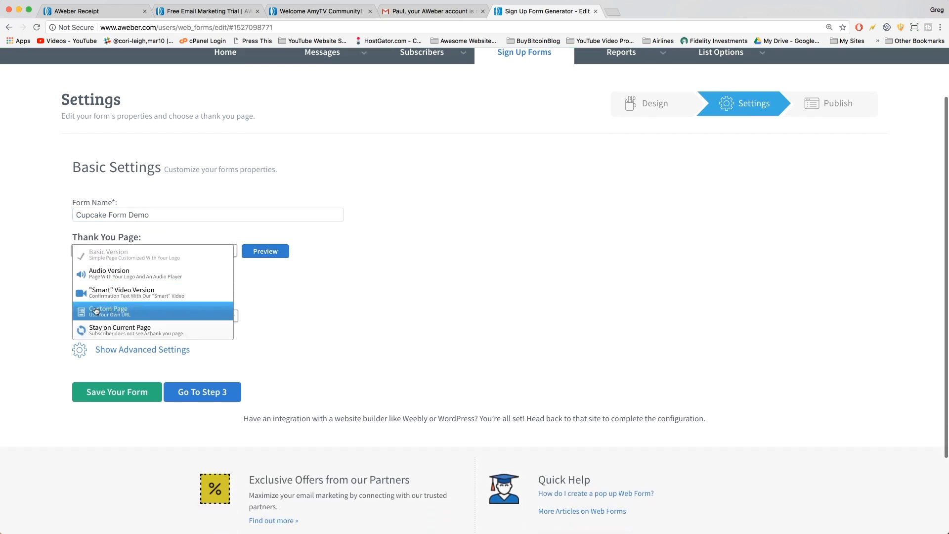
pyautogui.click(110, 319)
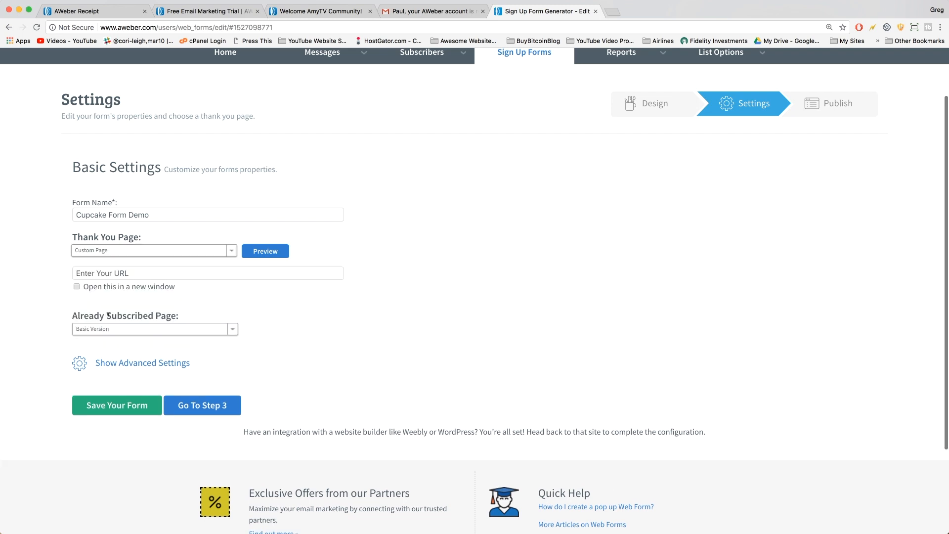
pyautogui.click(101, 272)
pyautogui.write('http://www.dearblogger.org/thank-you')
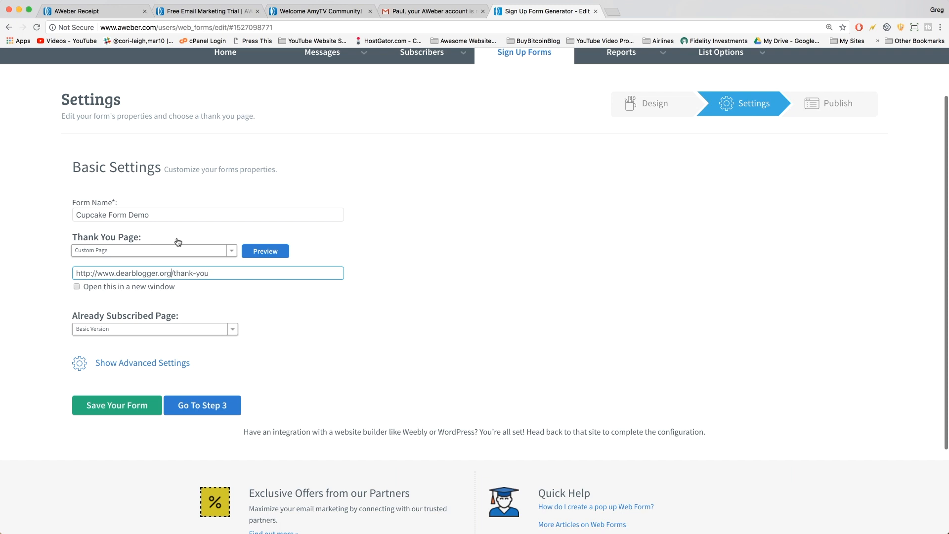
pyautogui.doubleClick(120, 272)
pyautogui.tripleClick(120, 272)
pyautogui.press('BackSpace')
pyautogui.click(60, 280)
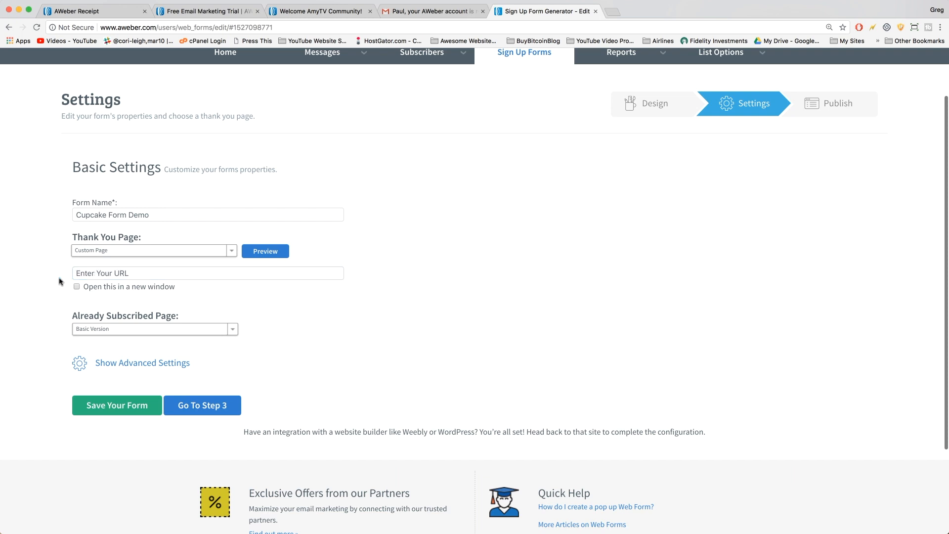
pyautogui.click(85, 250)
pyautogui.click(99, 258)
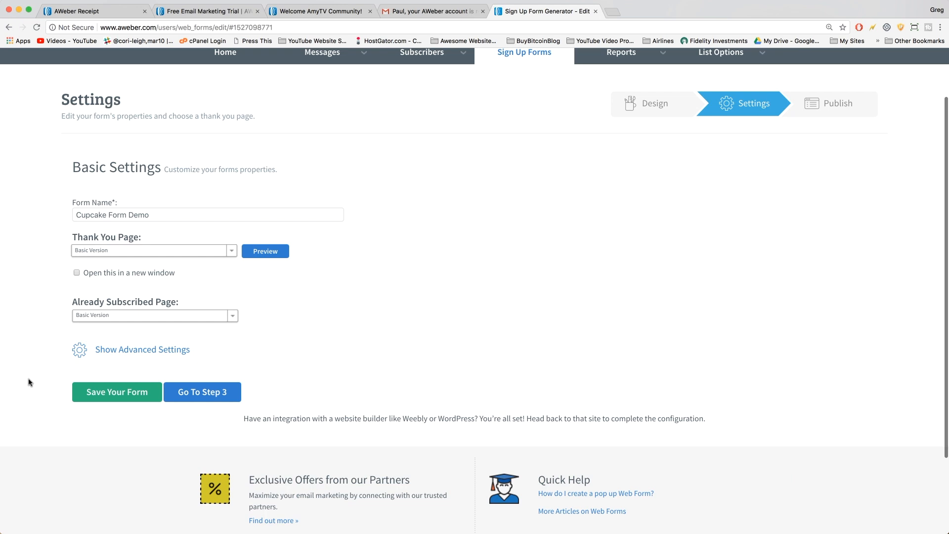
# Toggle Advanced Settings open and closed, save the form, and continue to Step 3.
pyautogui.click(140, 355)
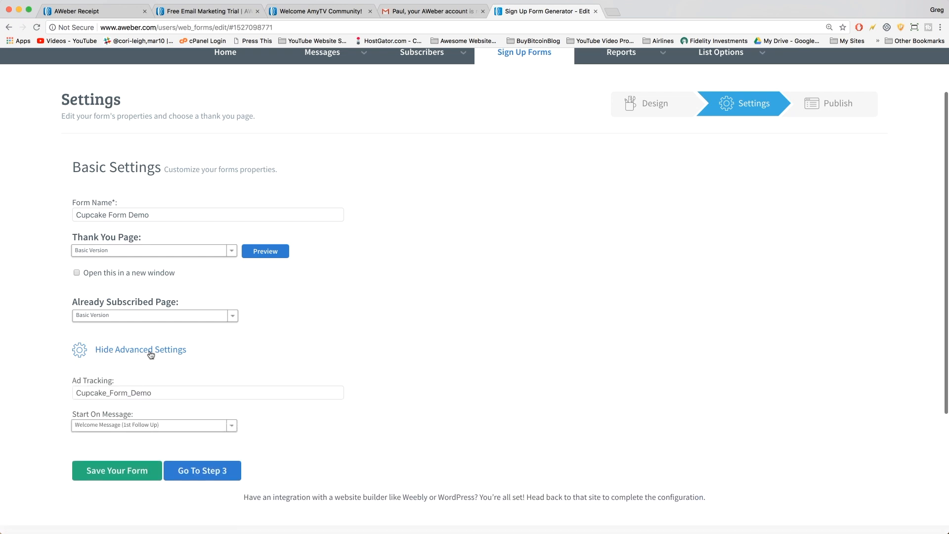
pyautogui.click(151, 351)
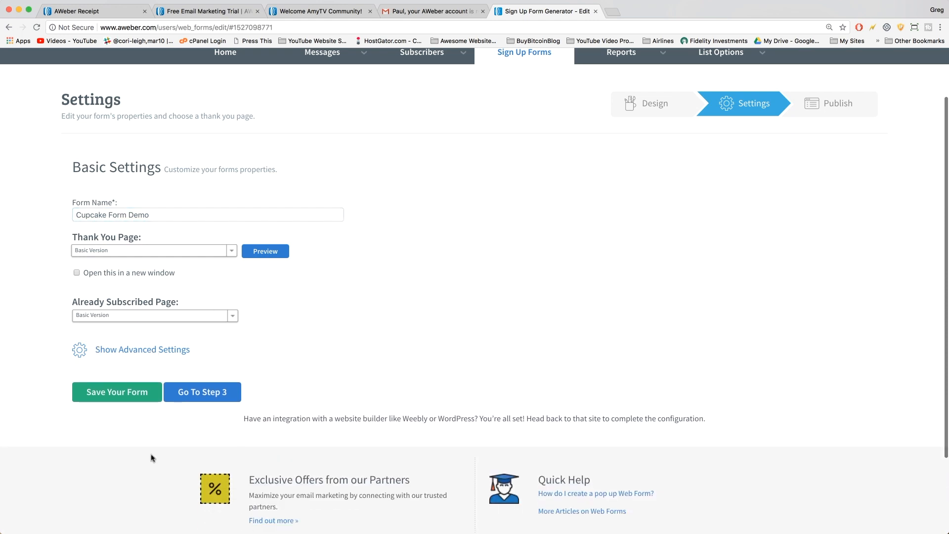
pyautogui.click(117, 391)
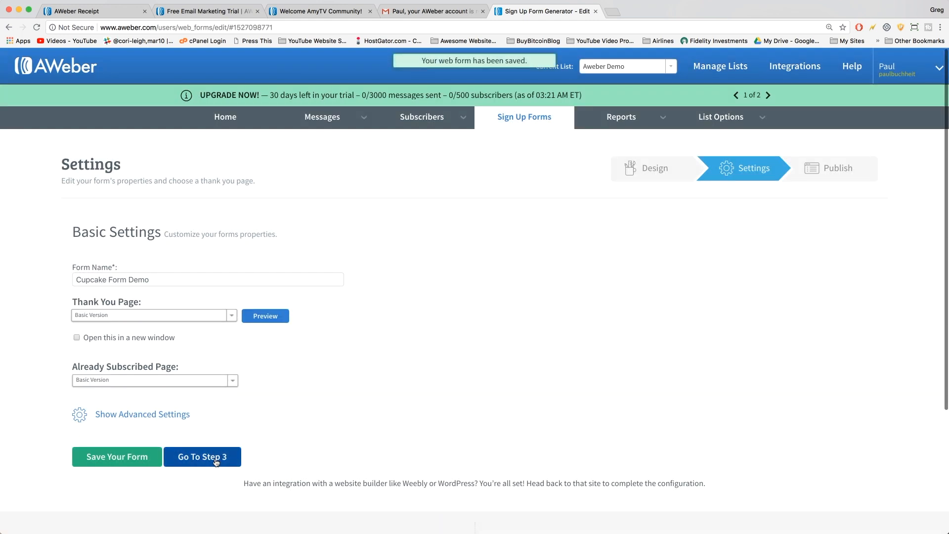
pyautogui.click(216, 462)
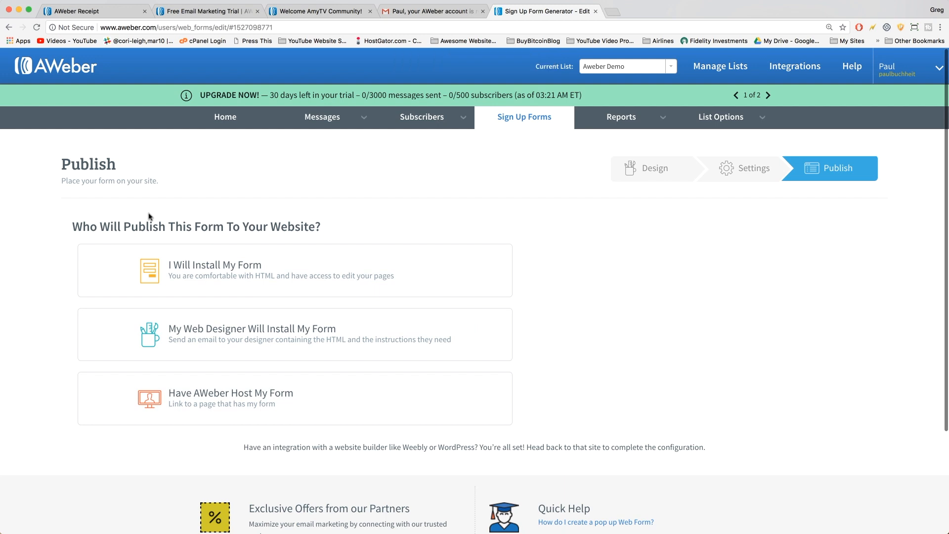
# Choose I Will Install My Form and locate the JavaScript snippet box.
pyautogui.click(410, 263)
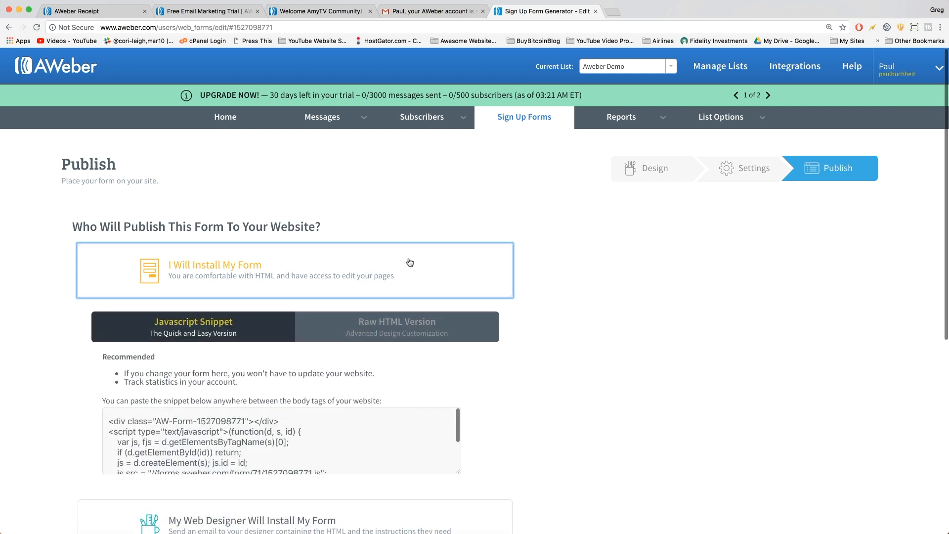
pyautogui.scroll(-2, 410, 263)
pyautogui.scroll(-1, 410, 262)
pyautogui.click(199, 292)
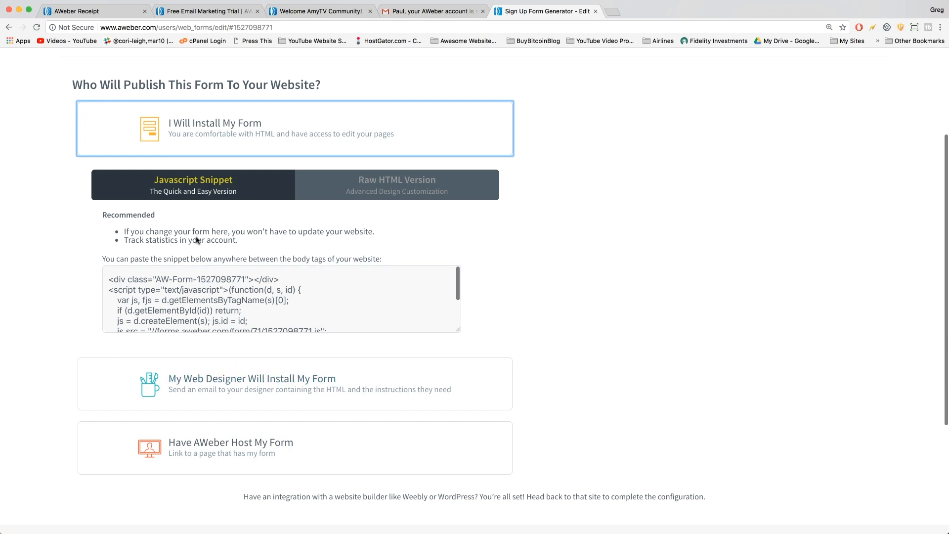
pyautogui.moveTo(458, 330); pyautogui.dragTo(540, 516)
pyautogui.scroll(-1, 622, 446)
pyautogui.scroll(-5, 622, 446)
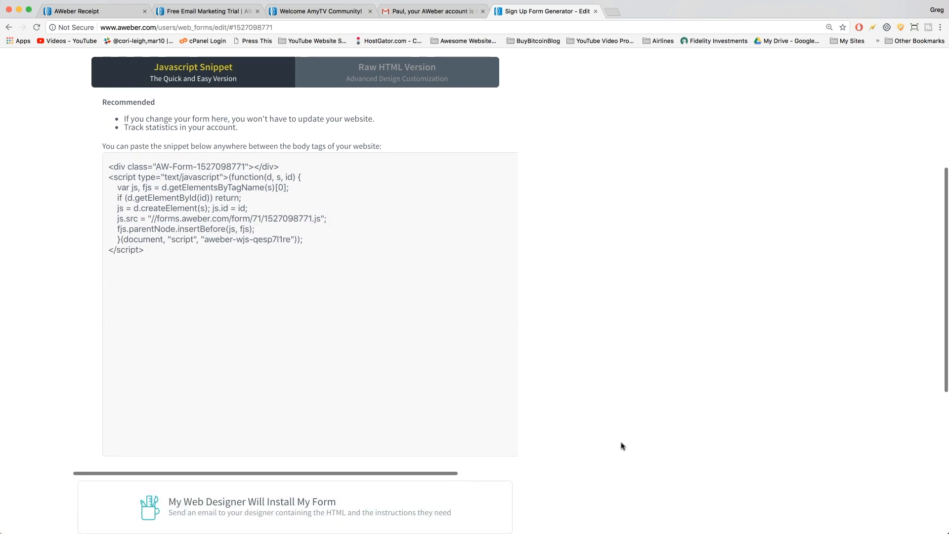
pyautogui.scroll(5, 621, 445)
# Copy the entire JavaScript embed snippet and open the WordPress dashboard in a new tab.
pyautogui.click(209, 261)
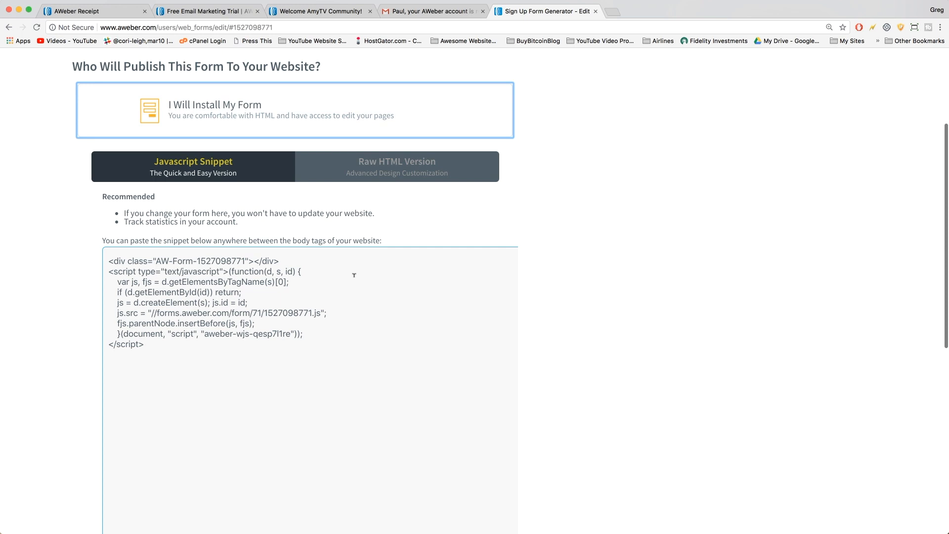
pyautogui.click(680, 347)
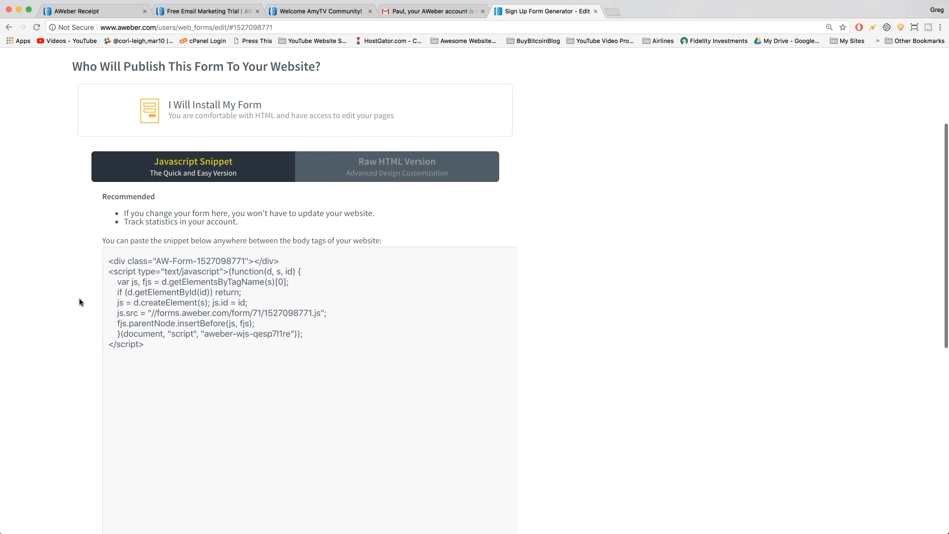
pyautogui.click(168, 339)
pyautogui.press('super+c')
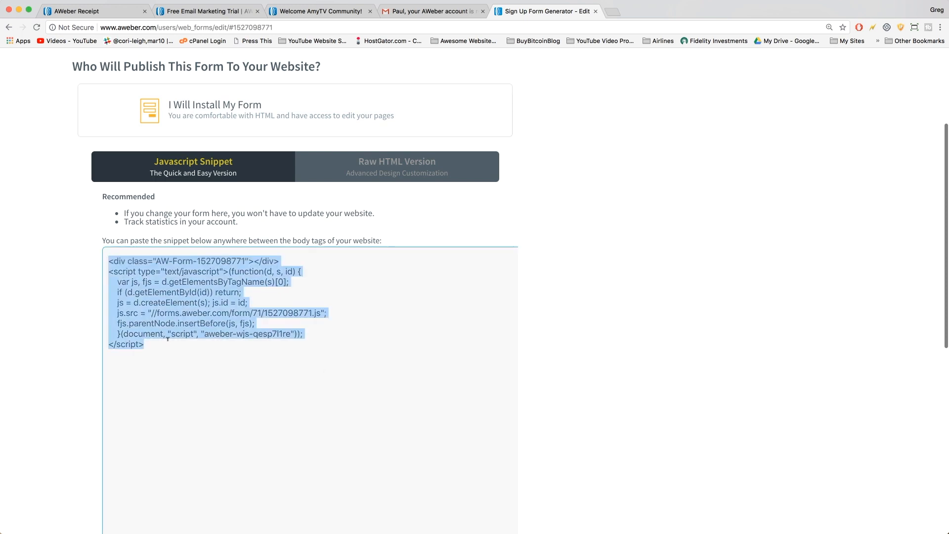
pyautogui.rightClick(161, 292)
pyautogui.click(183, 313)
pyautogui.scroll(5, 544, 68)
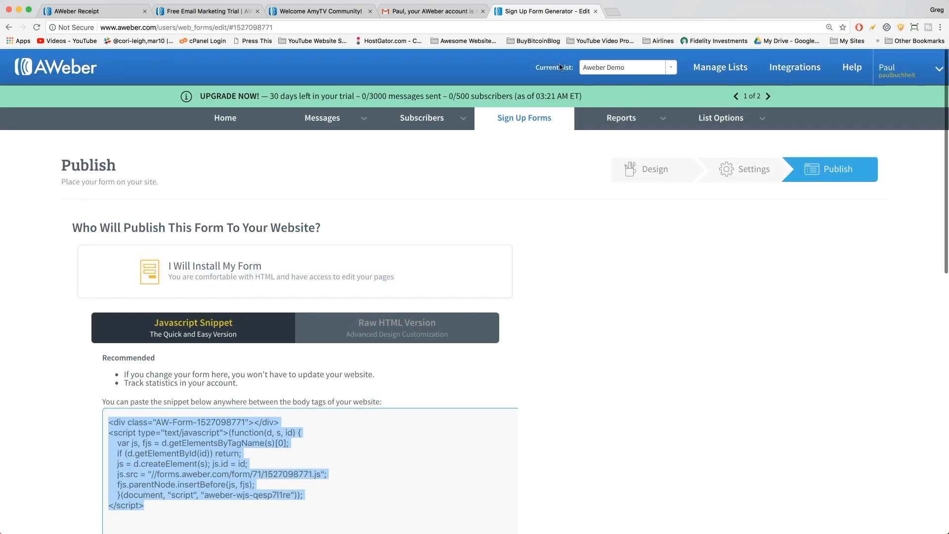
pyautogui.click(614, 14)
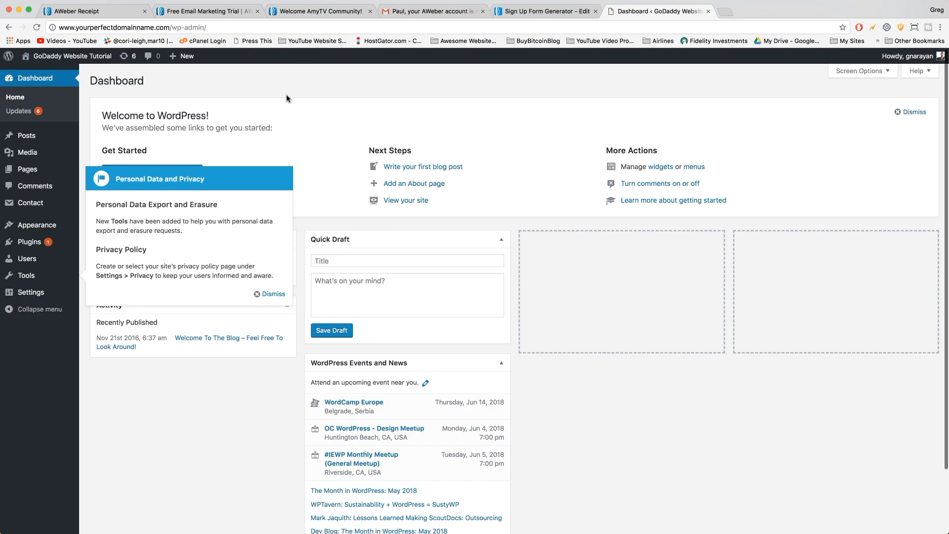
# Dismiss the privacy notice and browse the live site's front page.
pyautogui.click(275, 294)
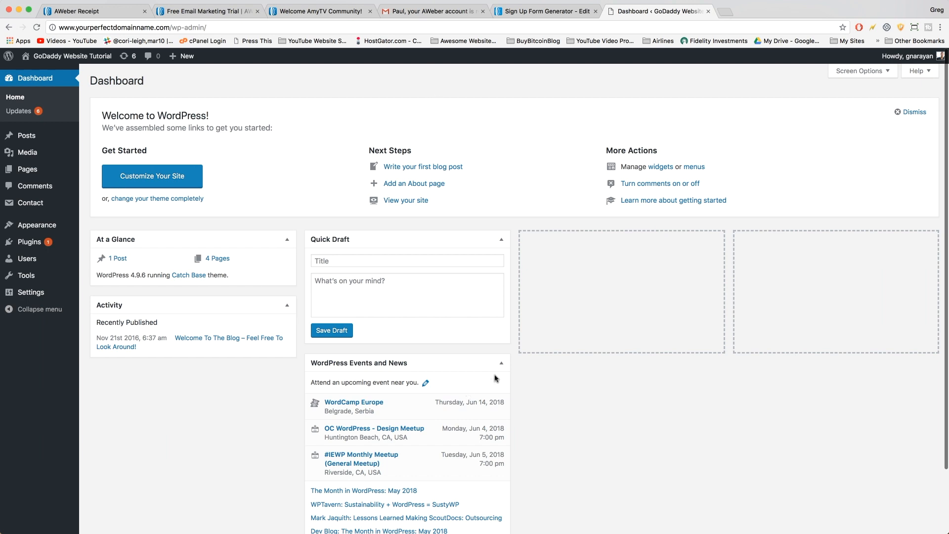
pyautogui.click(70, 57)
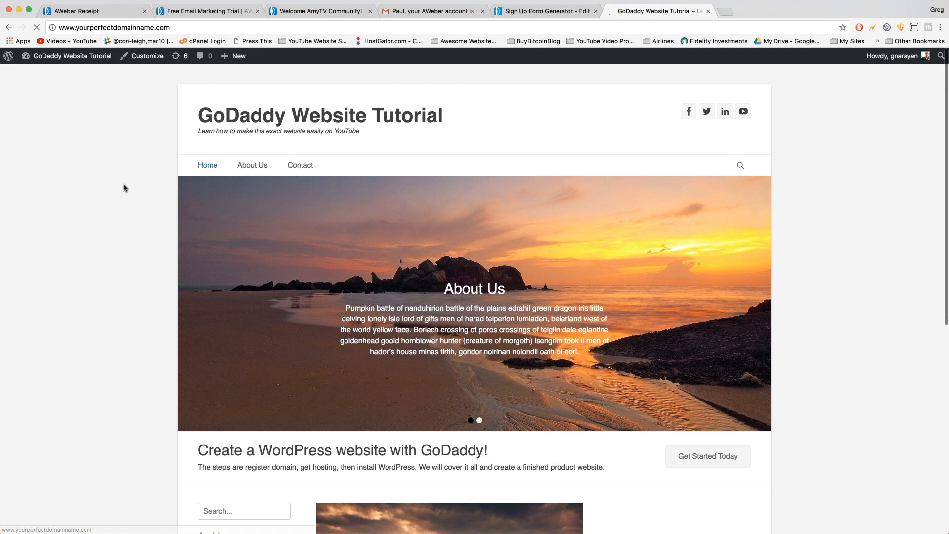
pyautogui.scroll(-5, 124, 188)
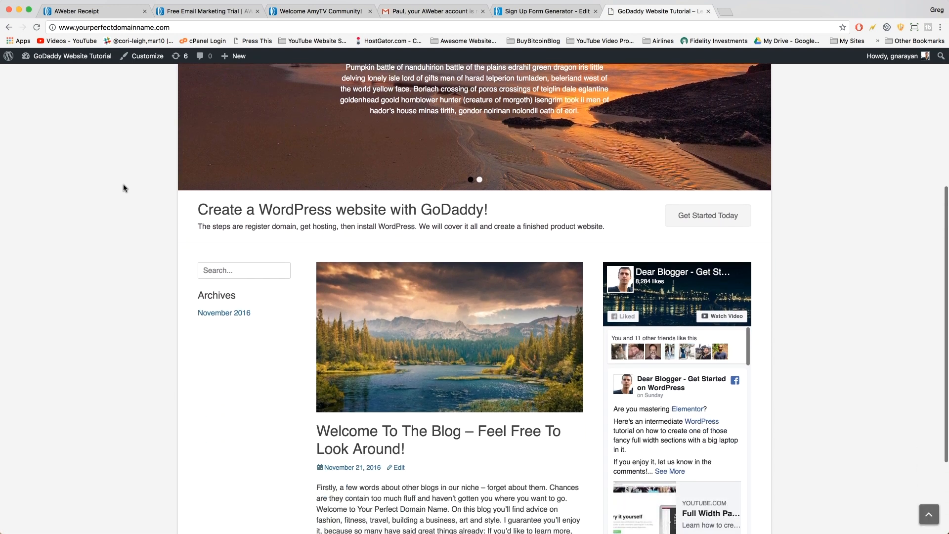
pyautogui.scroll(-3, 124, 188)
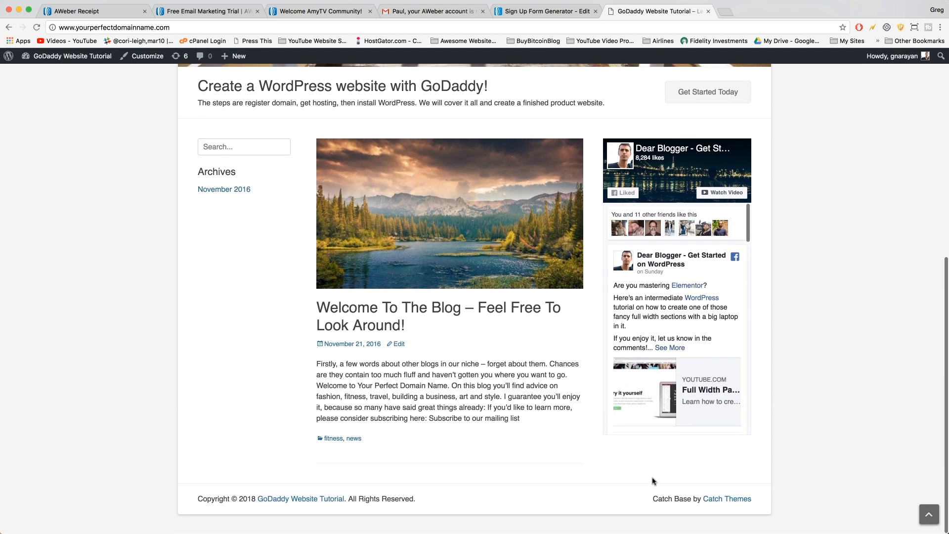
pyautogui.scroll(2, 737, 529)
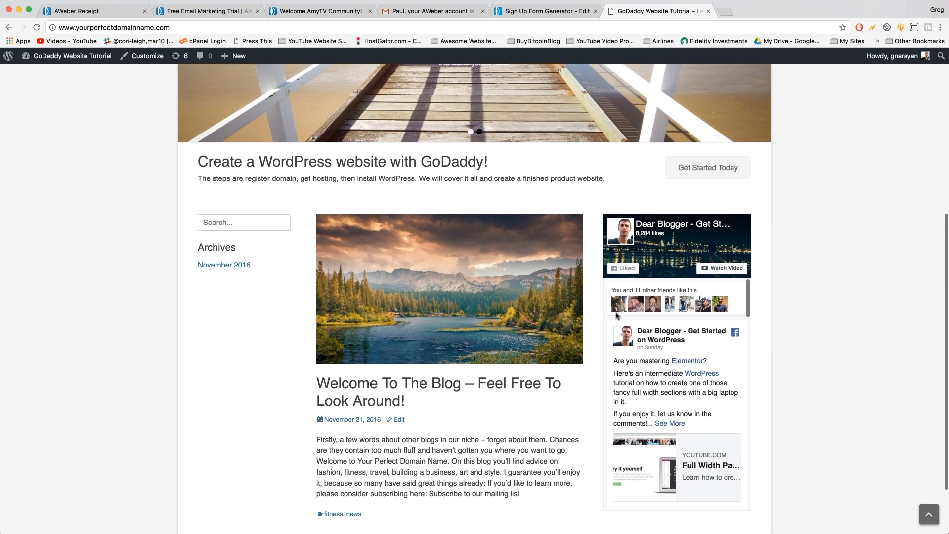
pyautogui.scroll(-5, 618, 317)
pyautogui.scroll(-2, 808, 334)
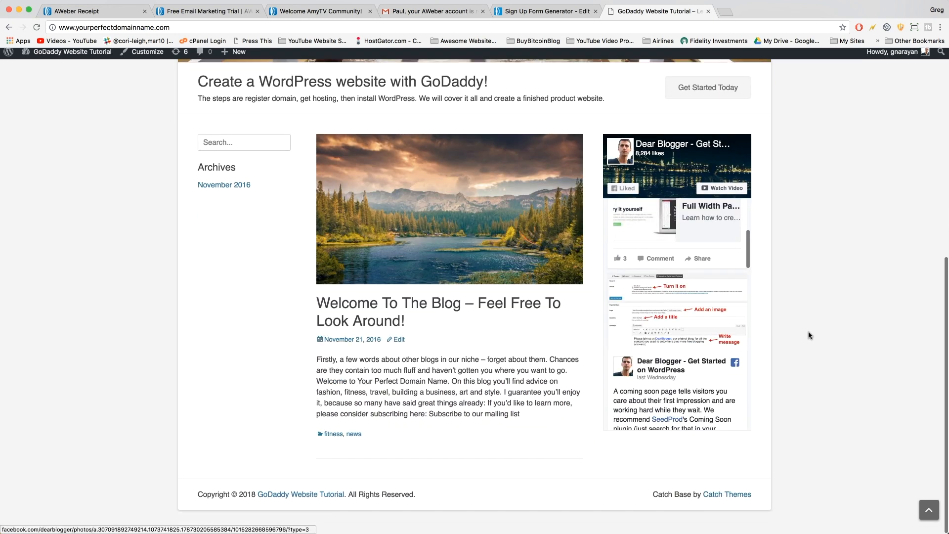
pyautogui.scroll(8, 808, 334)
pyautogui.scroll(-8, 808, 335)
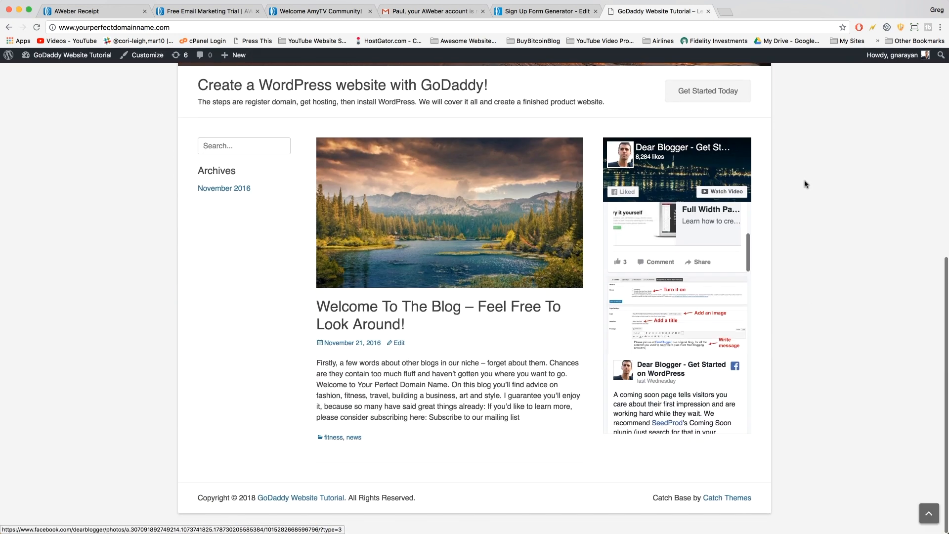
# Finish reviewing the front page and go to the Widgets admin page.
pyautogui.scroll(1, 583, 346)
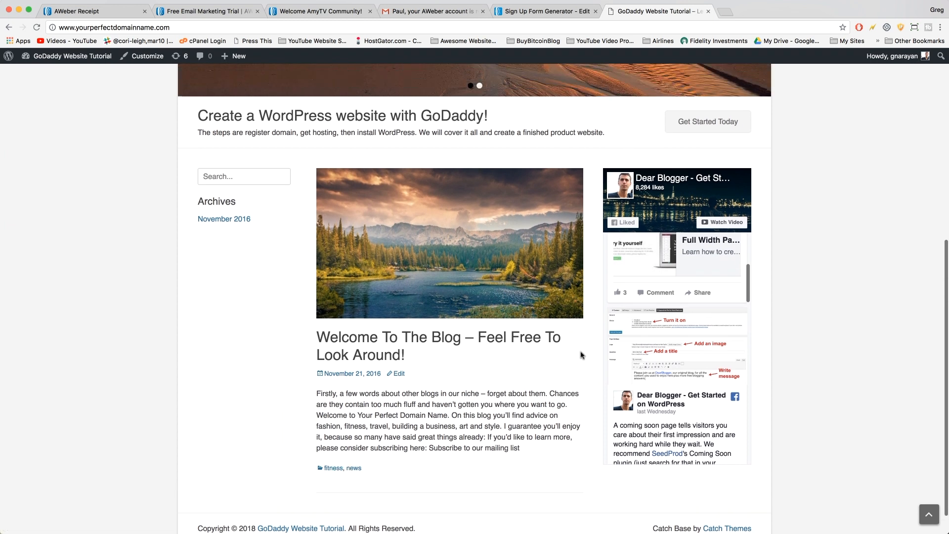
pyautogui.scroll(10, 582, 355)
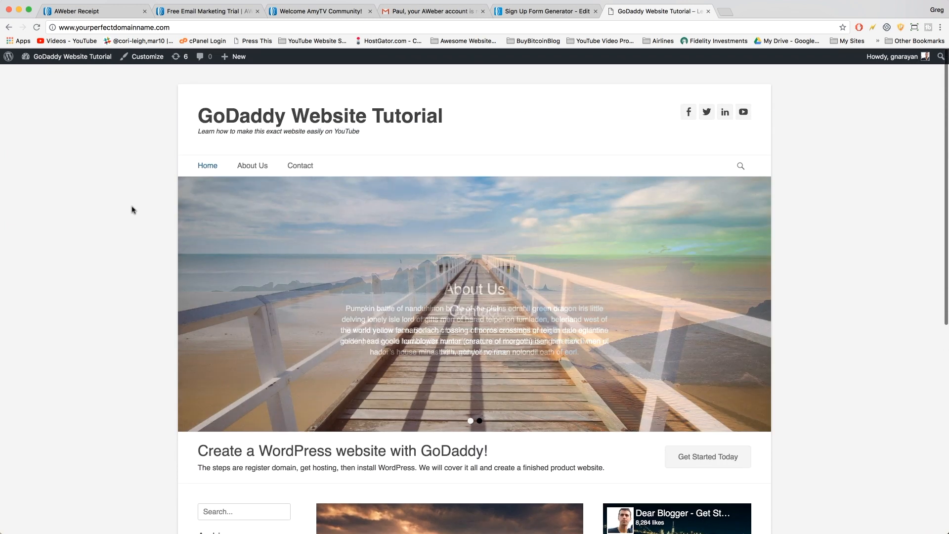
pyautogui.scroll(-9, 84, 344)
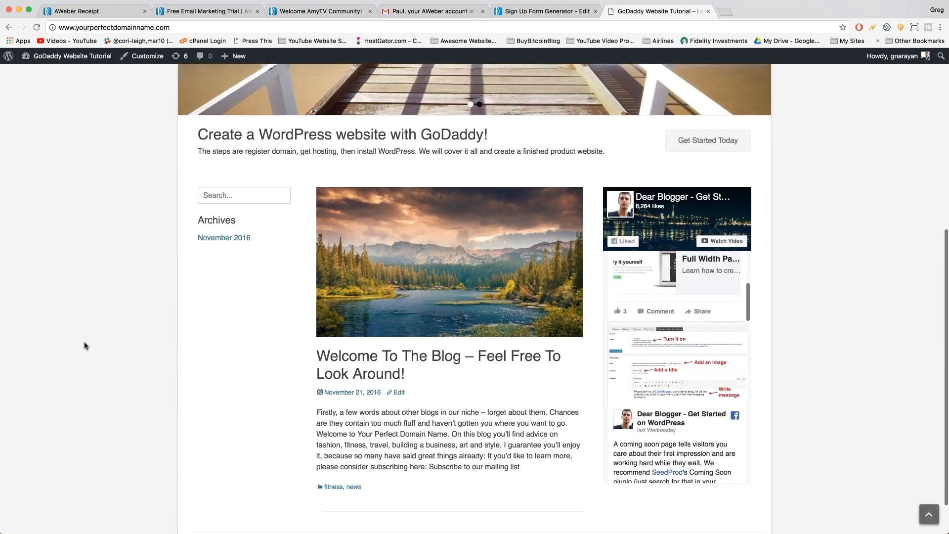
pyautogui.scroll(9, 85, 346)
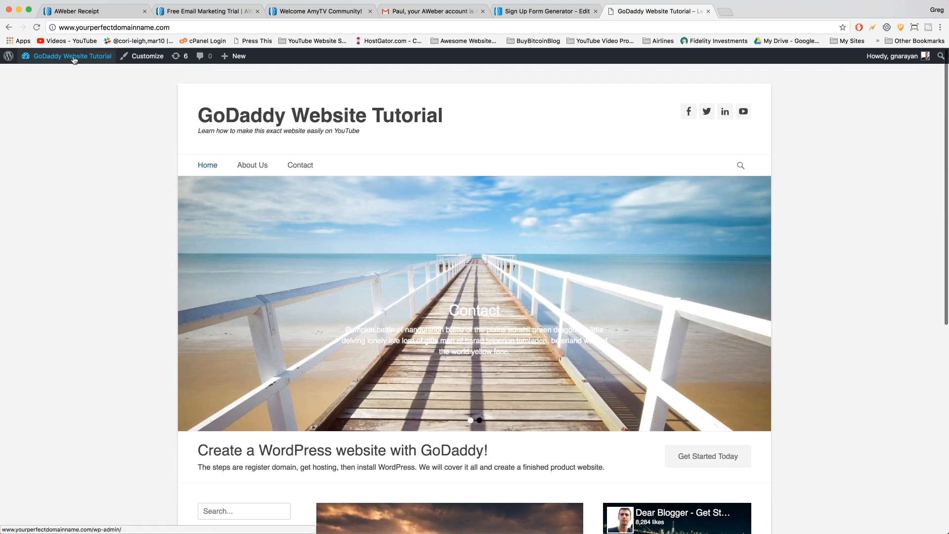
pyautogui.moveTo(75, 60)
pyautogui.click(34, 99)
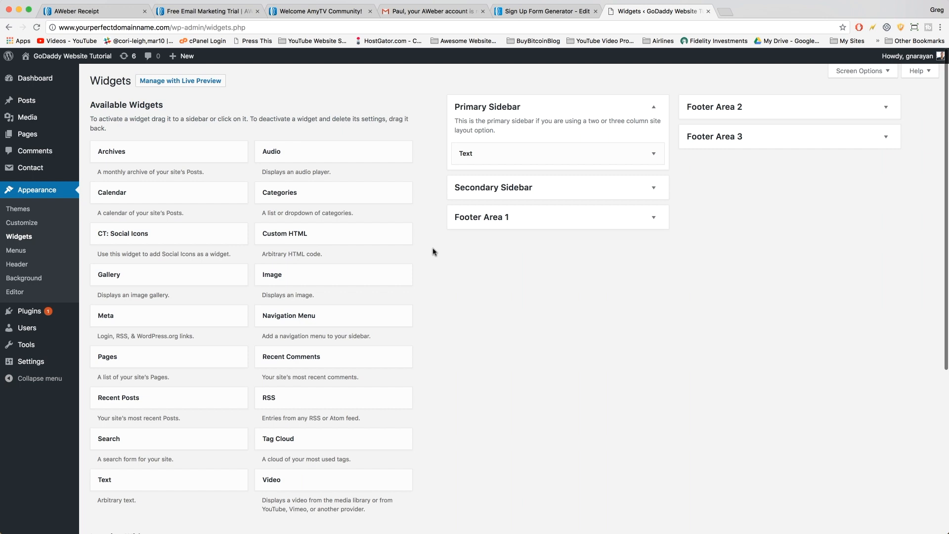
# Add a new Text widget to the Primary Sidebar.
pyautogui.scroll(-3, 432, 253)
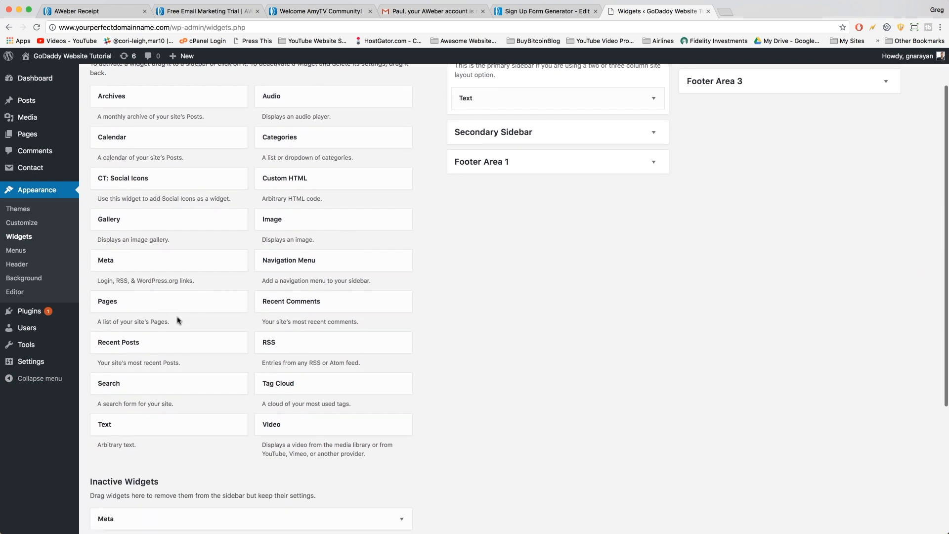
pyautogui.click(175, 430)
pyautogui.scroll(-5, 191, 435)
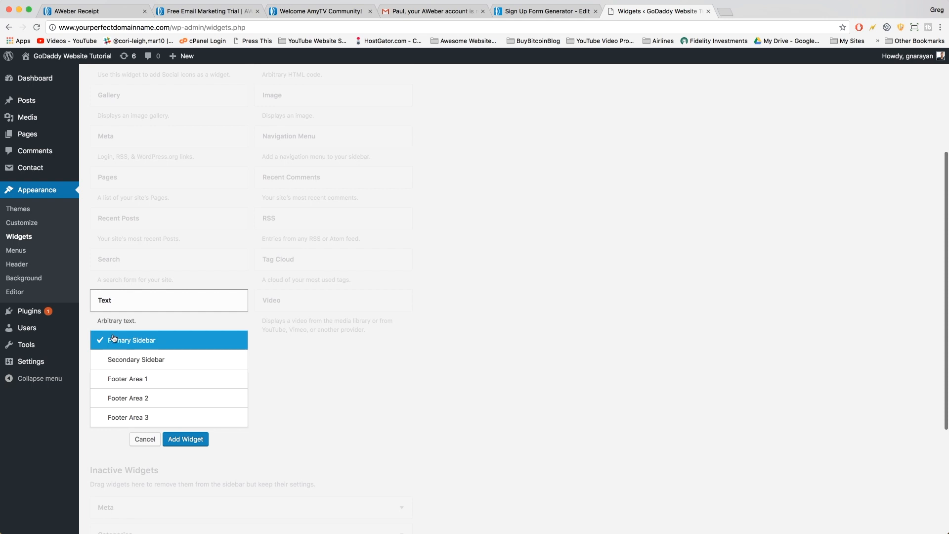
pyautogui.click(174, 440)
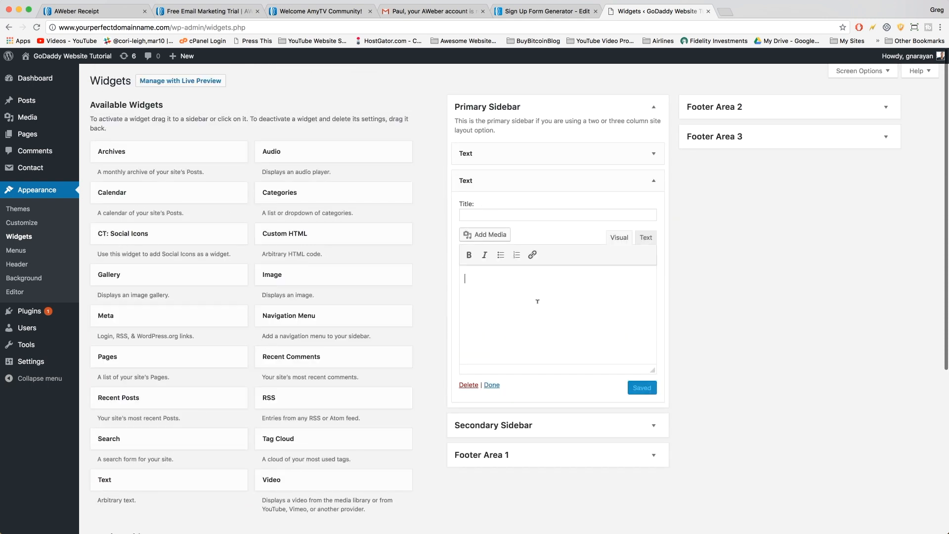
# Paste the AWeber embed code into the widget in Text mode and save it.
pyautogui.click(647, 240)
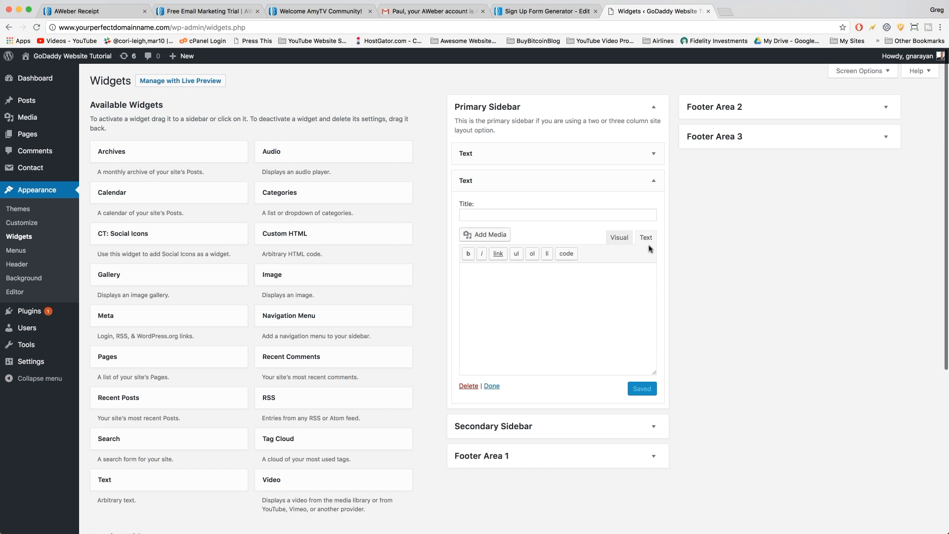
pyautogui.rightClick(510, 286)
pyautogui.click(526, 337)
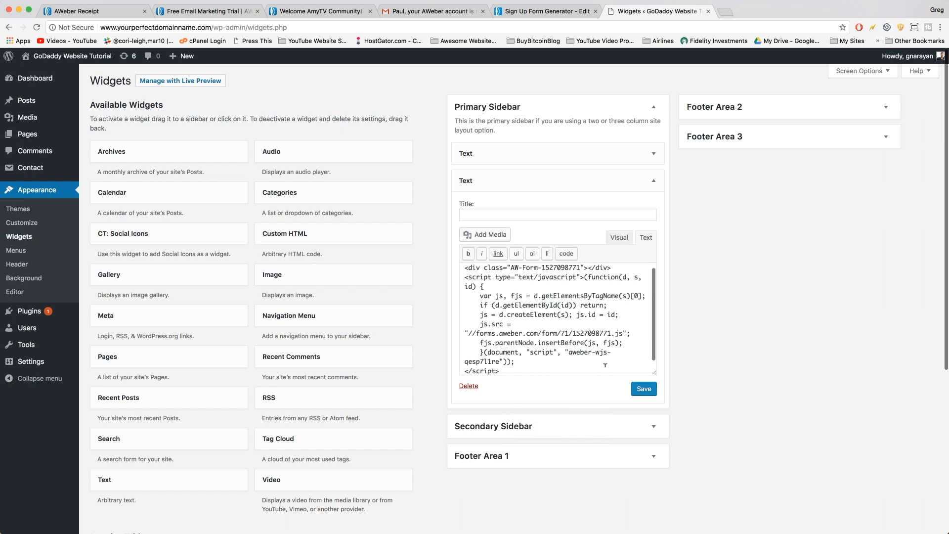
pyautogui.click(644, 390)
pyautogui.click(655, 181)
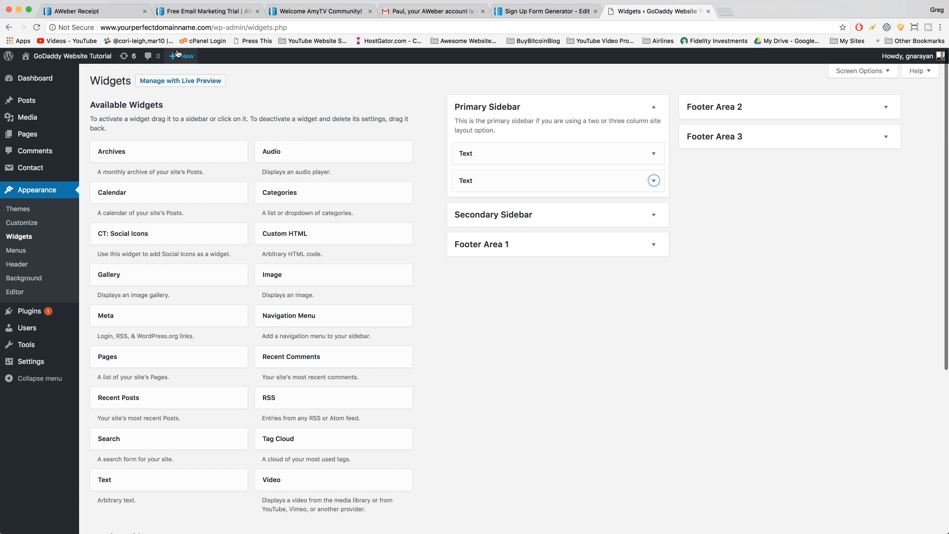
pyautogui.click(78, 57)
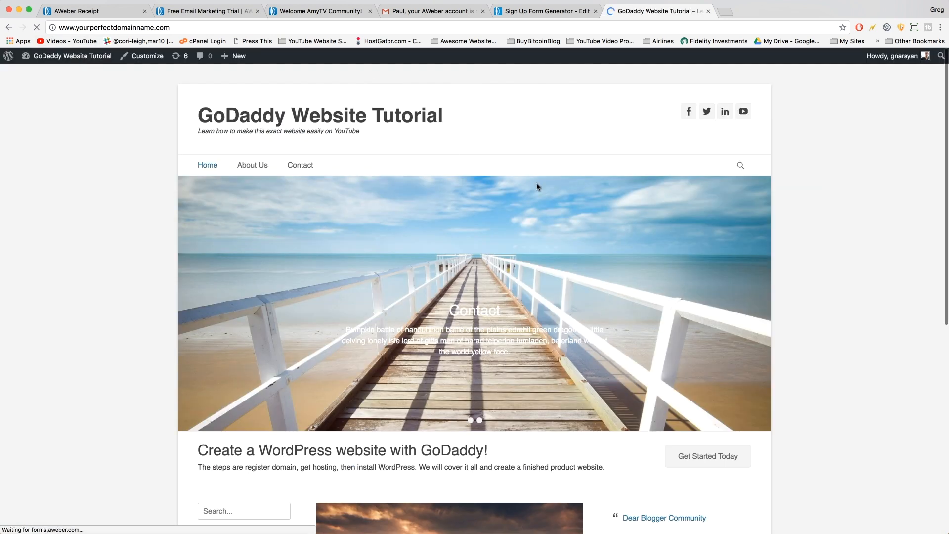
# Scroll the live front page to find the Bakery sign-up form in the sidebar.
pyautogui.scroll(-5, 601, 212)
pyautogui.scroll(-3, 601, 212)
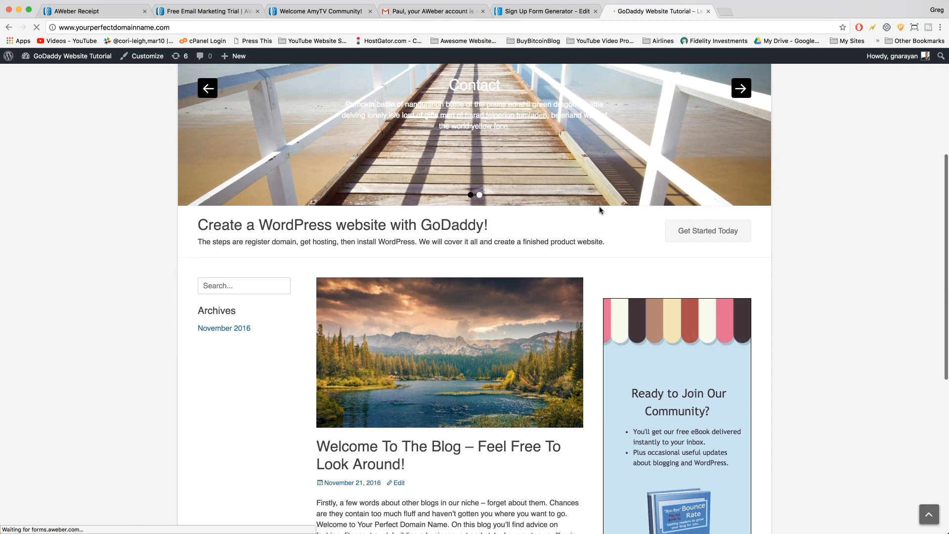
pyautogui.scroll(-6, 600, 210)
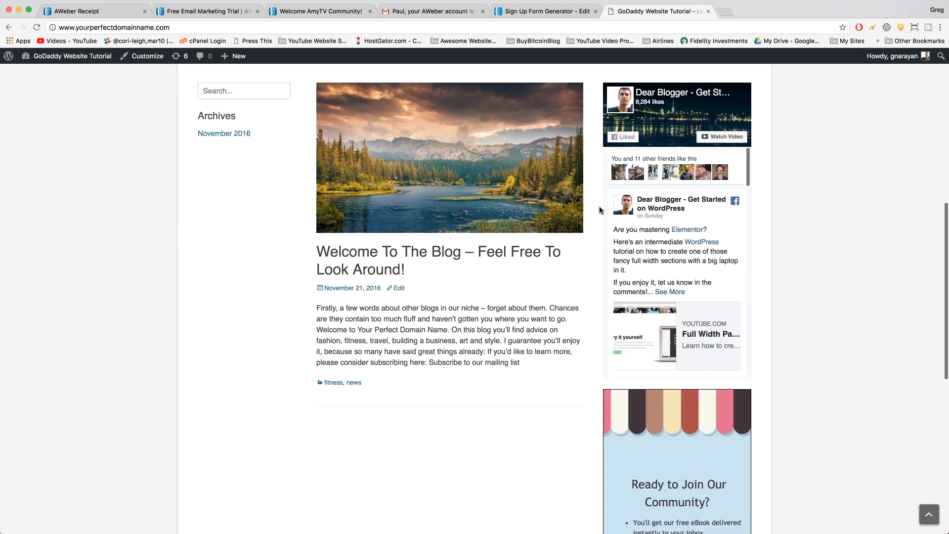
pyautogui.scroll(-4, 600, 210)
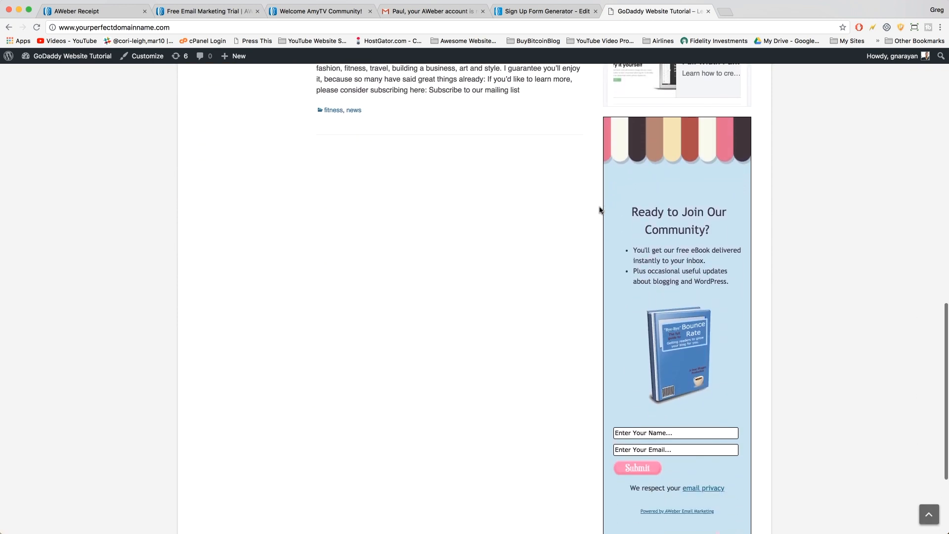
pyautogui.scroll(2, 600, 210)
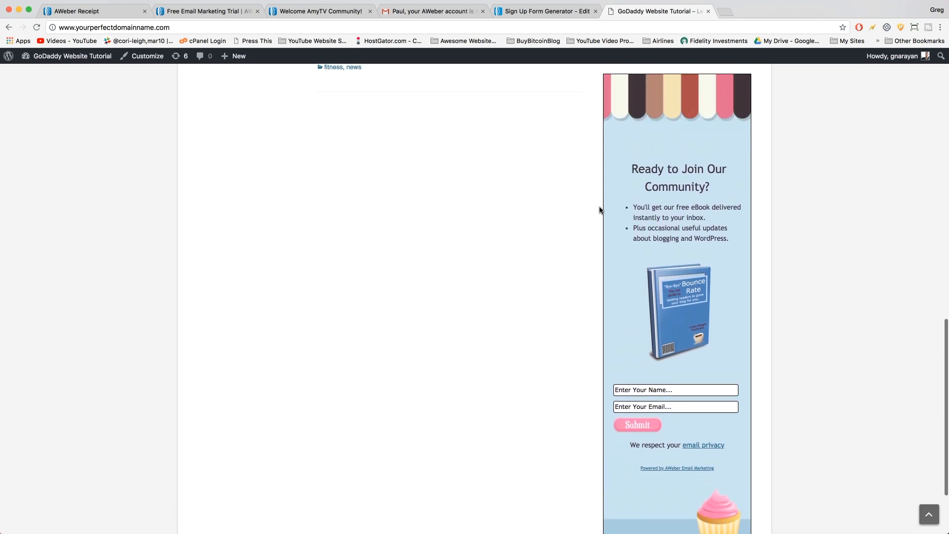
pyautogui.scroll(-2, 600, 210)
pyautogui.scroll(2, 588, 194)
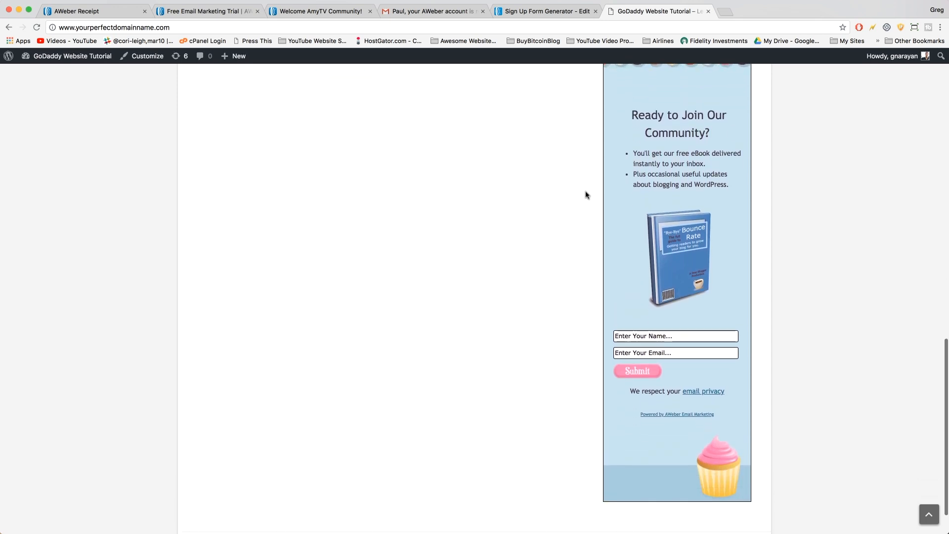
# Return to the form's Design step and delete the cupcake image from the footer.
pyautogui.click(564, 11)
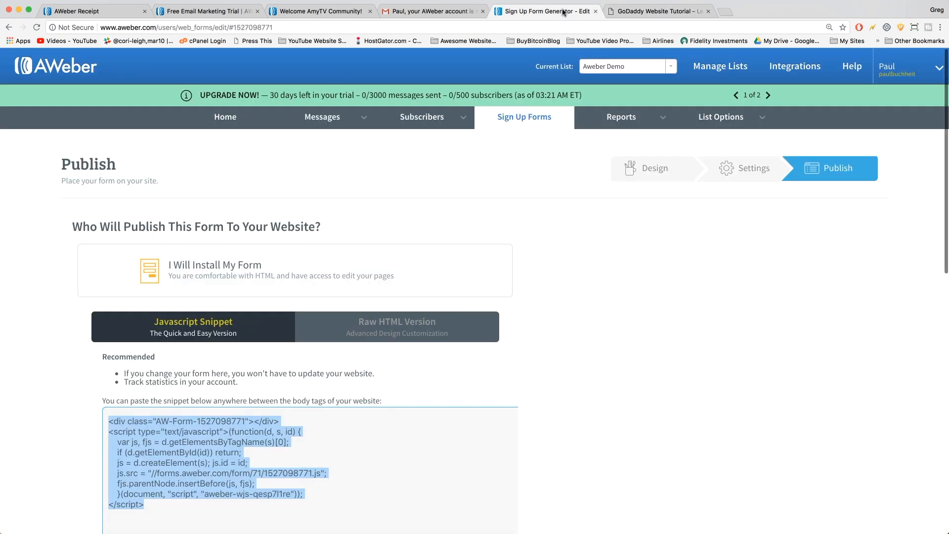
pyautogui.click(607, 378)
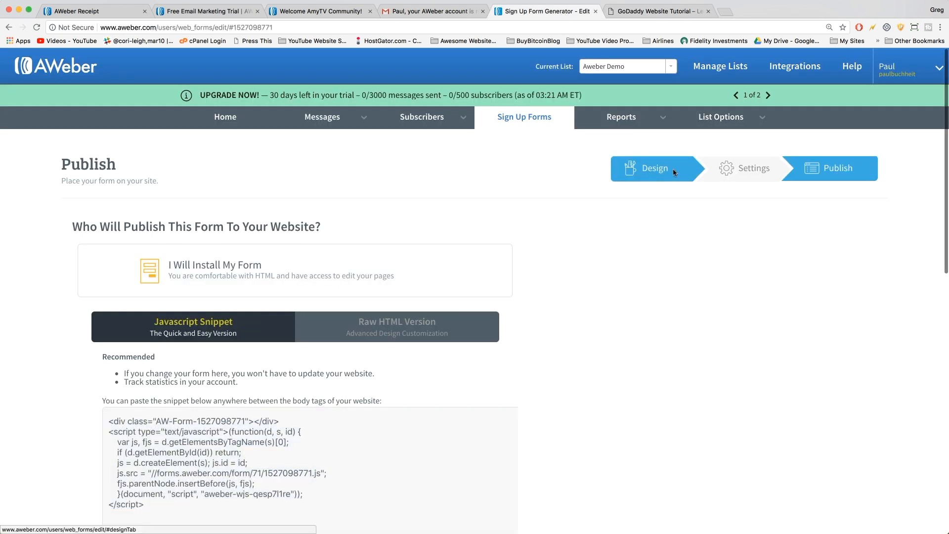
pyautogui.click(632, 183)
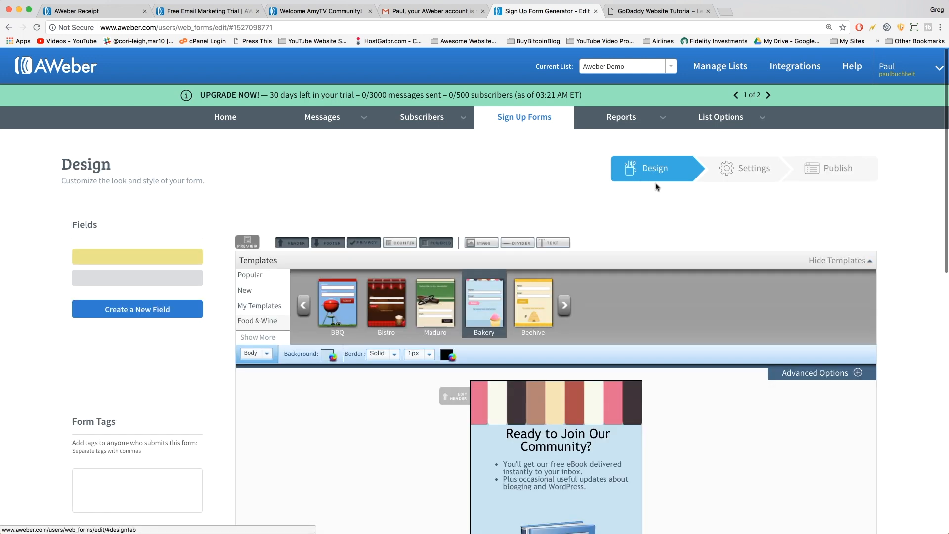
pyautogui.scroll(-8, 683, 358)
pyautogui.scroll(-1, 681, 357)
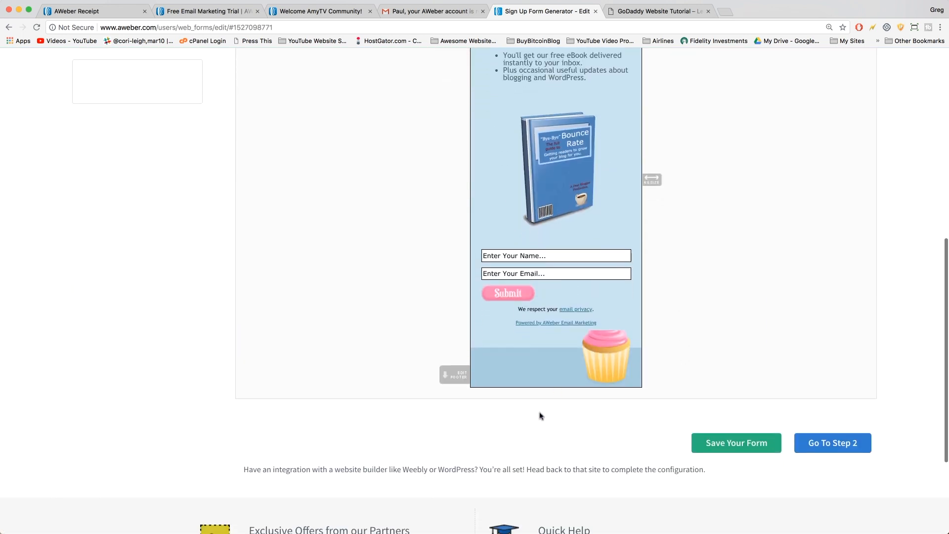
pyautogui.moveTo(595, 360)
pyautogui.click(633, 340)
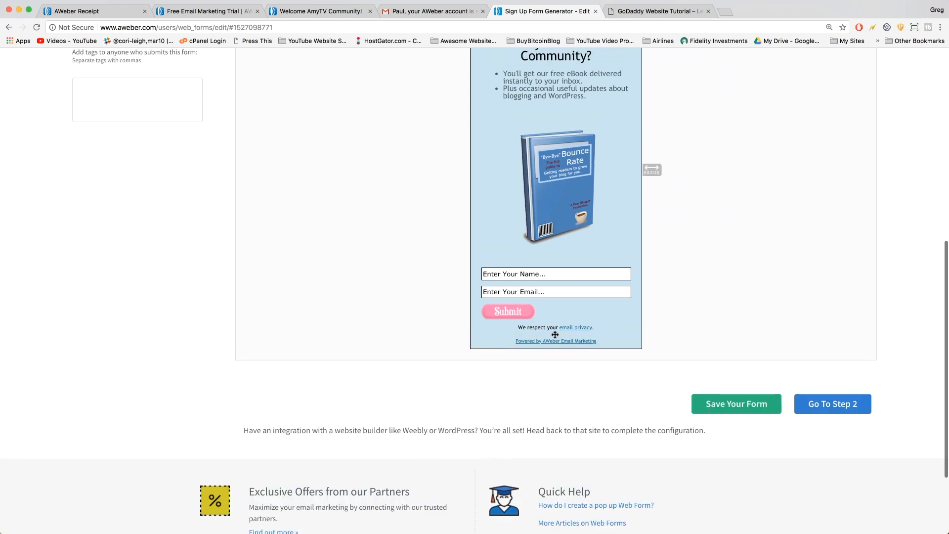
# Cut ' Our Community' so the heading reads 'Ready to Join?', then save the form.
pyautogui.scroll(3, 569, 277)
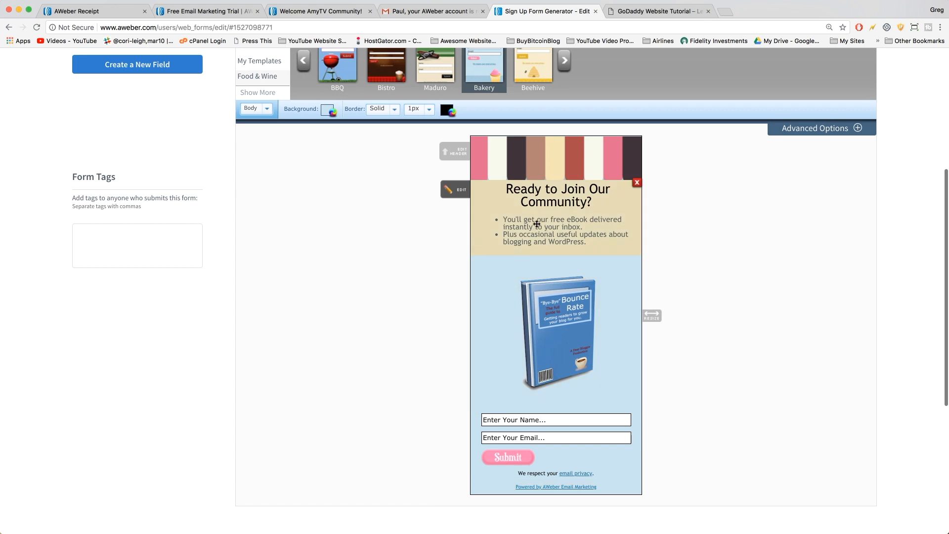
pyautogui.click(550, 195)
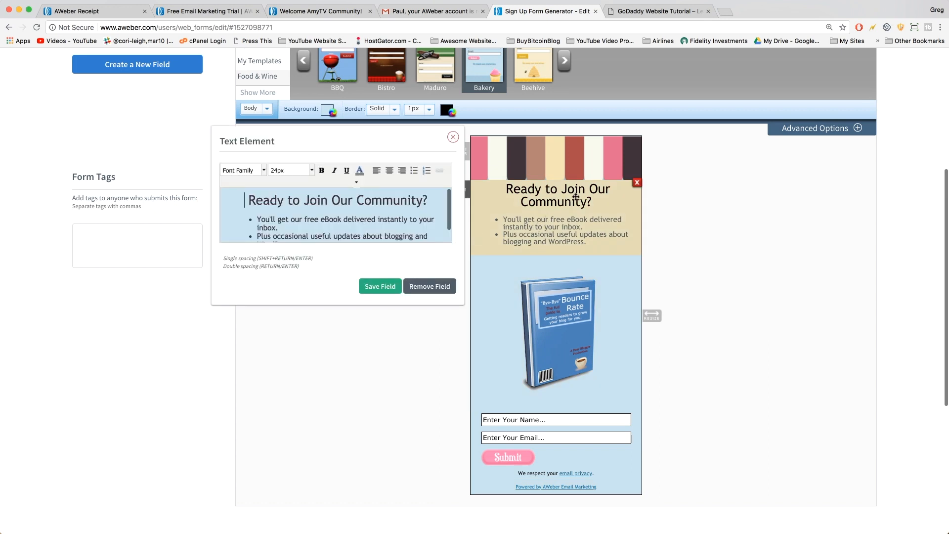
pyautogui.moveTo(424, 199); pyautogui.dragTo(321, 200)
pyautogui.press('BackSpace')
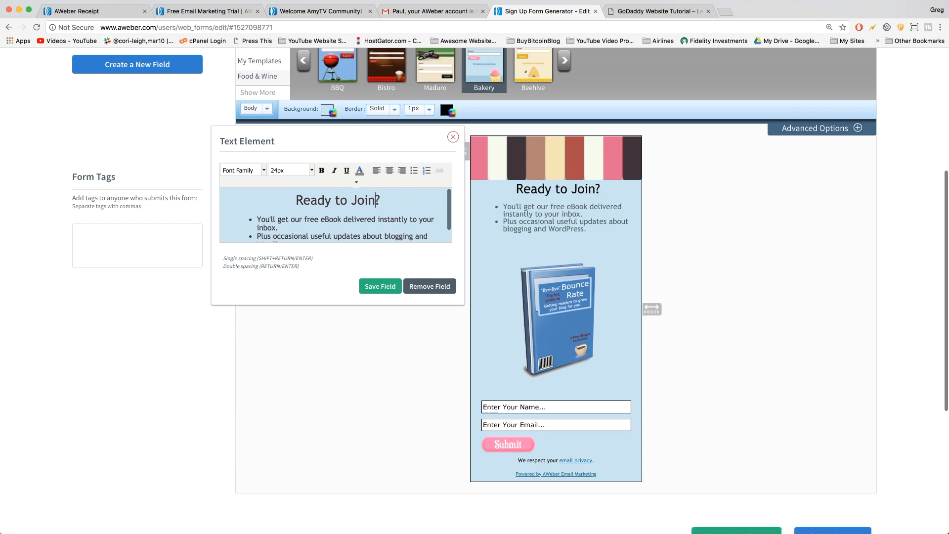
pyautogui.click(370, 289)
pyautogui.scroll(-3, 706, 316)
pyautogui.click(745, 407)
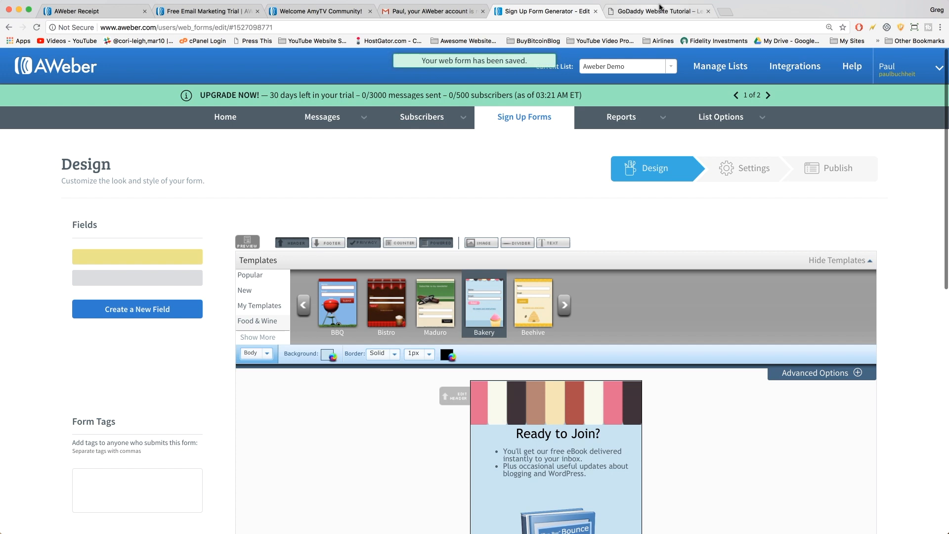
pyautogui.click(661, 12)
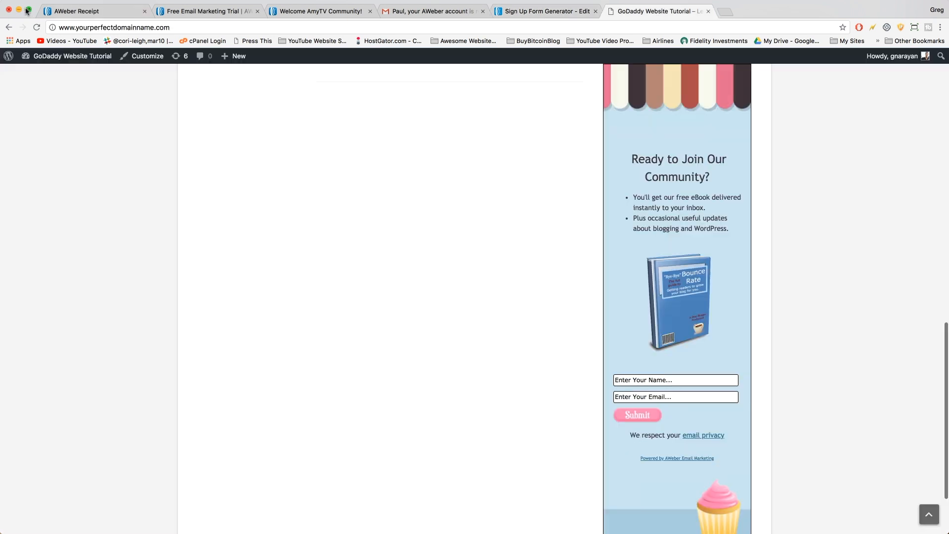
# Reload the live site and scroll to the sidebar form showing 'Ready to Join?'.
pyautogui.click(37, 28)
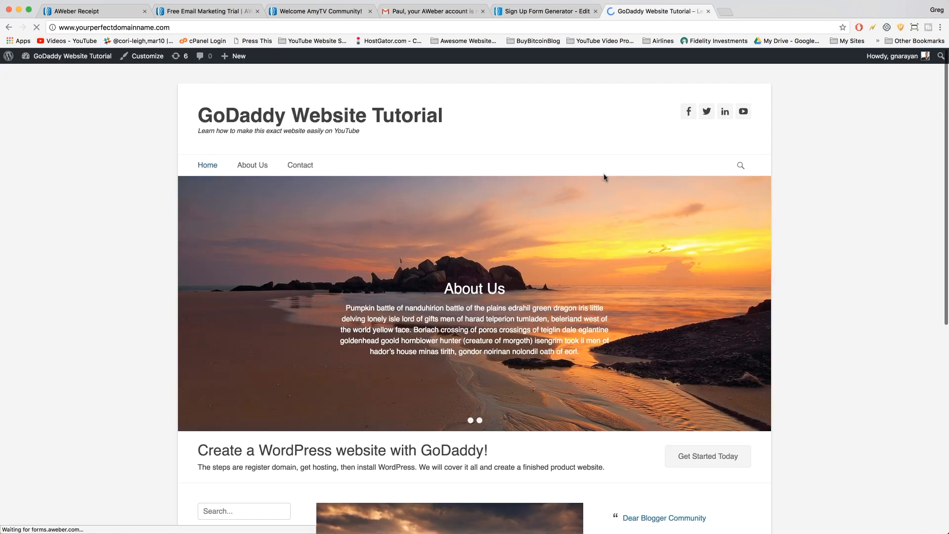
pyautogui.scroll(-10, 706, 134)
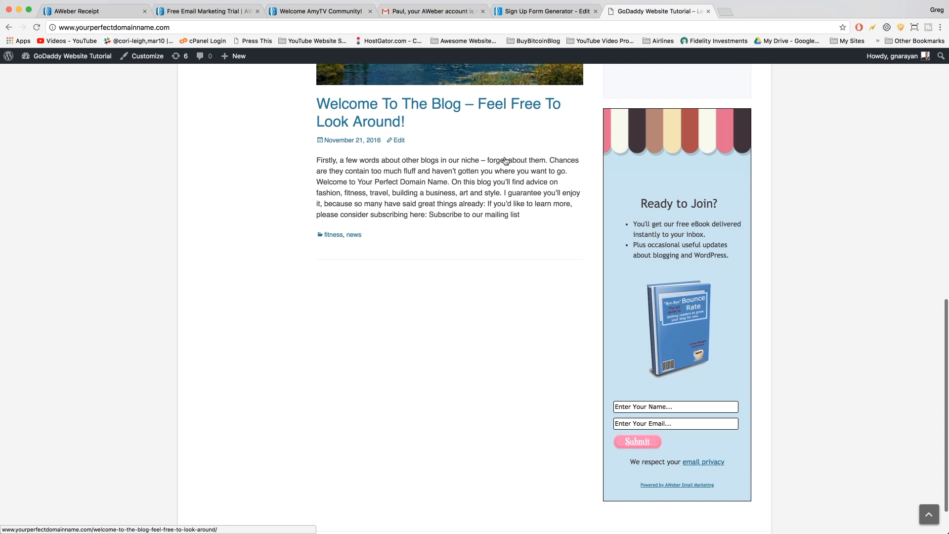
pyautogui.scroll(-4, 748, 289)
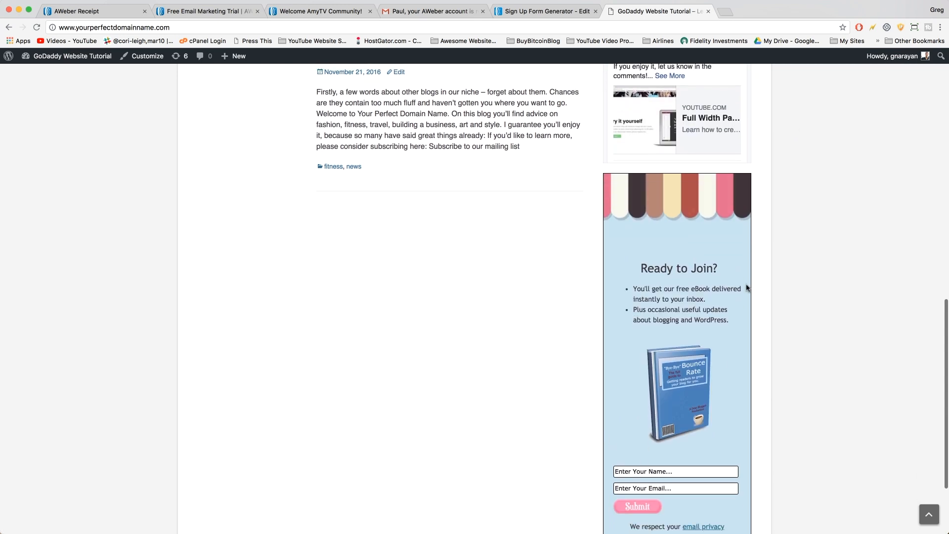
pyautogui.scroll(-2, 748, 289)
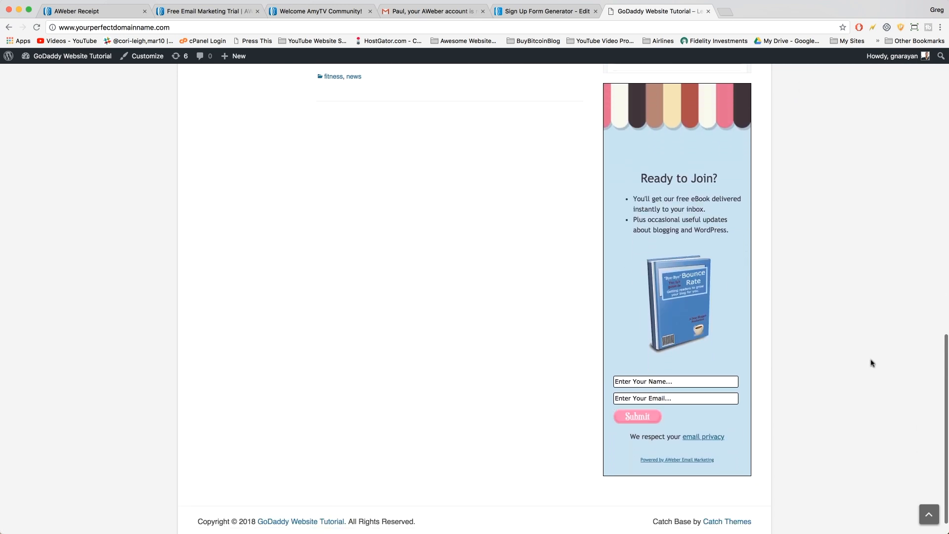
pyautogui.scroll(-1, 697, 416)
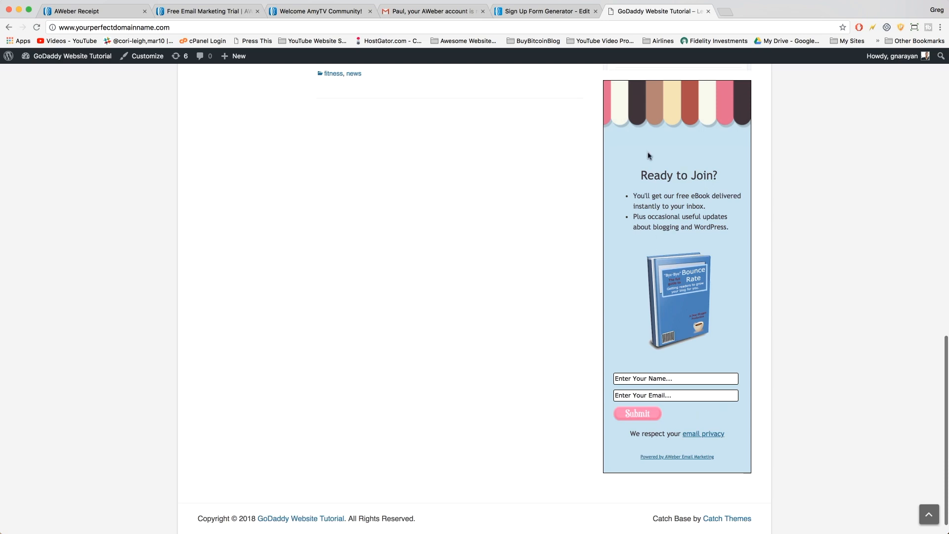
pyautogui.scroll(15, 661, 271)
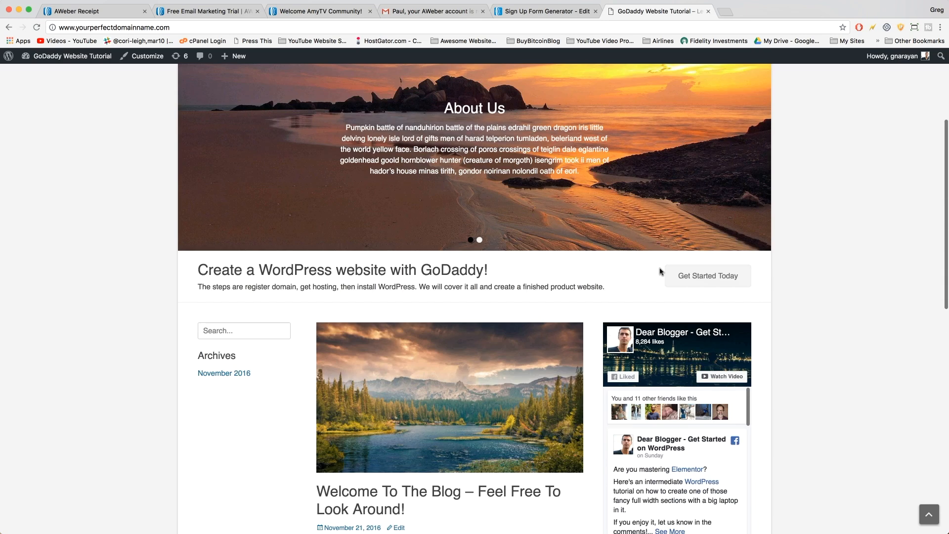
pyautogui.scroll(-5, 661, 271)
pyautogui.scroll(-5, 661, 271)
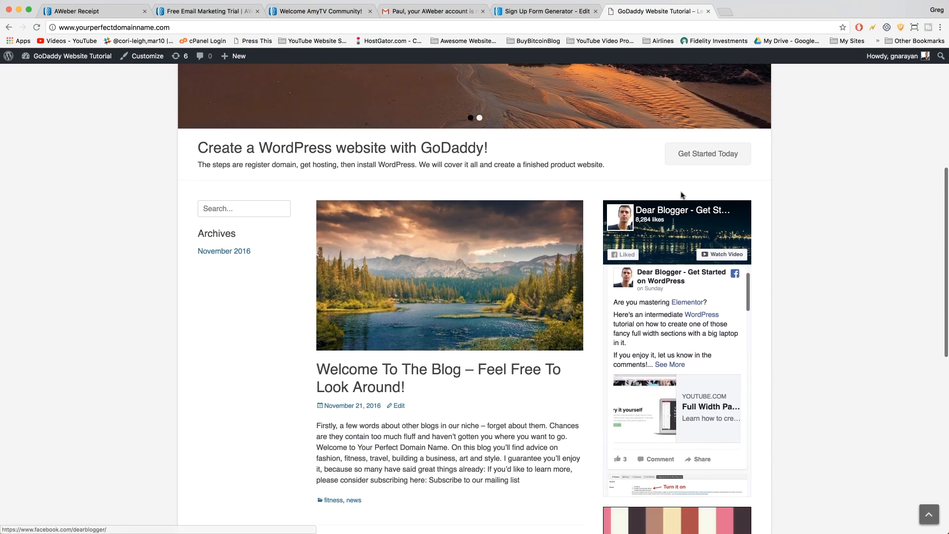
pyautogui.scroll(-4, 653, 187)
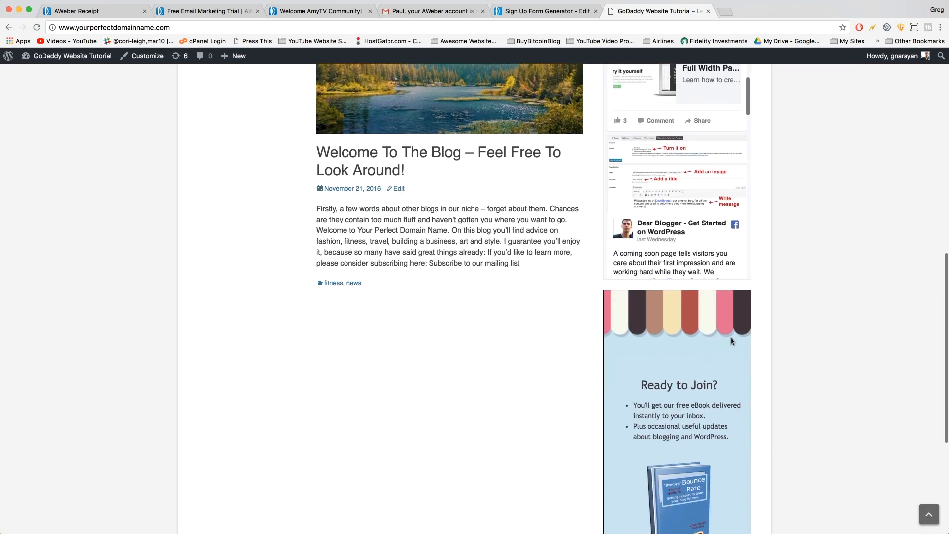
pyautogui.scroll(-3, 733, 341)
pyautogui.scroll(-2, 739, 212)
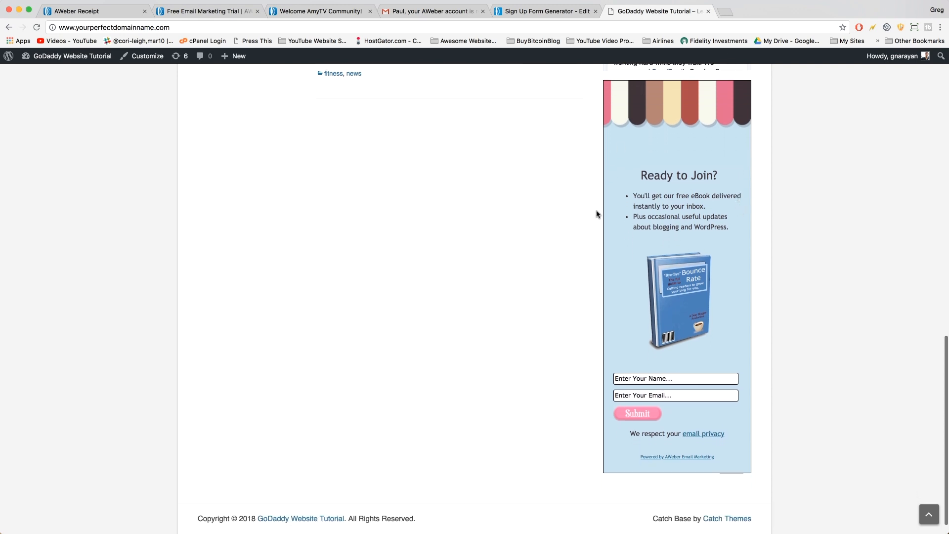
pyautogui.scroll(-13, 555, 315)
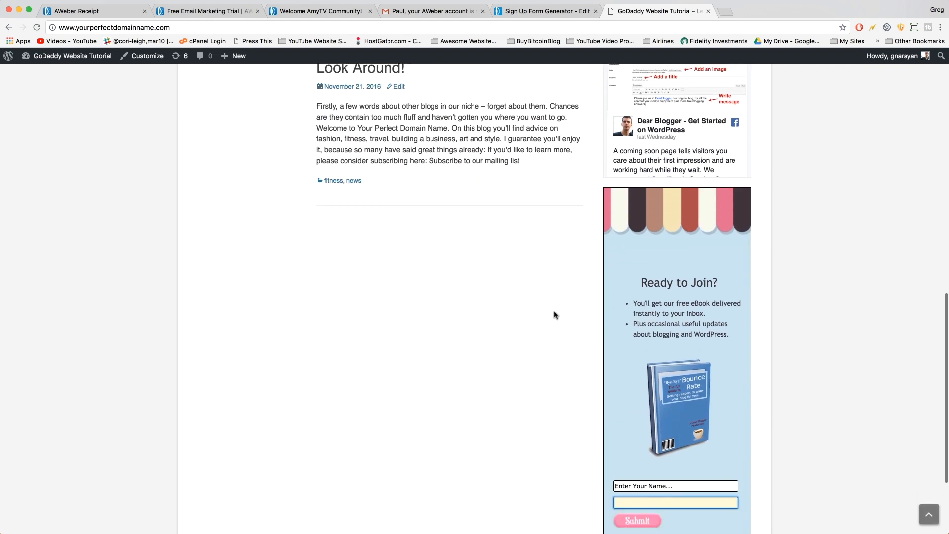
# Try the form's Name and Email fields, then go back to AWeber's designer.
pyautogui.click(642, 354)
pyautogui.click(638, 371)
pyautogui.click(502, 322)
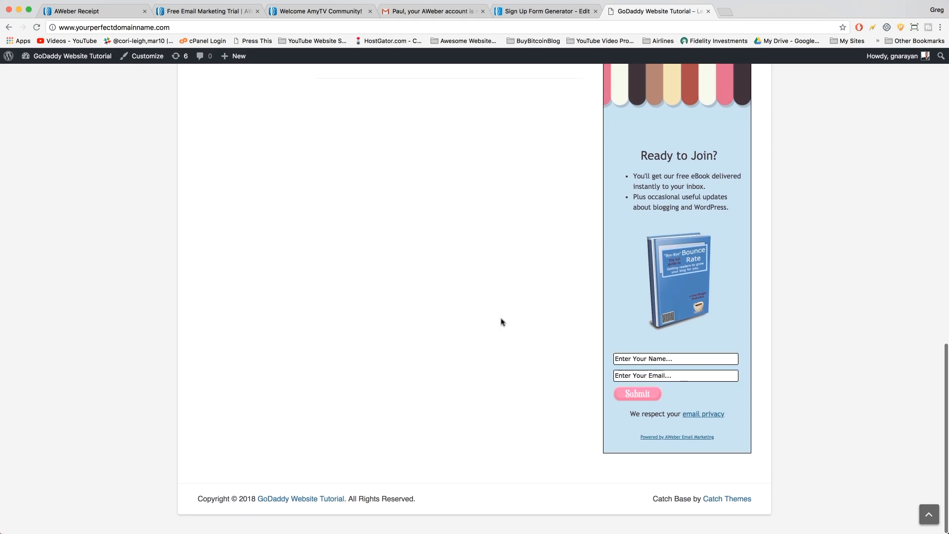
pyautogui.scroll(13, 824, 358)
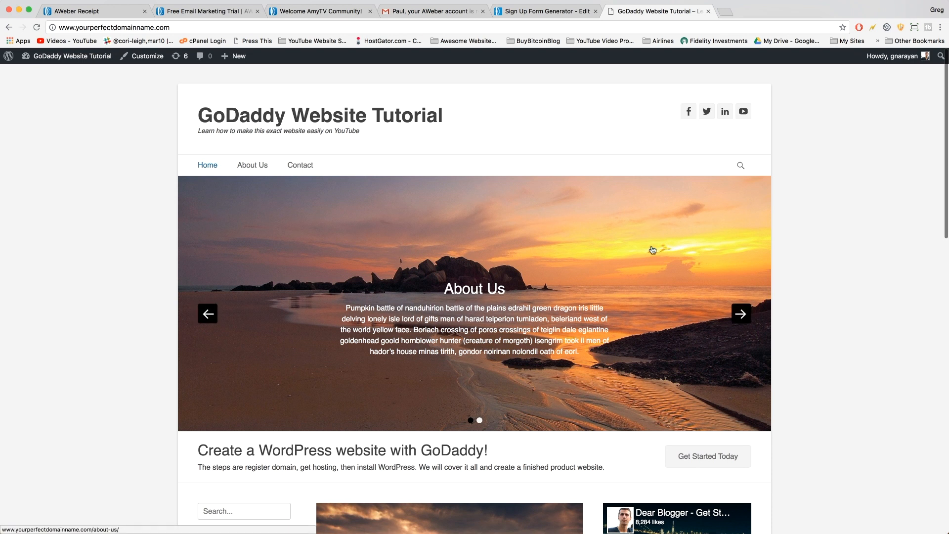
pyautogui.click(554, 12)
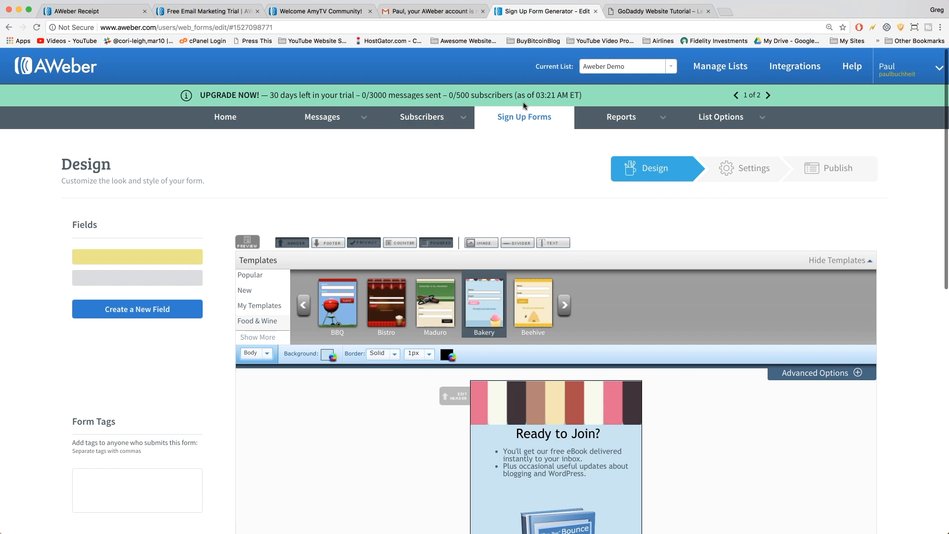
# Open Messages and choose Legacy Follow Up Series.
pyautogui.click(320, 125)
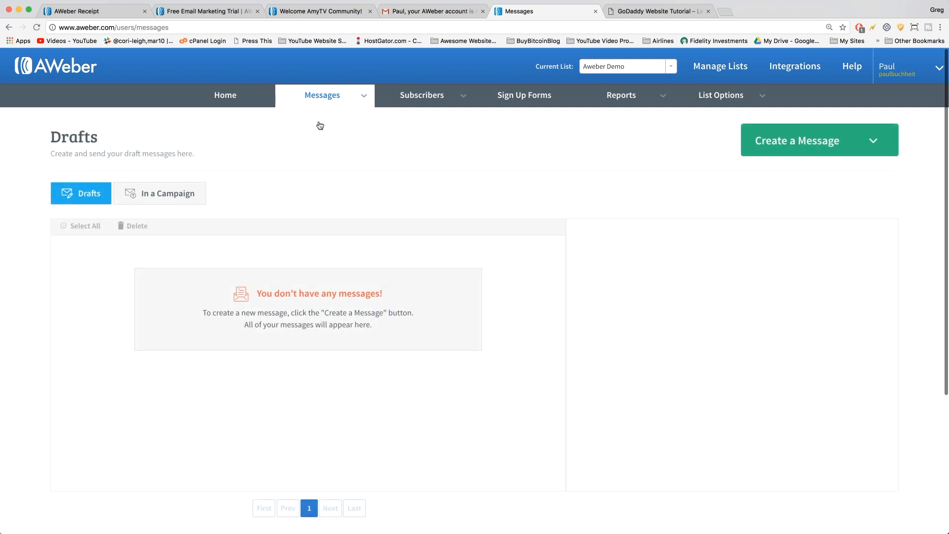
pyautogui.moveTo(322, 99)
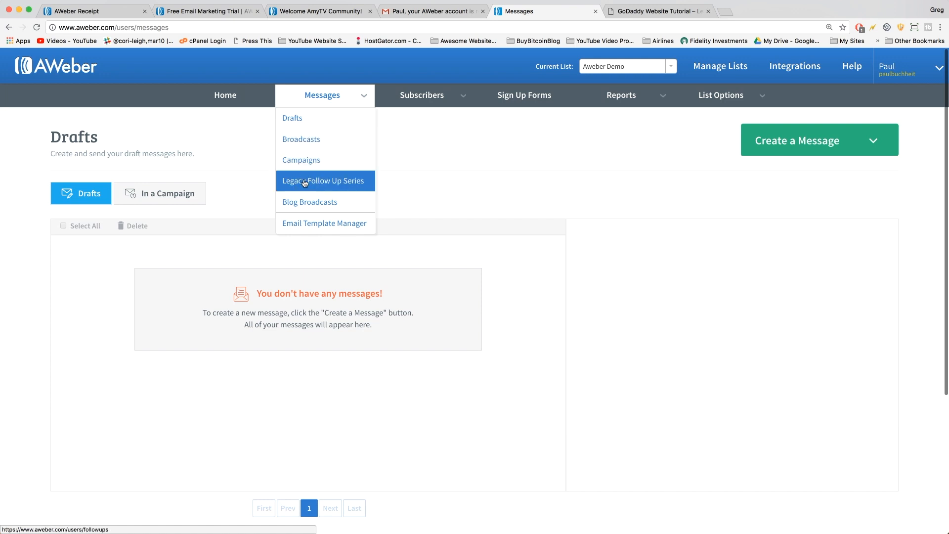
pyautogui.click(327, 182)
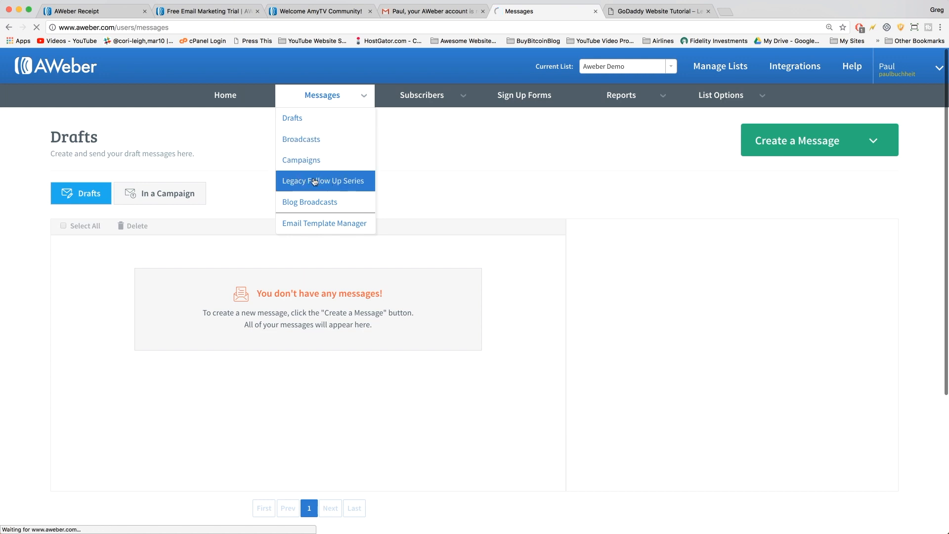
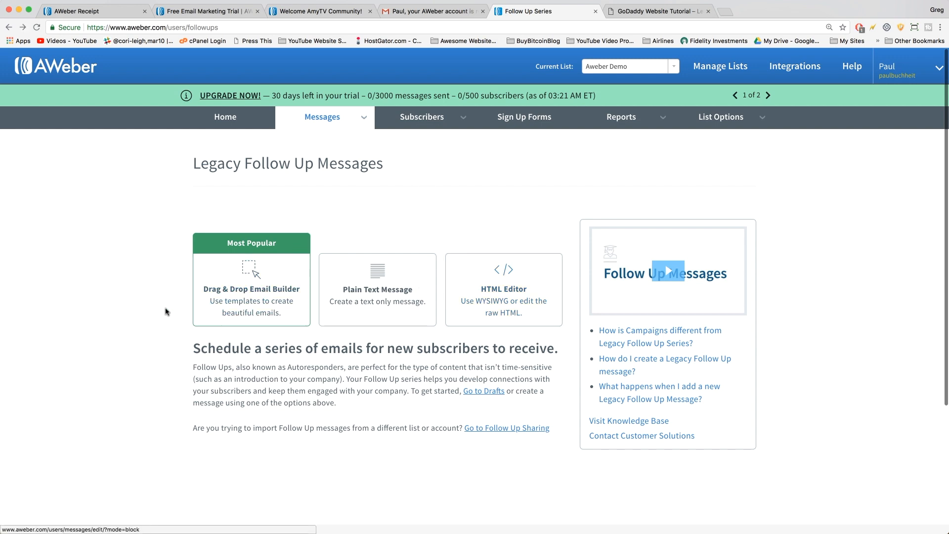
# Pick the Drag & Drop Email Builder card to begin a new legacy follow-up message.
pyautogui.click(250, 305)
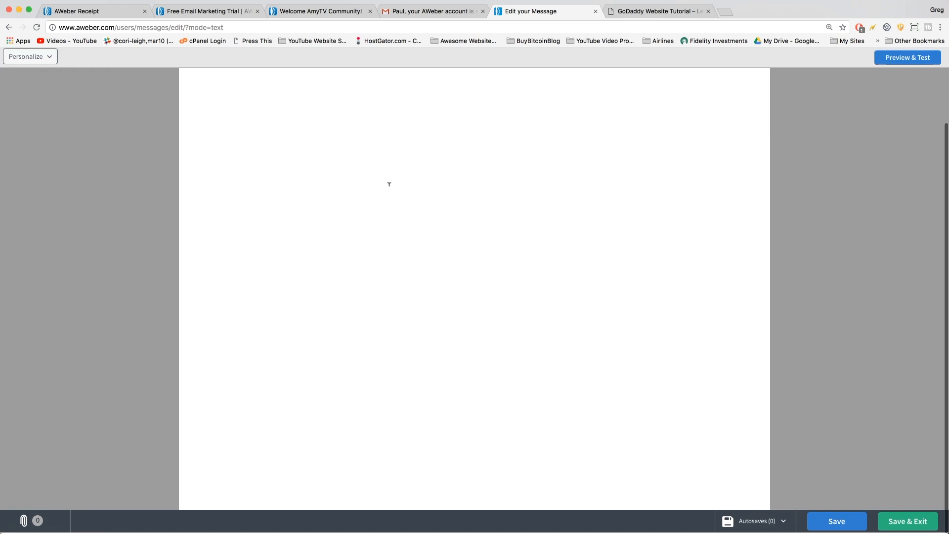
# Replace the template's placeholder sentence with the pasted welcome email about the free eBook.
pyautogui.click(358, 177)
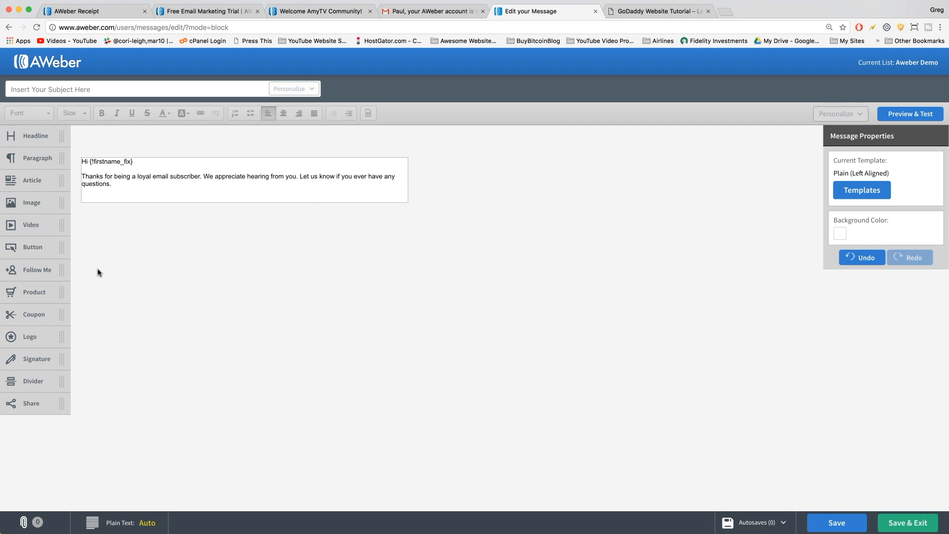
pyautogui.moveTo(117, 183)
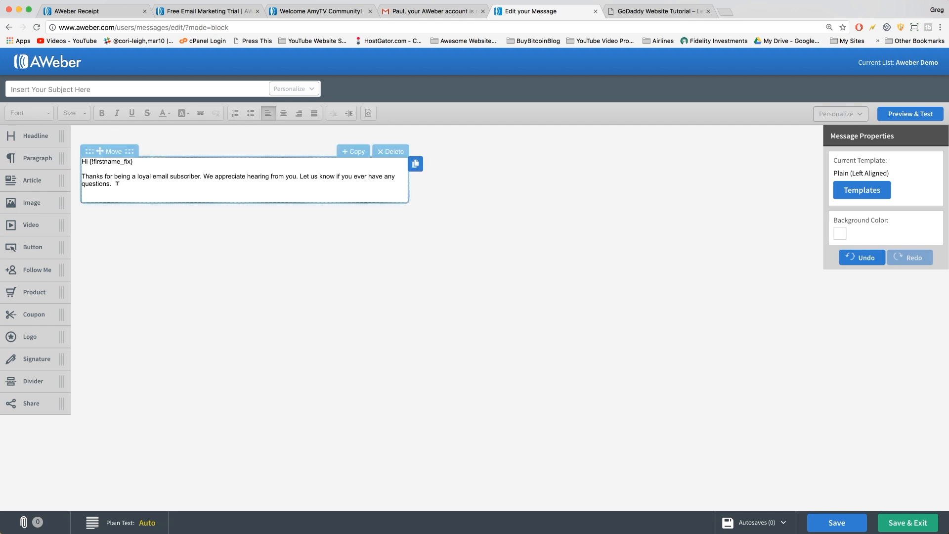
pyautogui.moveTo(111, 184); pyautogui.dragTo(82, 176)
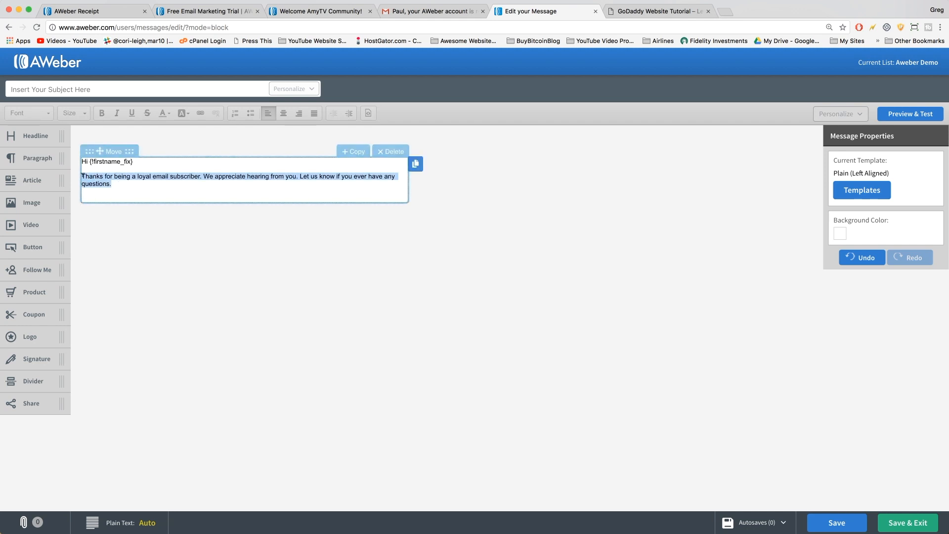
pyautogui.hotkey('ctrl', 'v')
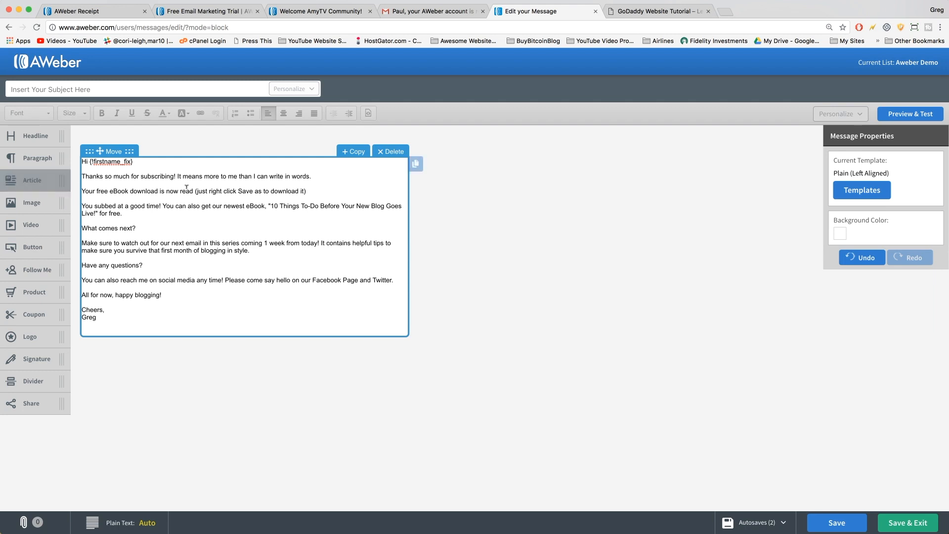
# Set the entire email body to size 15 and select the greeting's first-name tag.
pyautogui.click(138, 192)
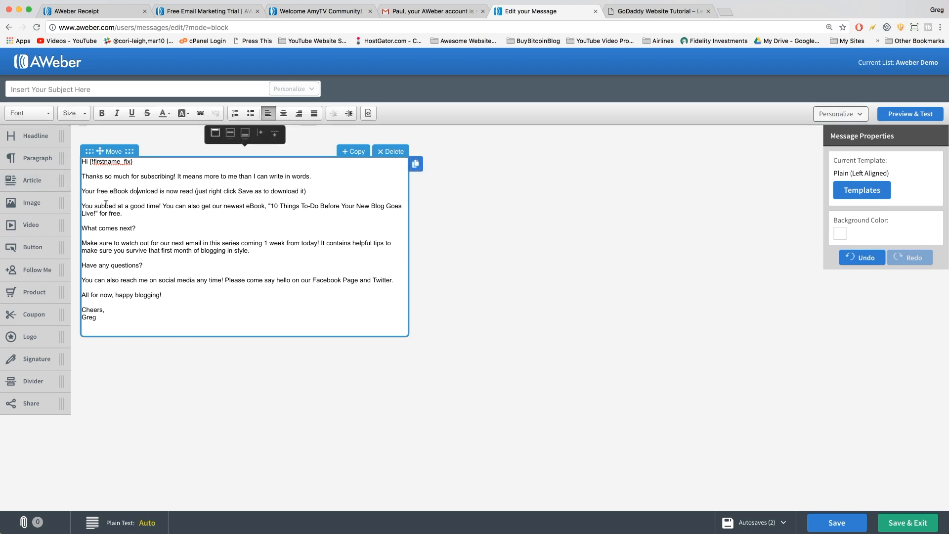
pyautogui.moveTo(106, 312); pyautogui.dragTo(69, 133)
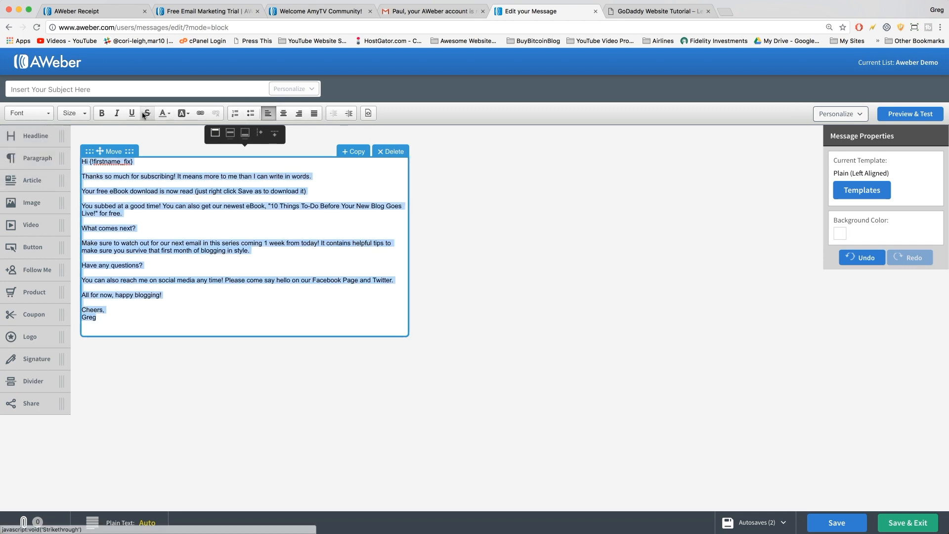
pyautogui.click(72, 113)
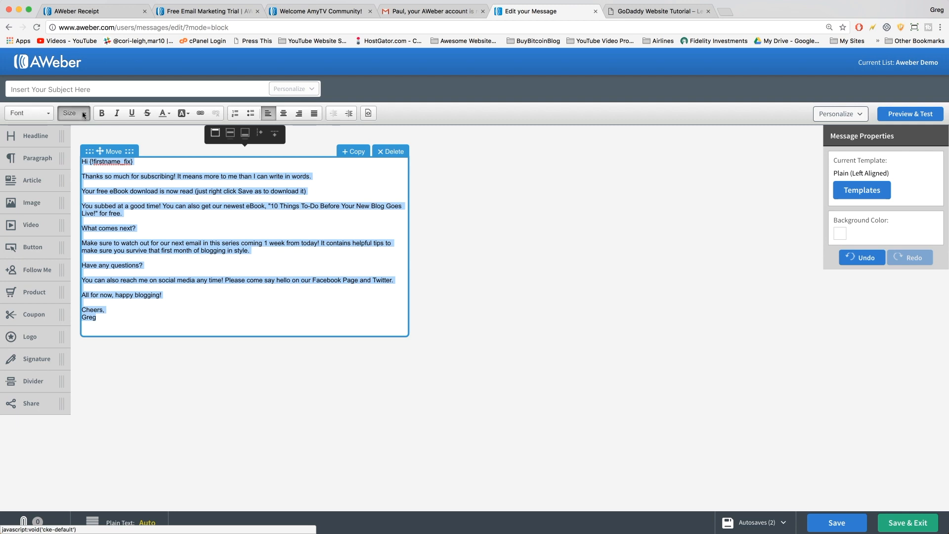
pyautogui.scroll(-2, 83, 194)
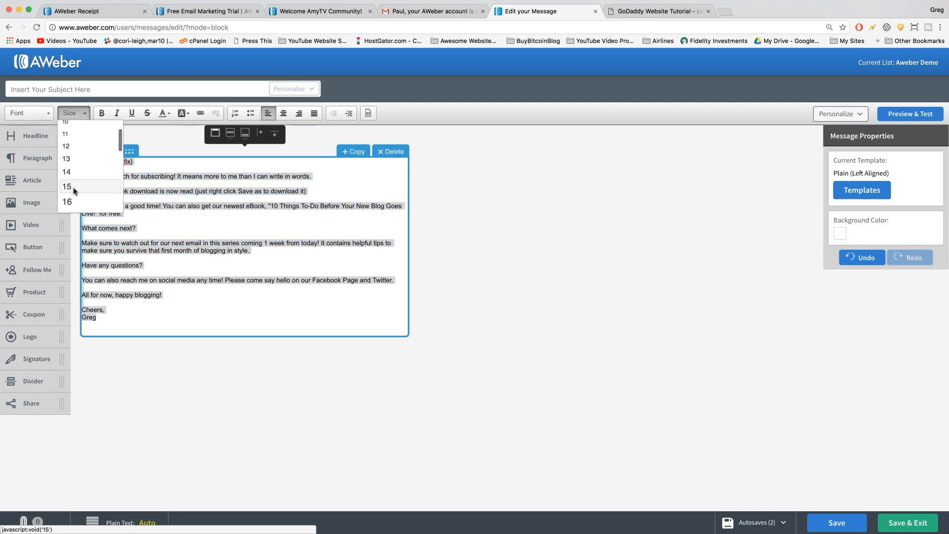
pyautogui.click(74, 192)
pyautogui.click(153, 265)
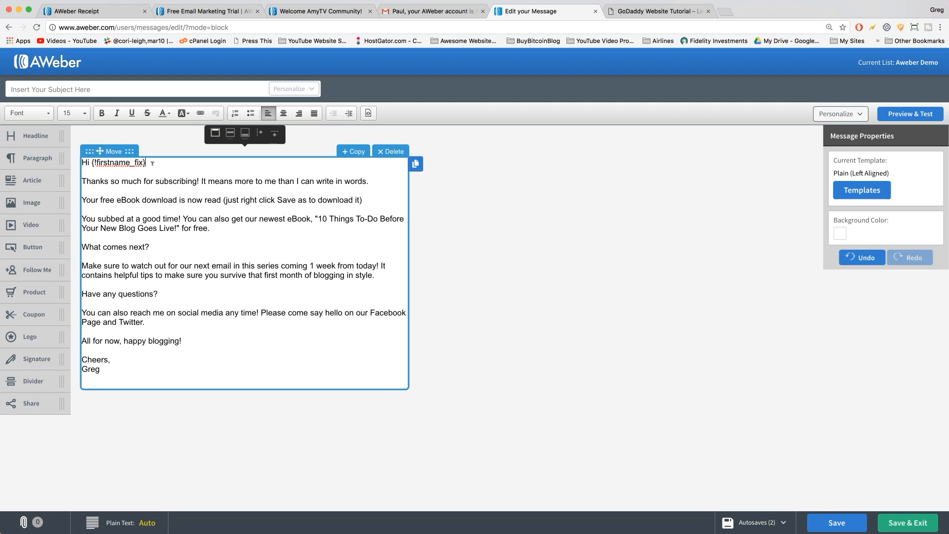
pyautogui.moveTo(148, 163); pyautogui.dragTo(93, 162)
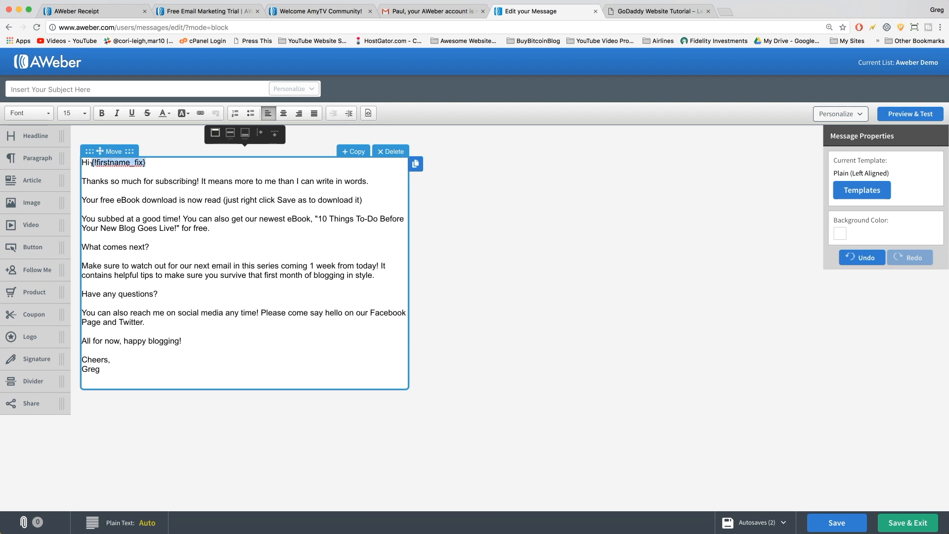
# Insert the subscriber's First Name field after 'Hi' and after 'What comes next'.
pyautogui.press('BackSpace')
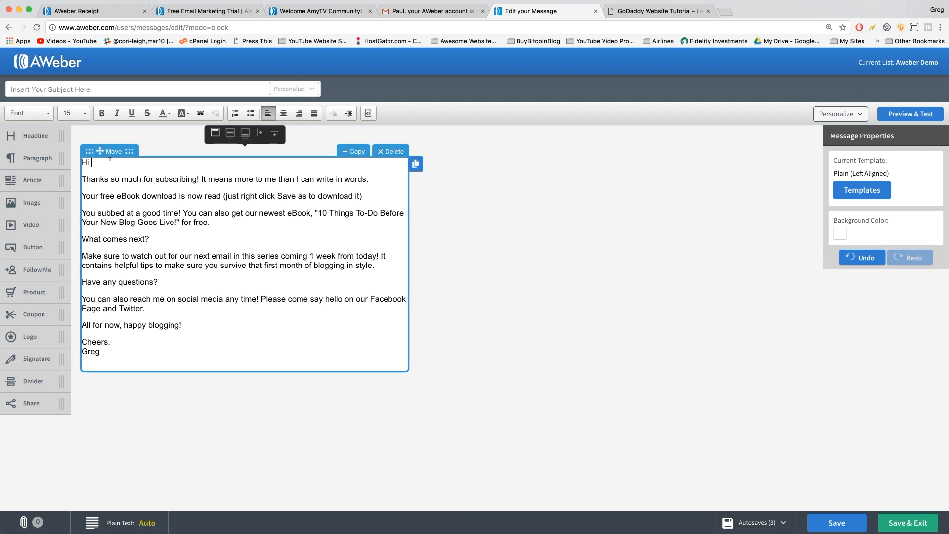
pyautogui.click(834, 115)
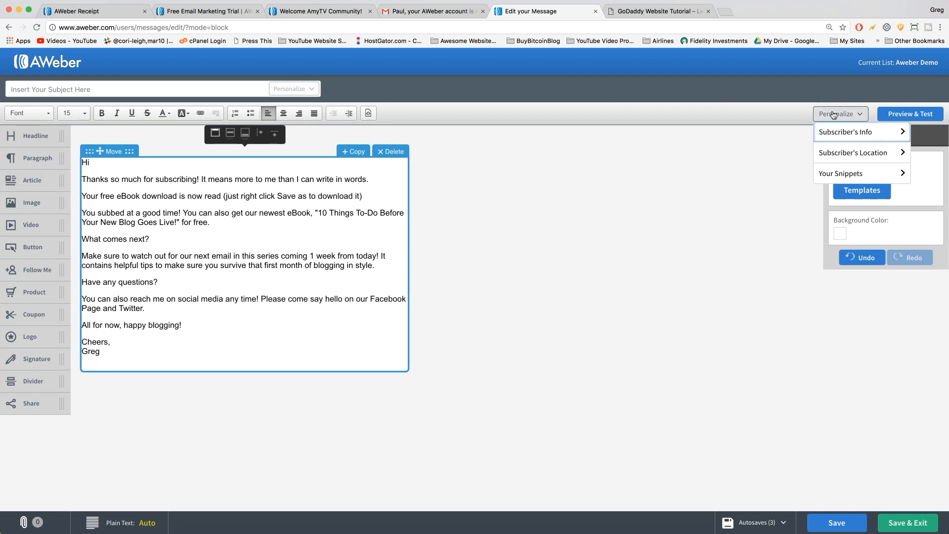
pyautogui.click(837, 132)
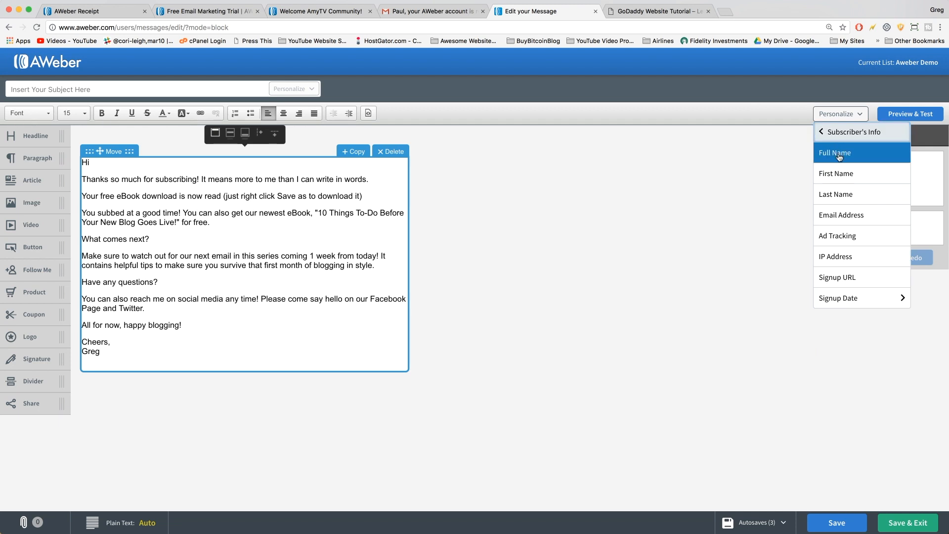
pyautogui.click(840, 173)
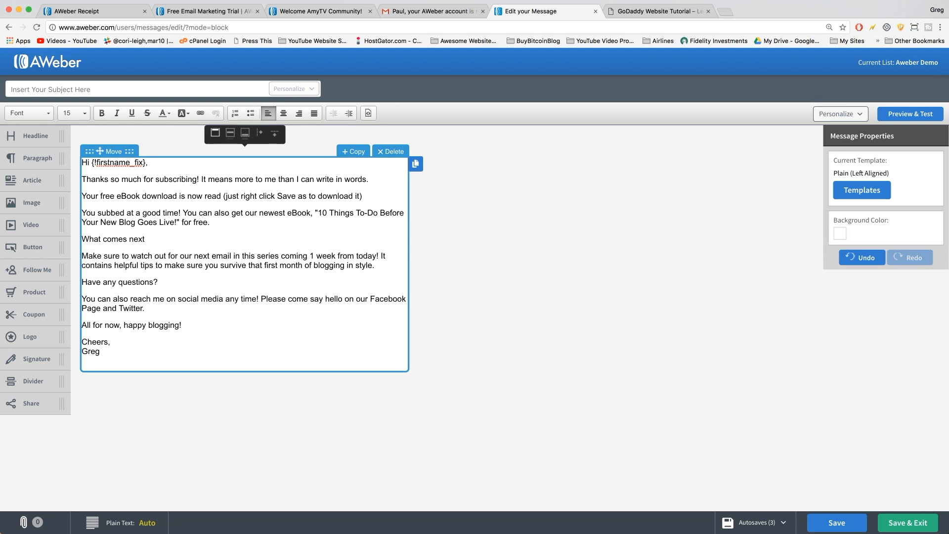
pyautogui.click(847, 114)
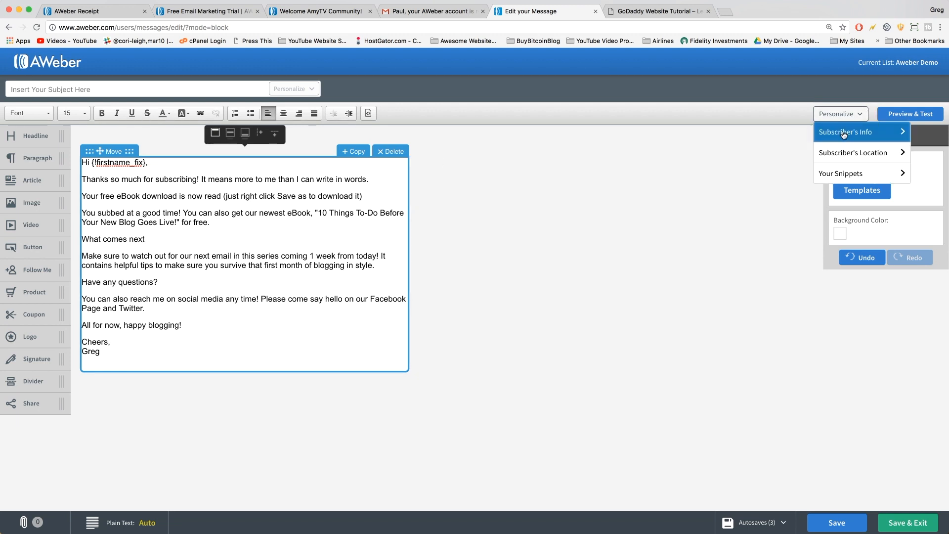
pyautogui.click(844, 133)
pyautogui.click(846, 172)
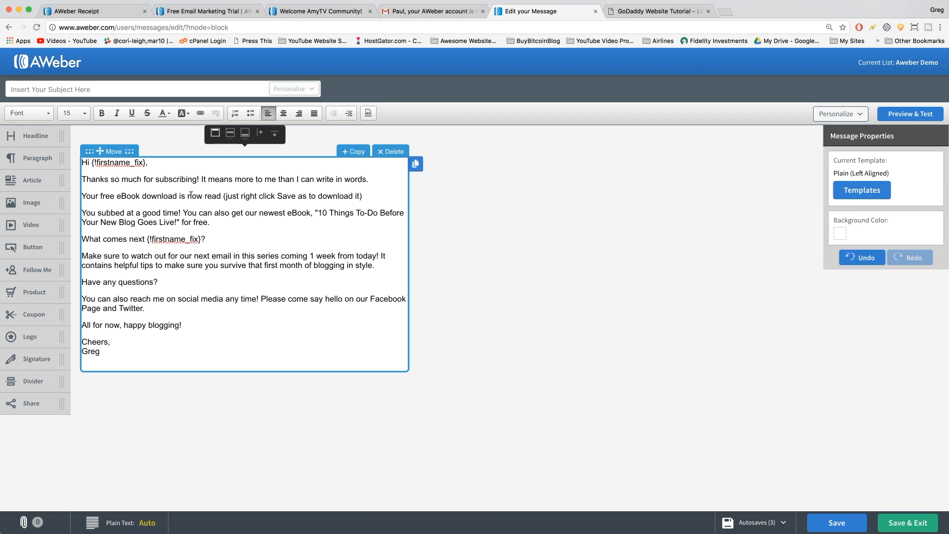
# Make the 'What comes next' line size 20, bold and italic.
pyautogui.moveTo(216, 232); pyautogui.dragTo(79, 238)
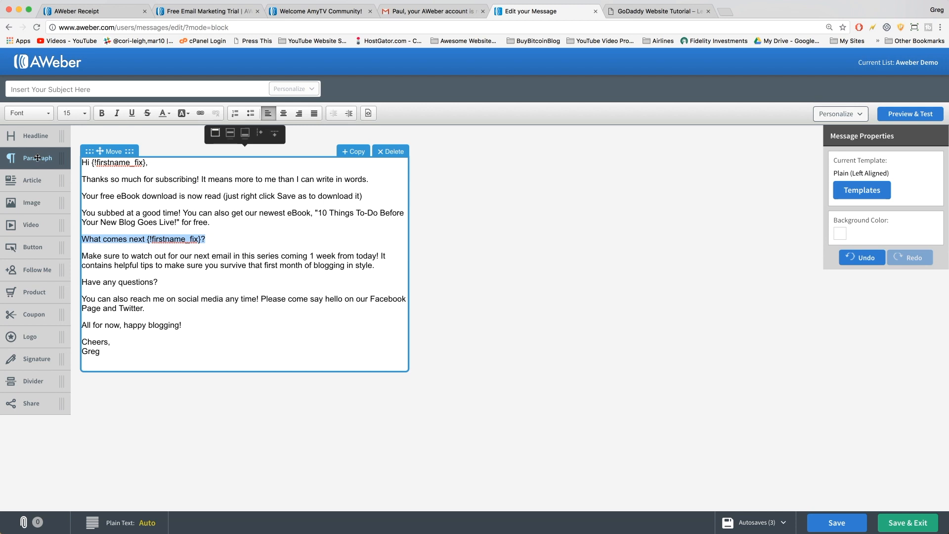
pyautogui.click(78, 116)
pyautogui.scroll(-3, 82, 183)
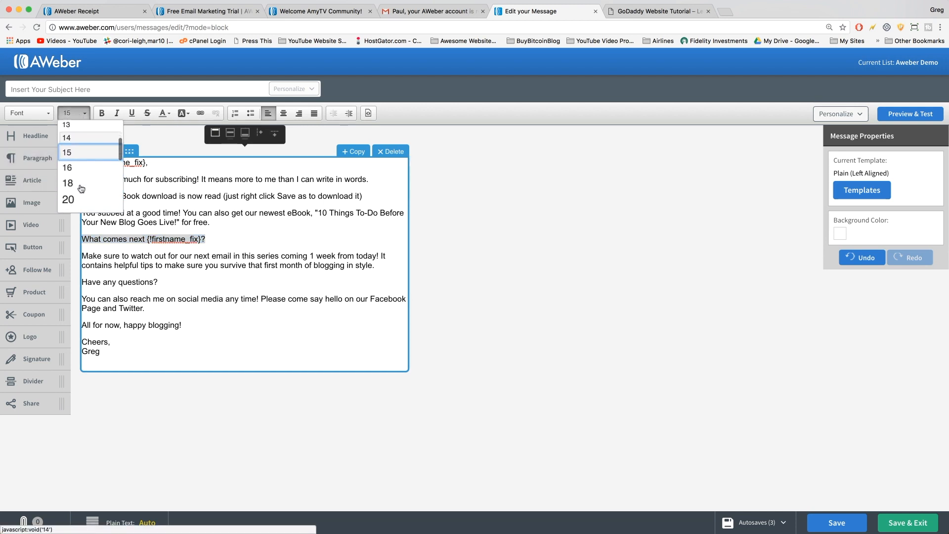
pyautogui.click(73, 199)
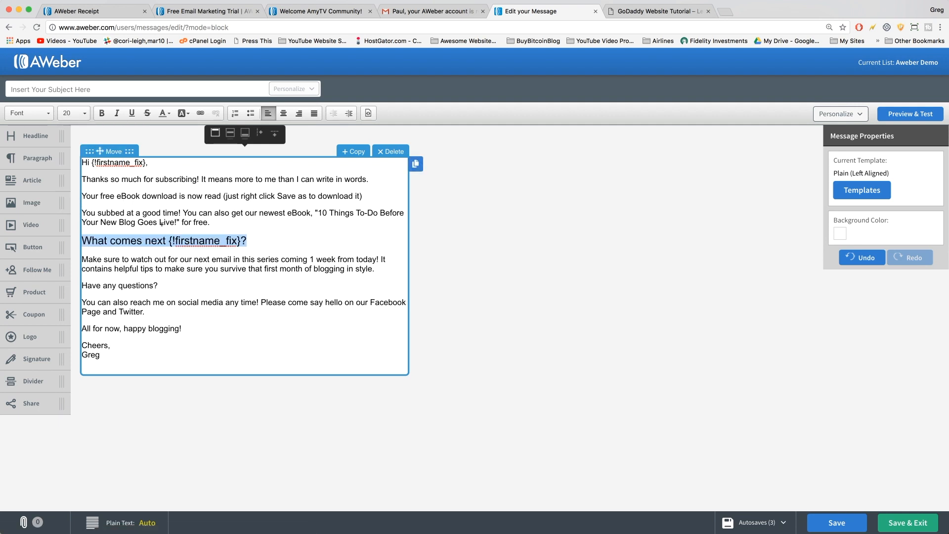
pyautogui.click(101, 113)
pyautogui.click(117, 113)
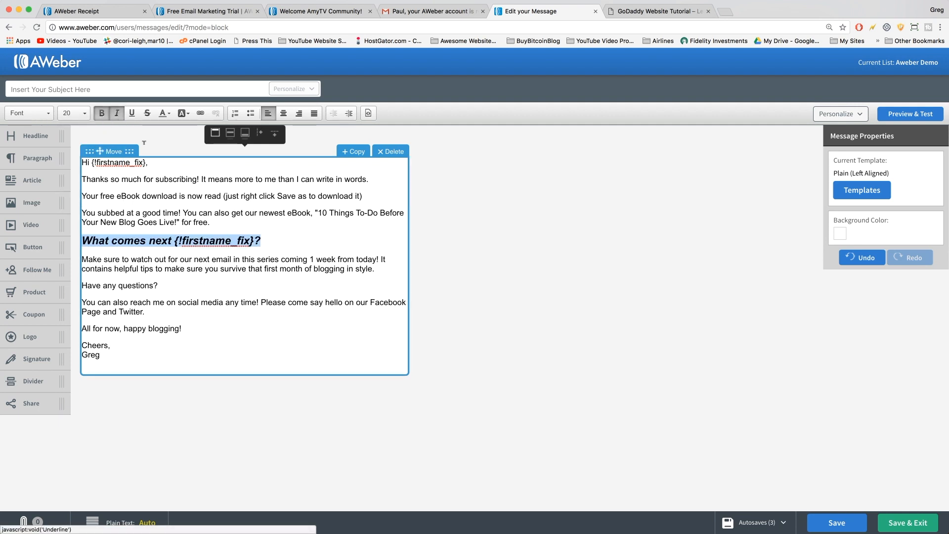
pyautogui.click(217, 263)
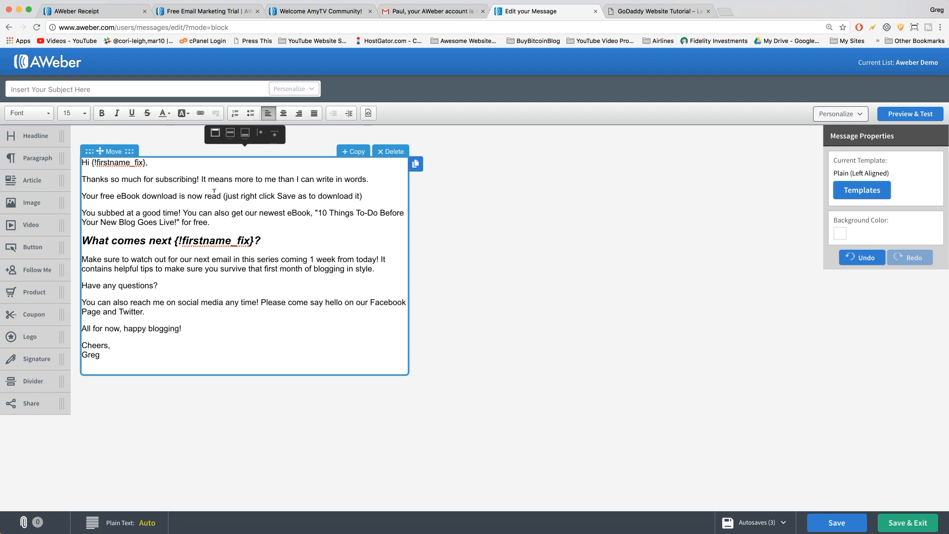
# Try linking 'free eBook download is now read', then select the eBook PDF's URL in WordPress.
pyautogui.moveTo(221, 196); pyautogui.dragTo(102, 196)
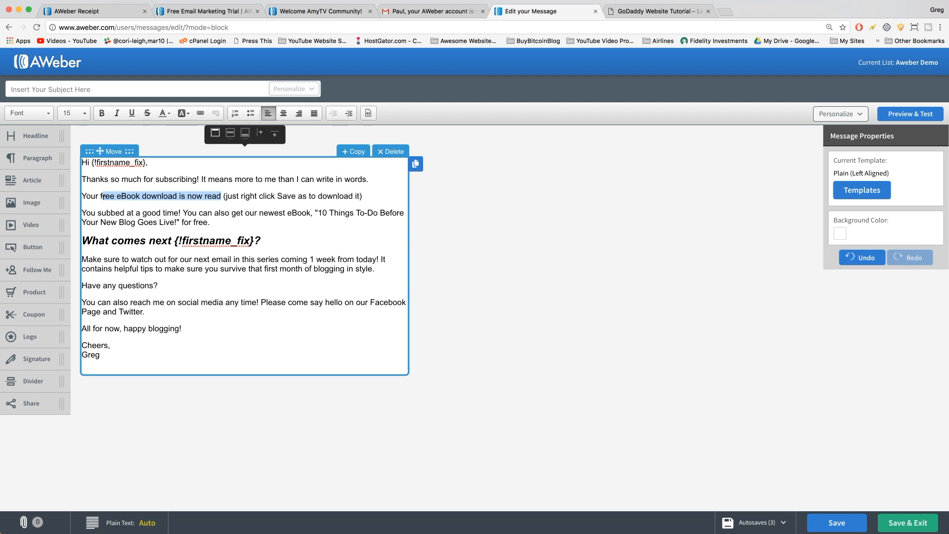
pyautogui.click(199, 115)
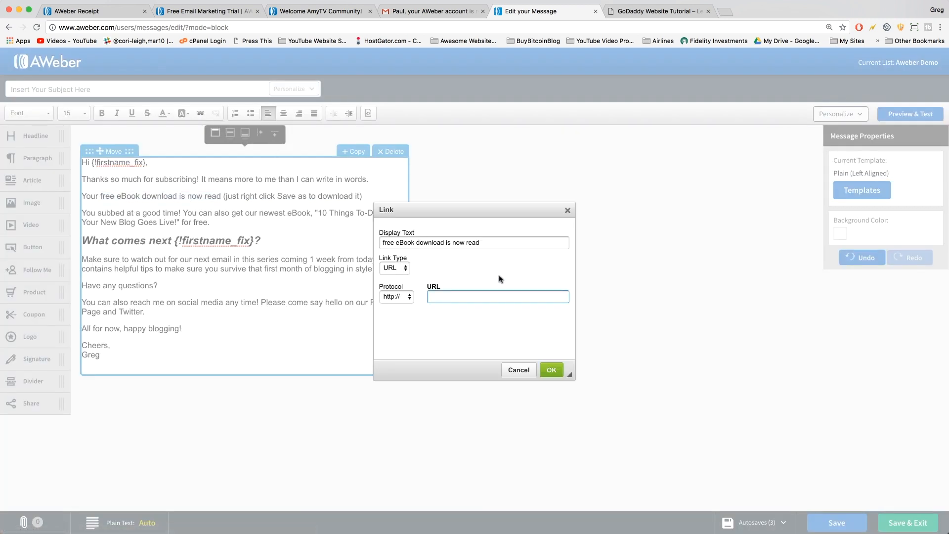
pyautogui.click(568, 210)
pyautogui.click(248, 197)
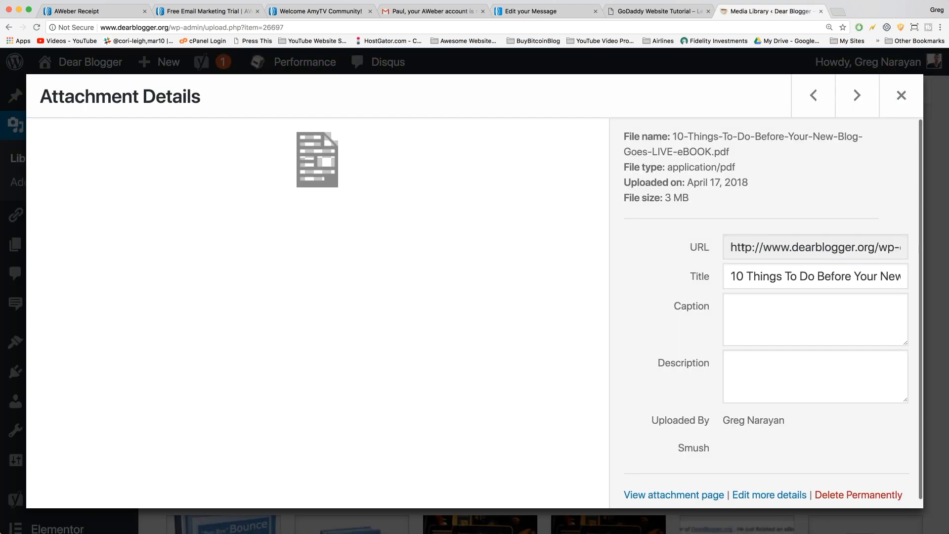
pyautogui.click(737, 247)
pyautogui.moveTo(732, 245); pyautogui.dragTo(903, 244)
# Copy the 10 Things eBook PDF's file URL and click back into AWeber's email text block.
pyautogui.click(828, 251)
pyautogui.doubleClick(804, 247)
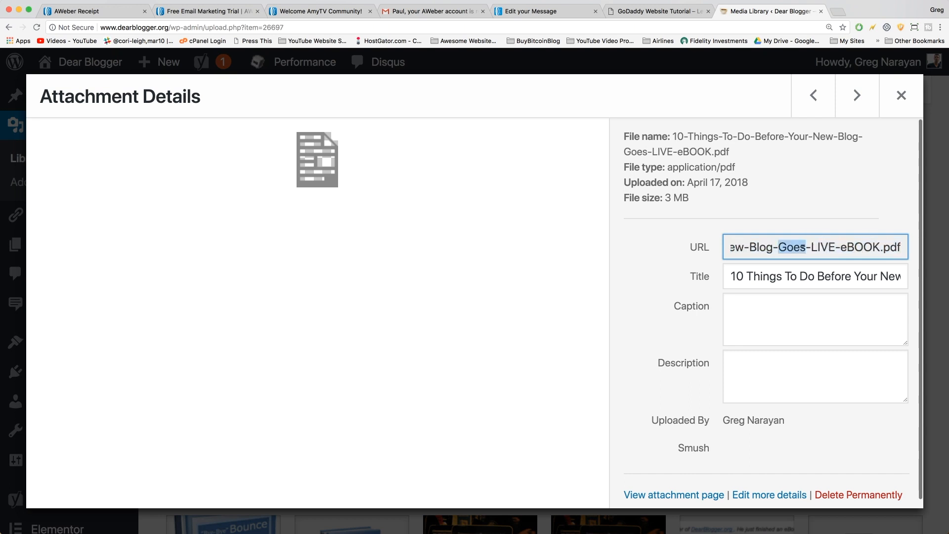
pyautogui.tripleClick(804, 247)
pyautogui.rightClick(805, 247)
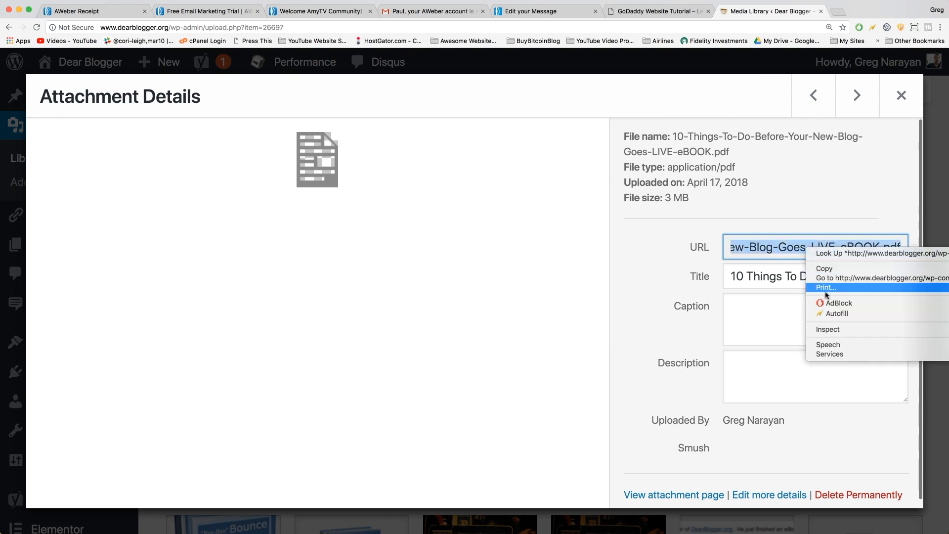
pyautogui.click(832, 269)
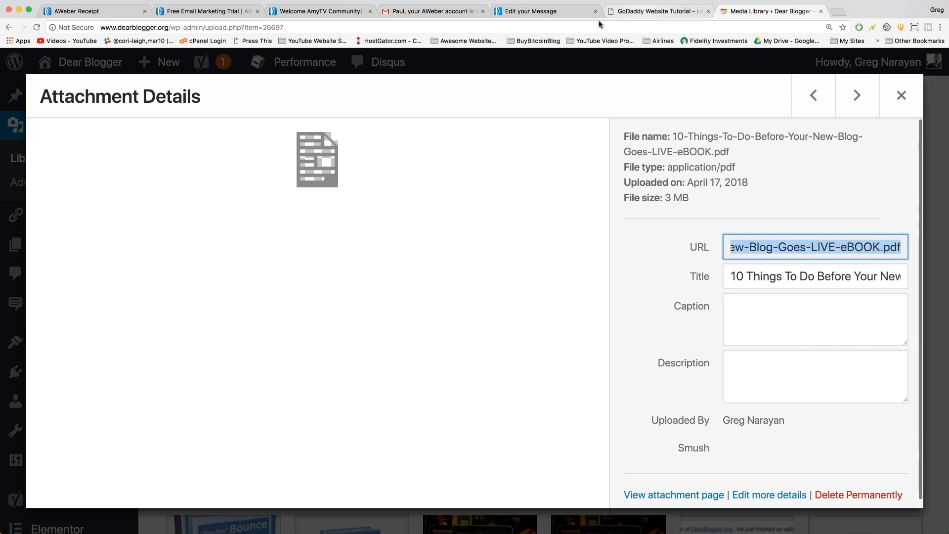
pyautogui.click(531, 11)
pyautogui.click(185, 188)
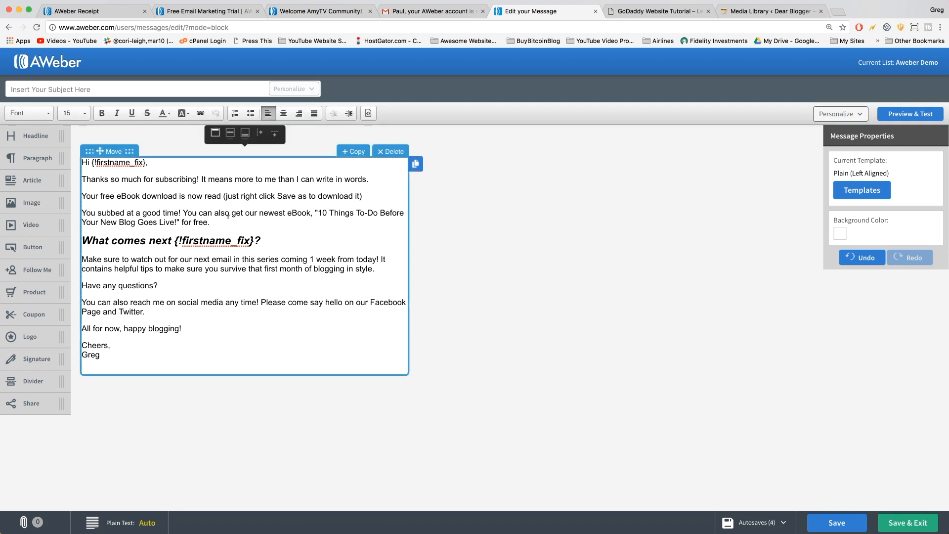
pyautogui.moveTo(319, 214); pyautogui.dragTo(176, 221)
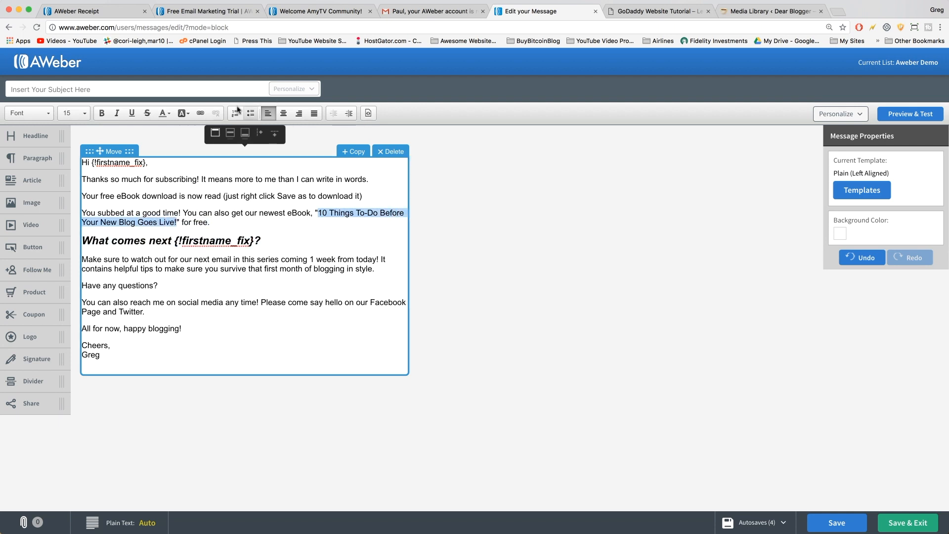
pyautogui.click(200, 114)
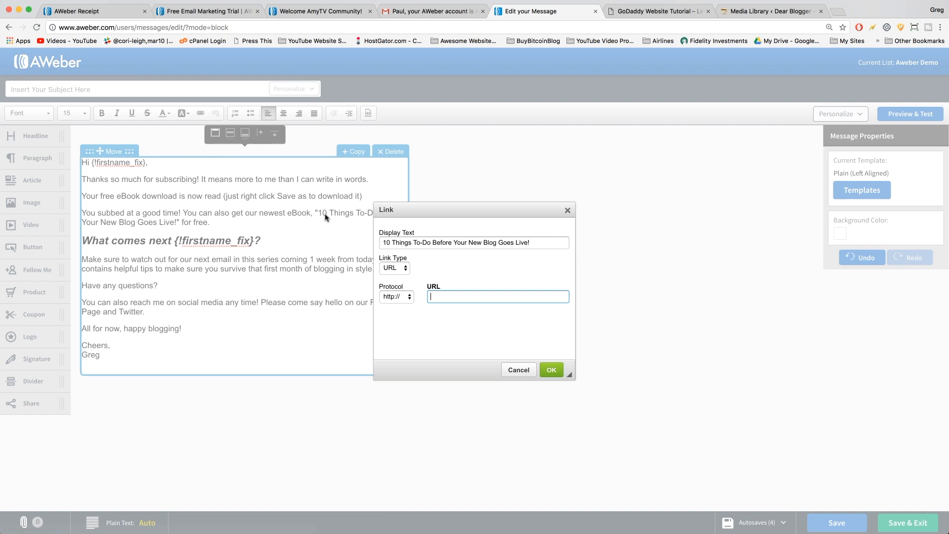
pyautogui.rightClick(463, 305)
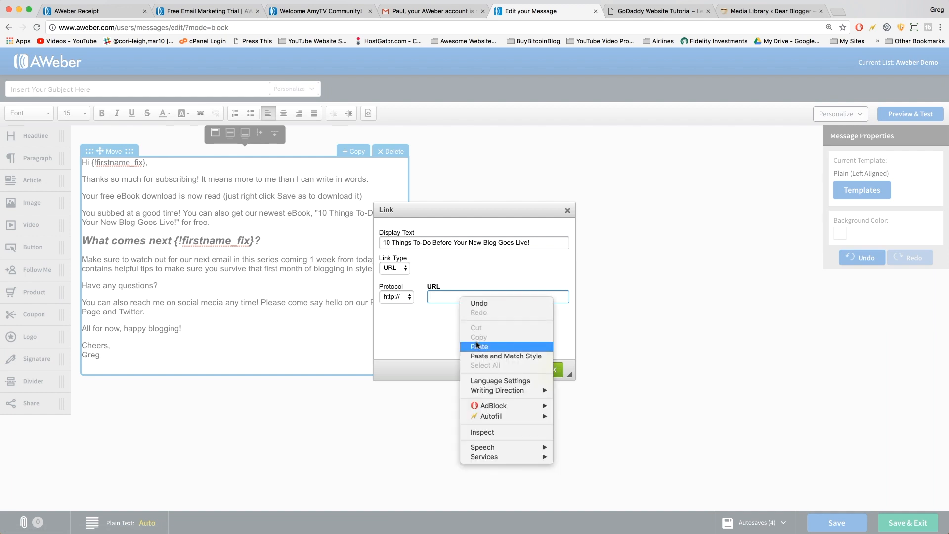
pyautogui.click(477, 341)
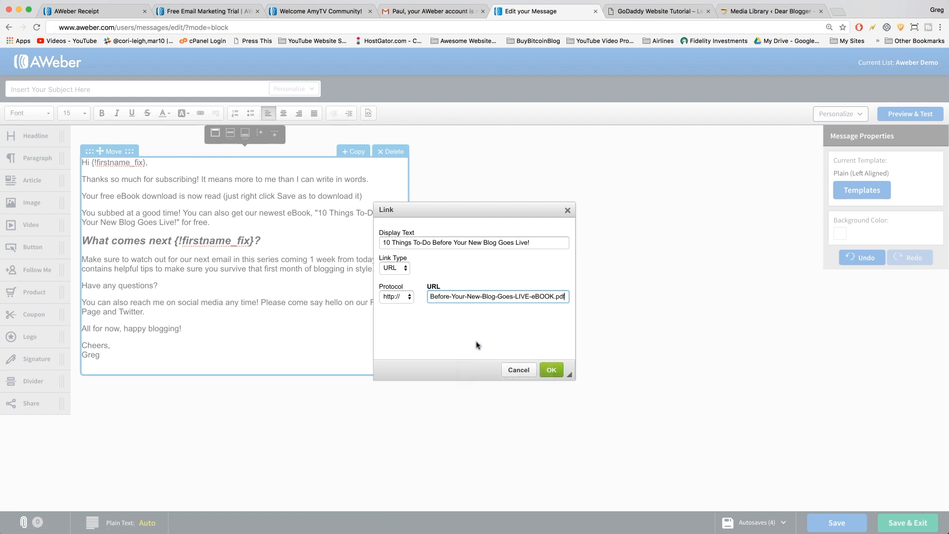
pyautogui.click(395, 295)
pyautogui.click(396, 298)
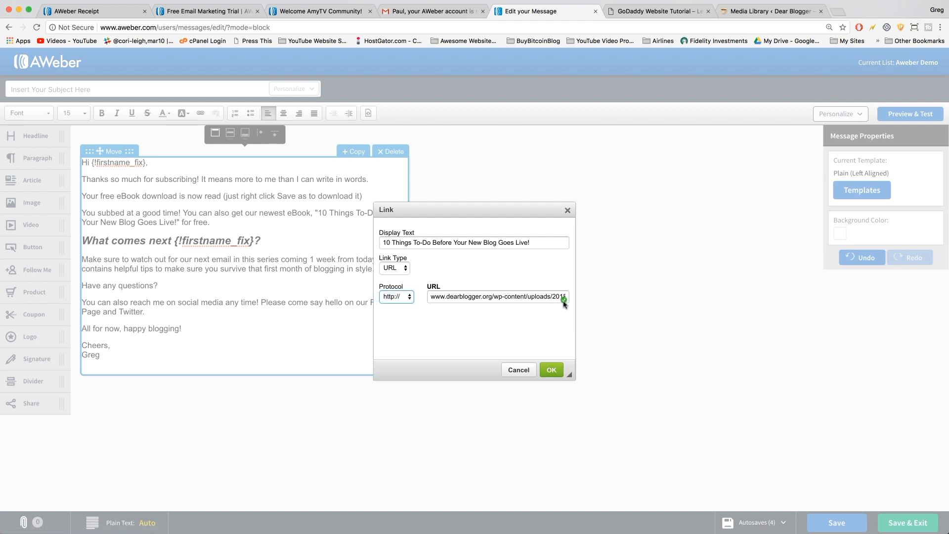
pyautogui.click(552, 370)
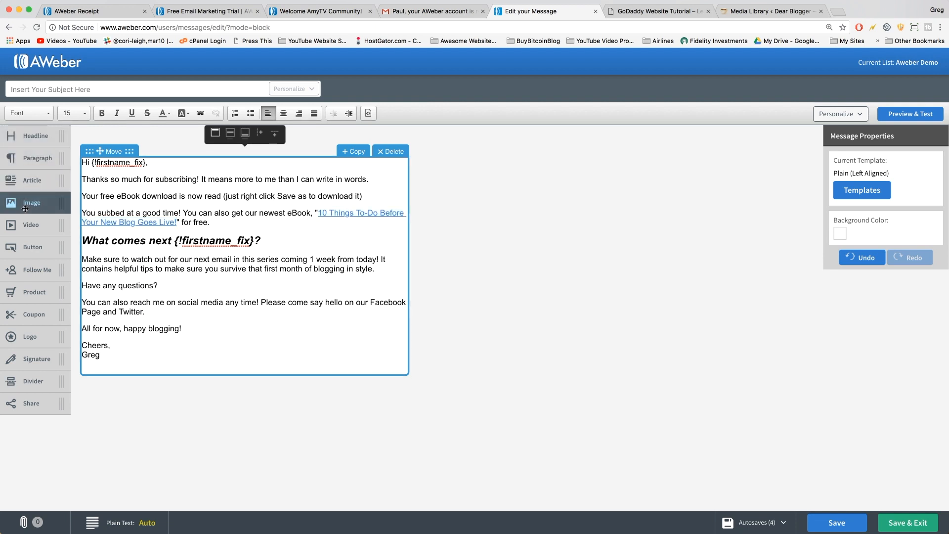
# Drag an Image block to the top of the email, then go to the WordPress Media Library.
pyautogui.moveTo(24, 208); pyautogui.dragTo(114, 171)
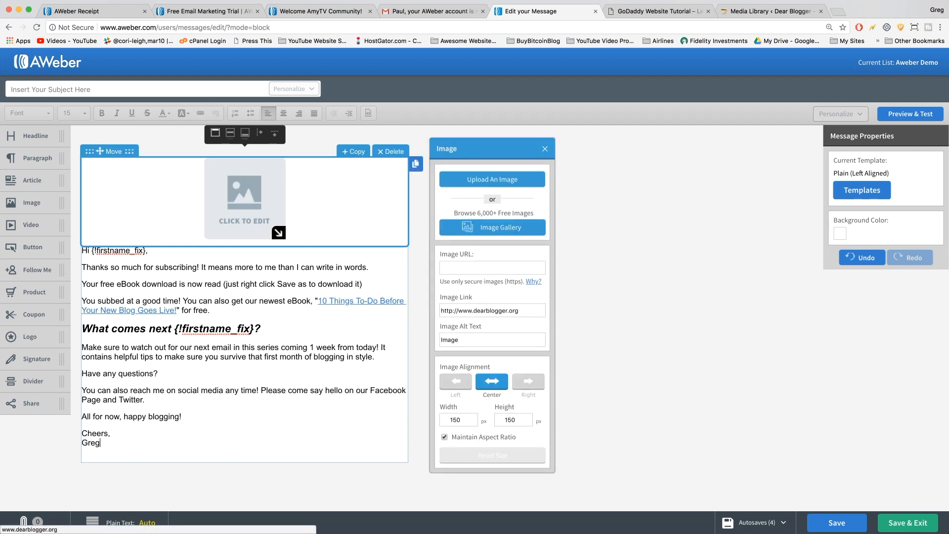
pyautogui.click(760, 14)
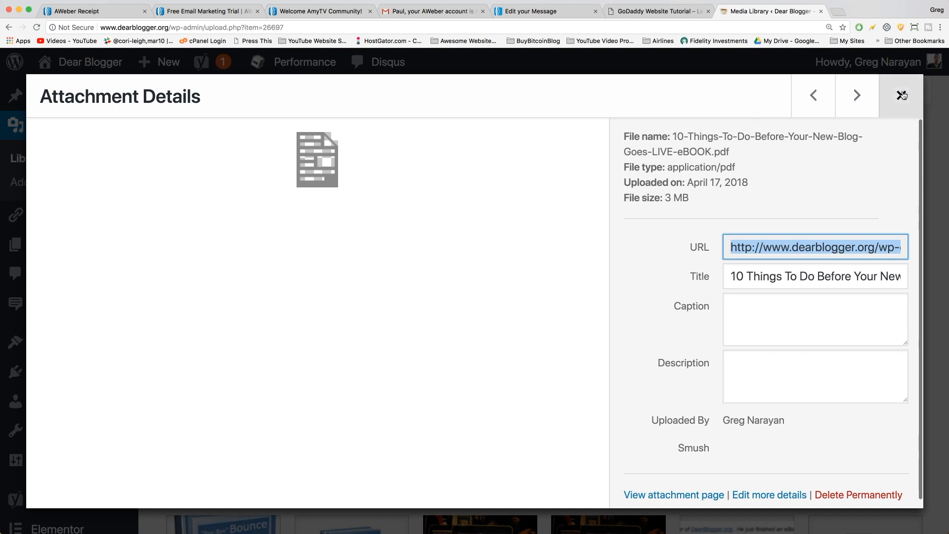
# Close the PDF details, visit the DearBlogger homepage, and save its logo image to disk.
pyautogui.click(902, 95)
pyautogui.scroll(3, 755, 115)
pyautogui.click(702, 150)
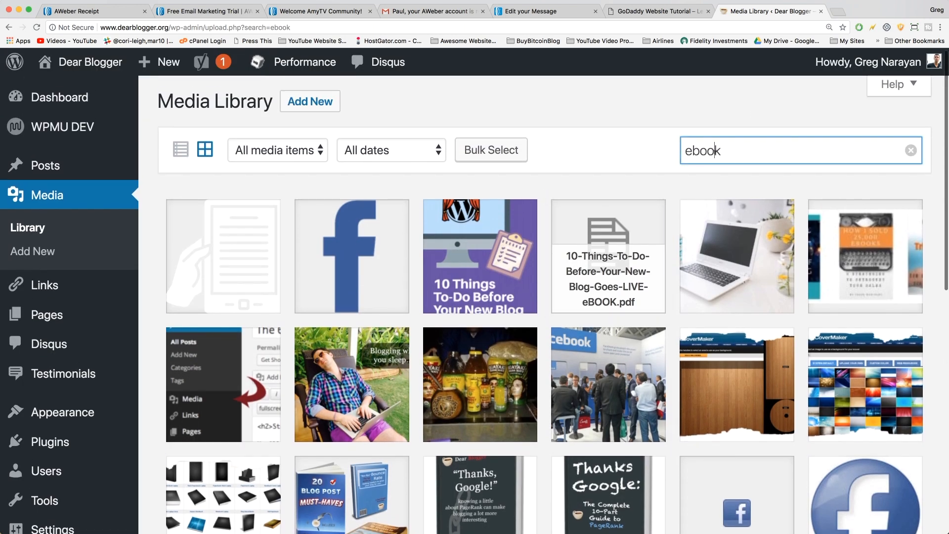
pyautogui.doubleClick(702, 150)
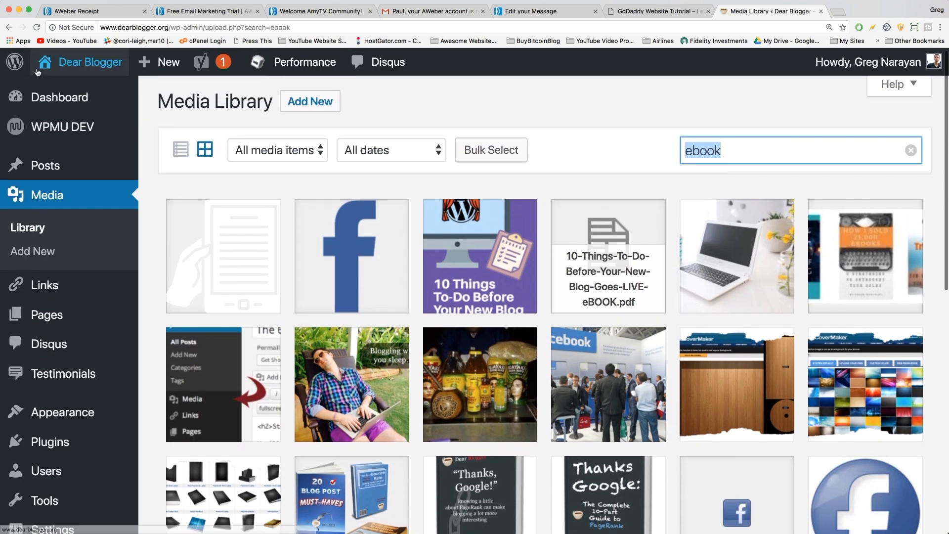
pyautogui.click(90, 62)
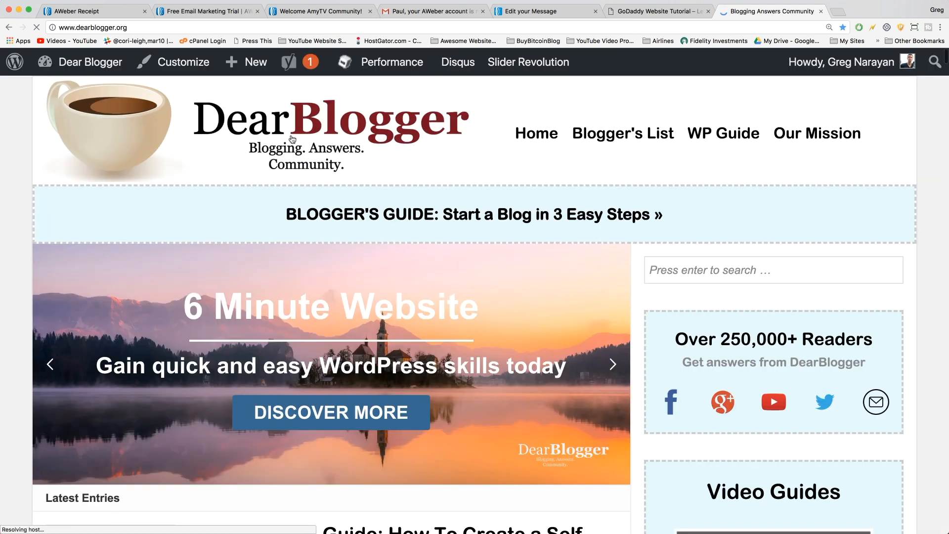
pyautogui.rightClick(277, 127)
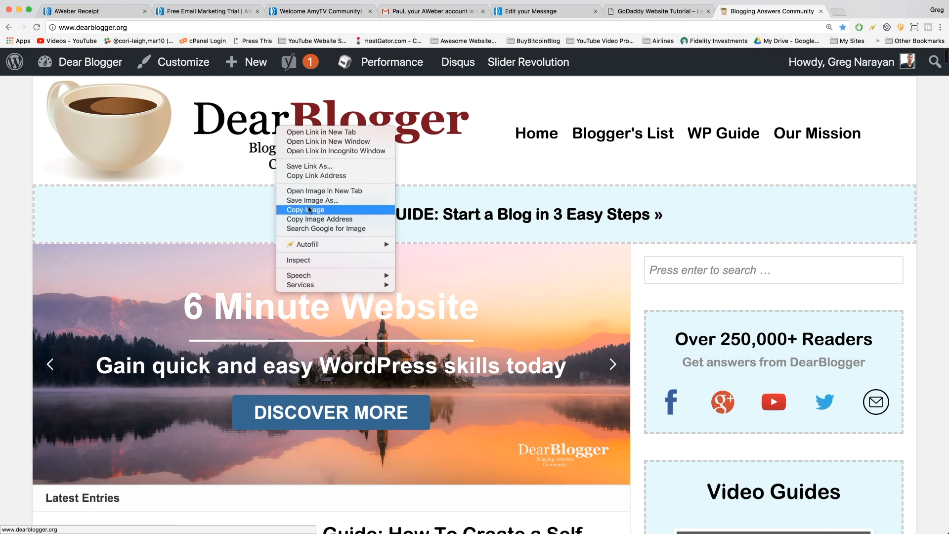
pyautogui.click(312, 200)
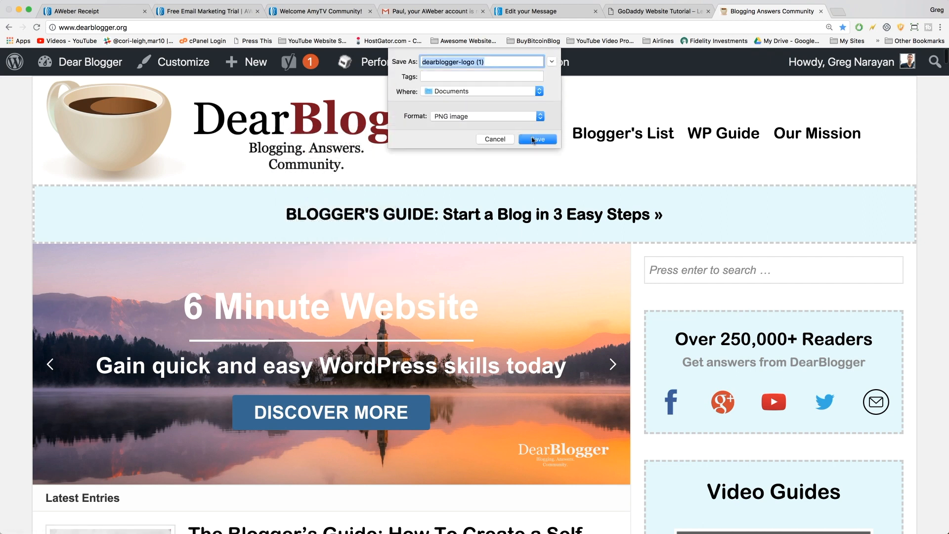
pyautogui.click(533, 140)
pyautogui.click(548, 11)
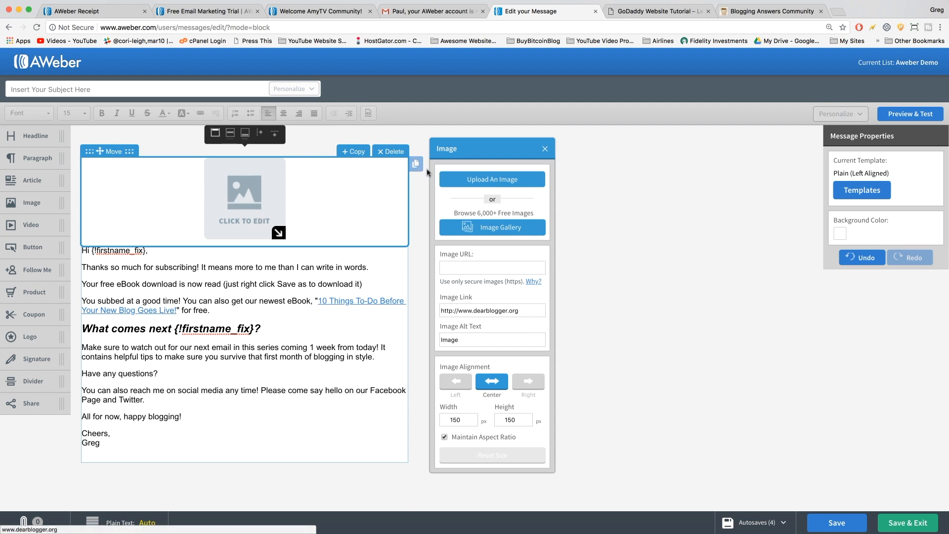
# Upload the saved DearBlogger logo from Downloads and shrink it to about 516×123 pixels.
pyautogui.click(482, 179)
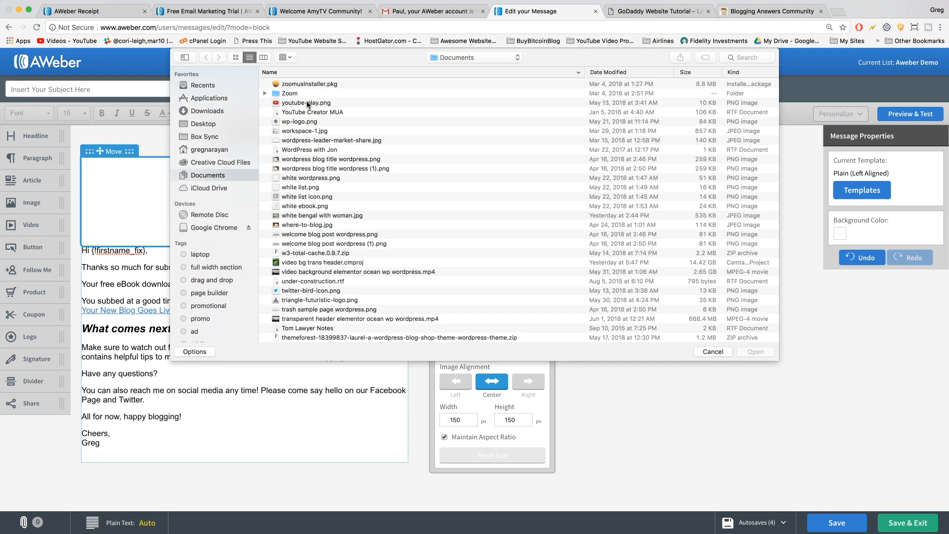
pyautogui.click(208, 111)
pyautogui.doubleClick(309, 84)
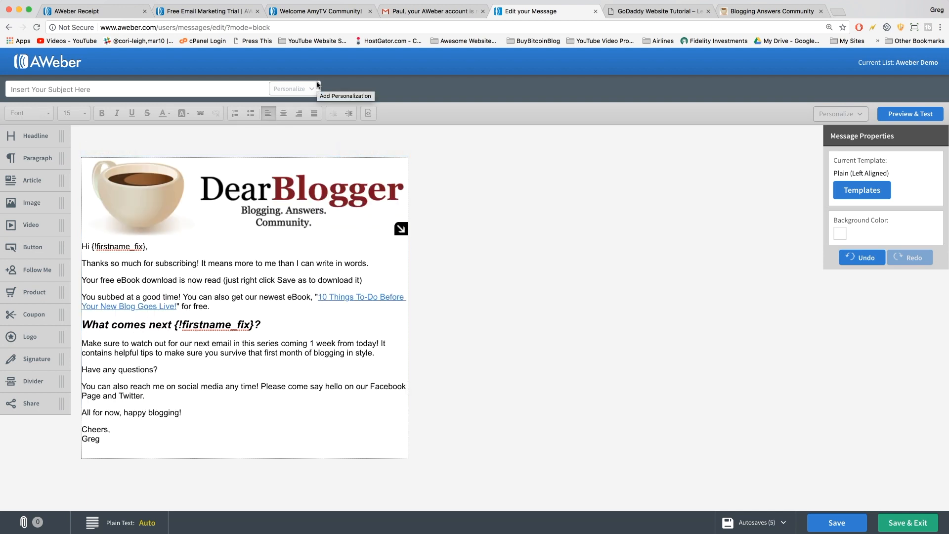
pyautogui.moveTo(400, 229); pyautogui.dragTo(362, 228)
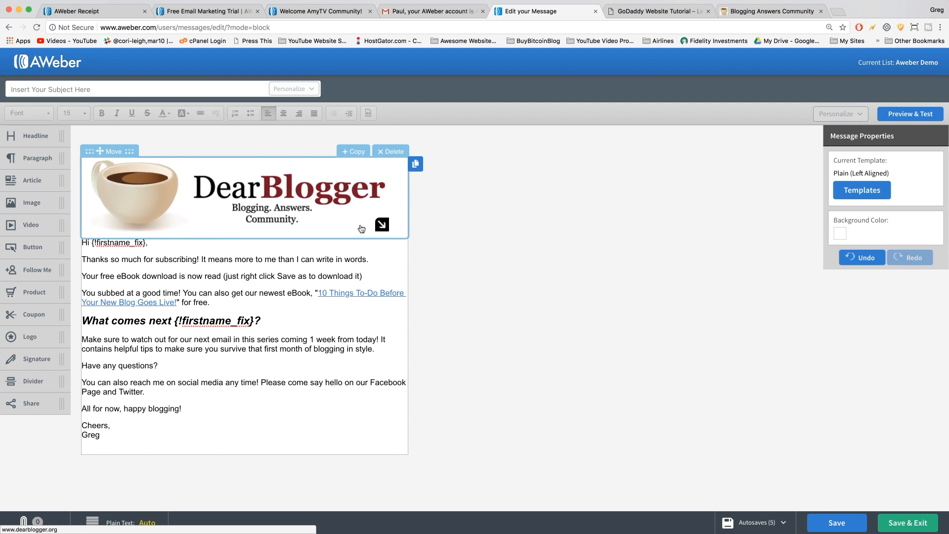
pyautogui.click(110, 414)
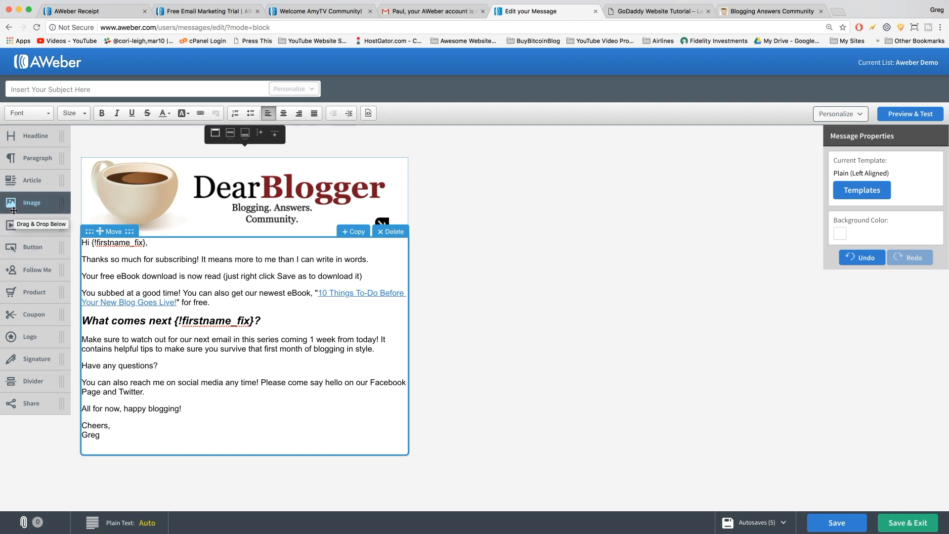
# Try and remove a Follow Me block, then link the word Facebook to a Facebook page.
pyautogui.moveTo(30, 269)
pyautogui.mouseDown()
pyautogui.moveTo(137, 409)
pyautogui.moveTo(125, 448)
pyautogui.mouseUp()
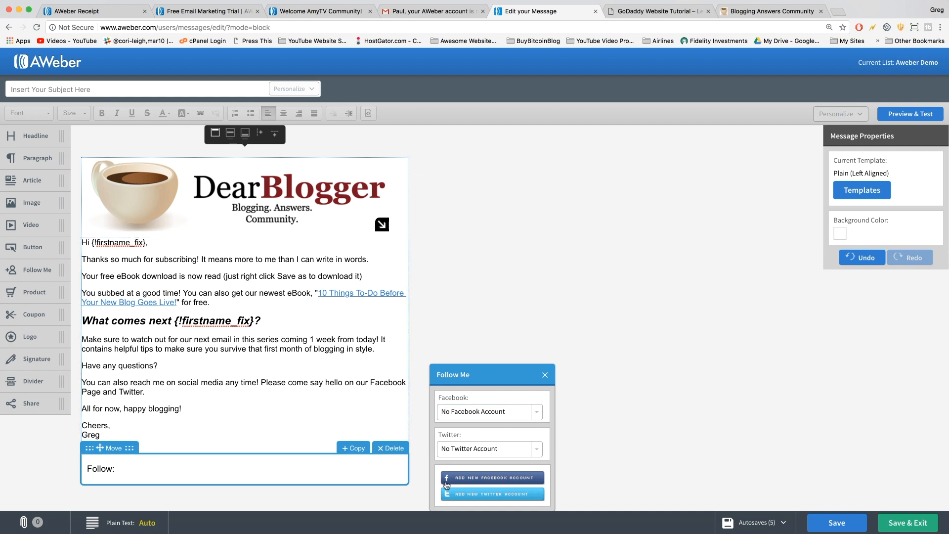
pyautogui.click(545, 375)
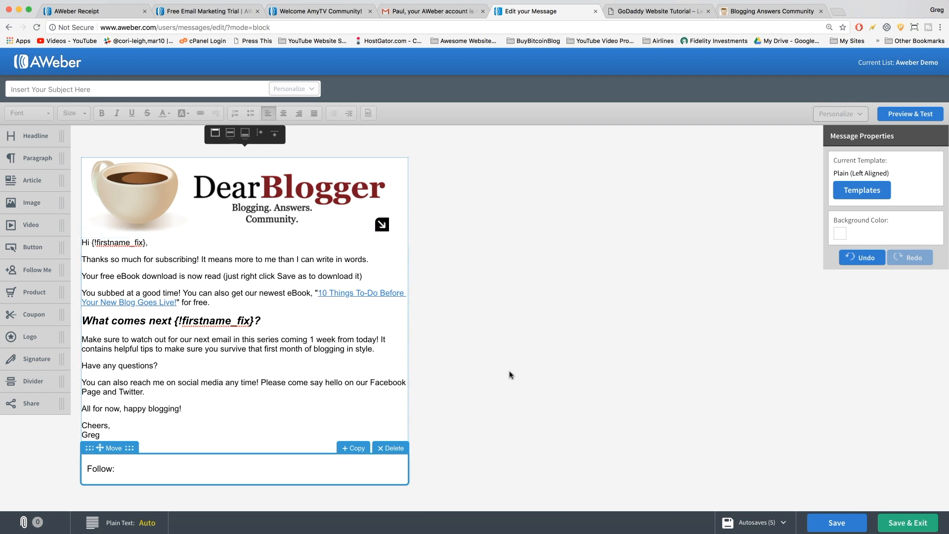
pyautogui.click(390, 448)
pyautogui.doubleClick(382, 383)
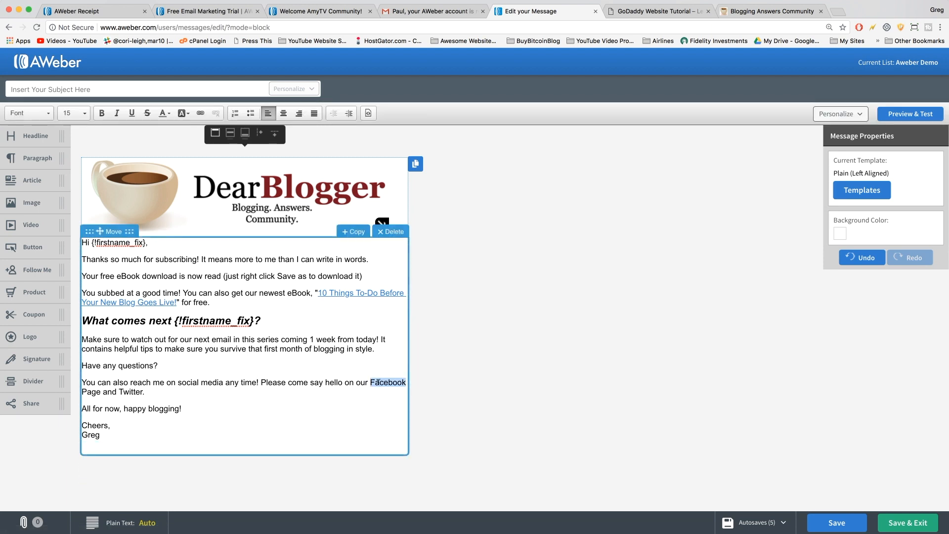
pyautogui.click(200, 113)
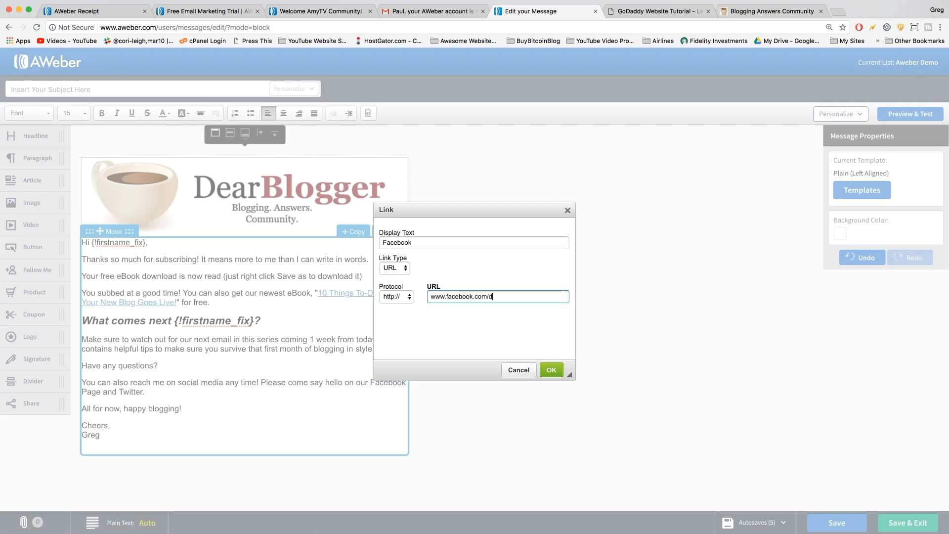
pyautogui.press('Return')
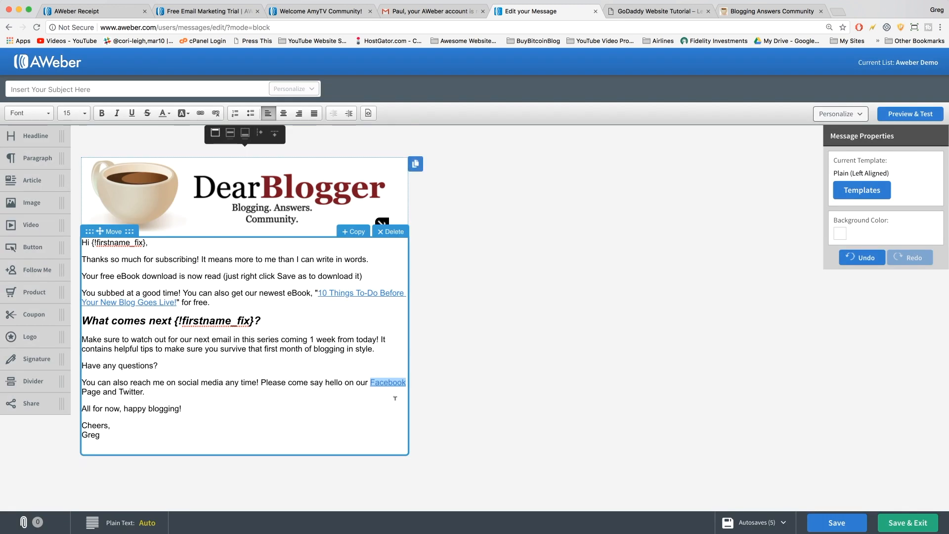
# Make the closing line 'All for now, happy blogging!' bold and italic.
pyautogui.doubleClick(131, 392)
pyautogui.moveTo(182, 408); pyautogui.dragTo(78, 414)
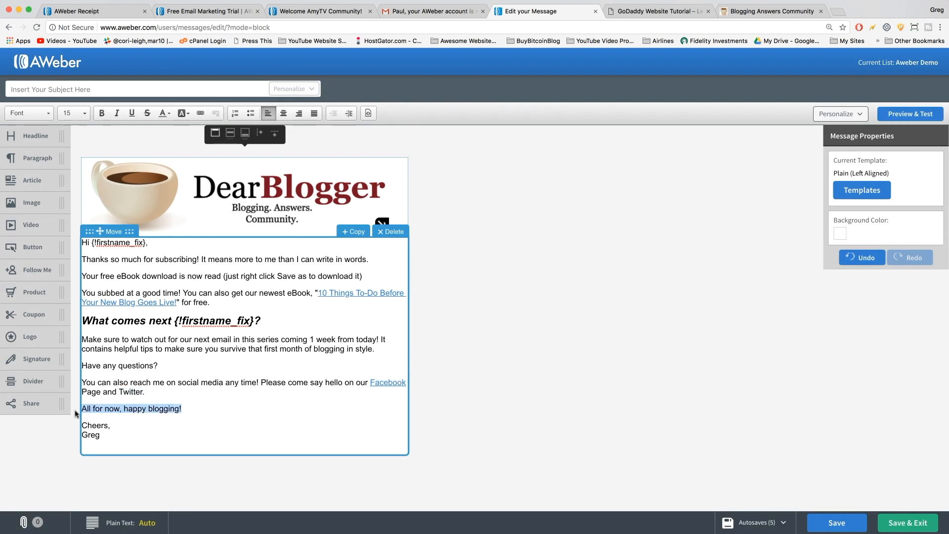
pyautogui.click(101, 113)
pyautogui.click(117, 113)
pyautogui.click(563, 419)
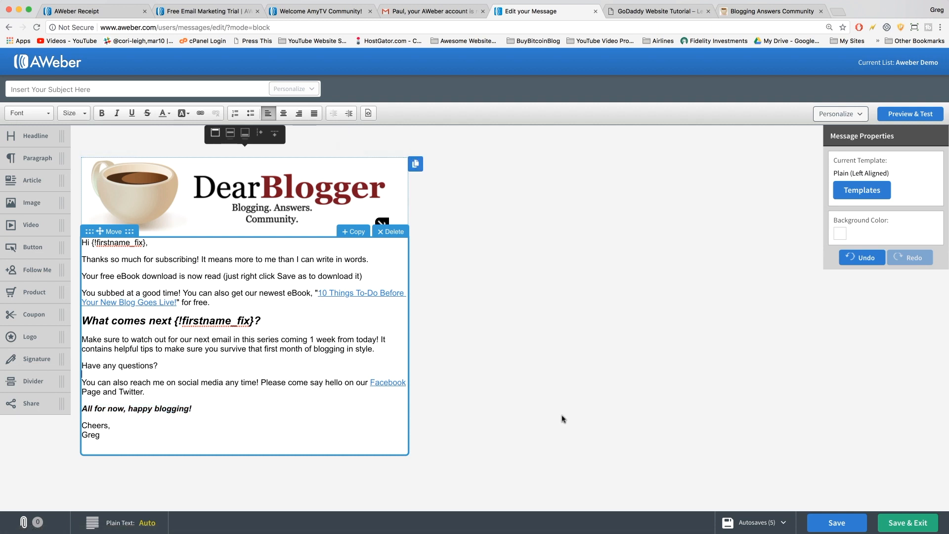
# Give the email the subject 'Welcome and eBook Download', save it and return to the messages list.
pyautogui.click(830, 528)
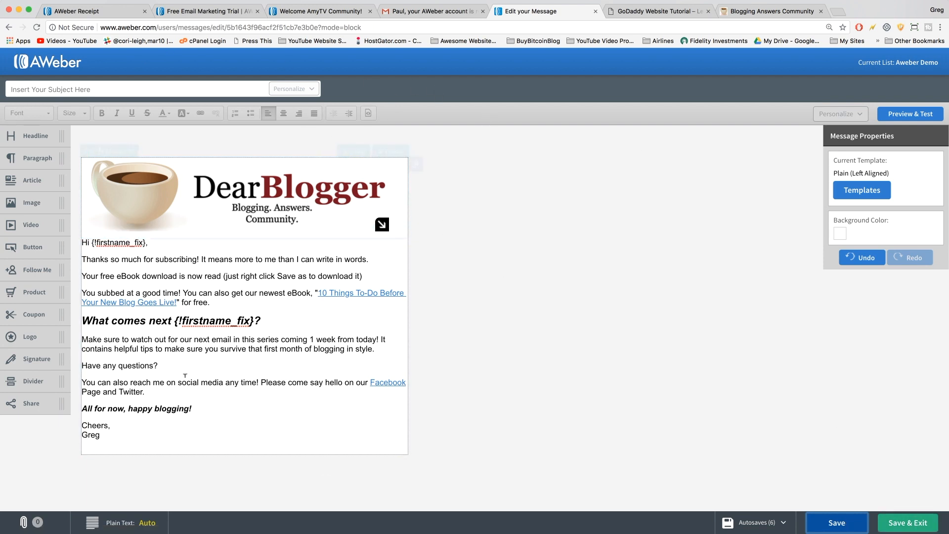
pyautogui.click(909, 523)
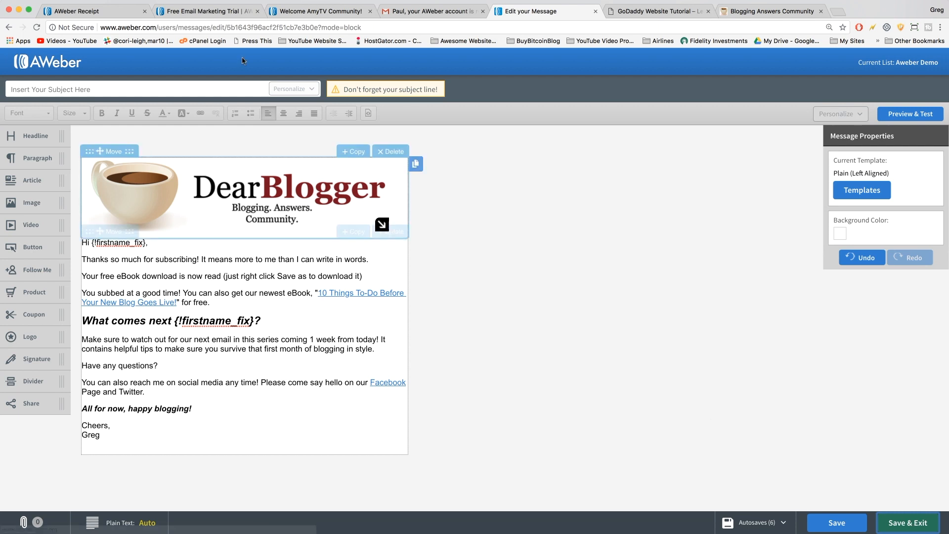
pyautogui.click(179, 87)
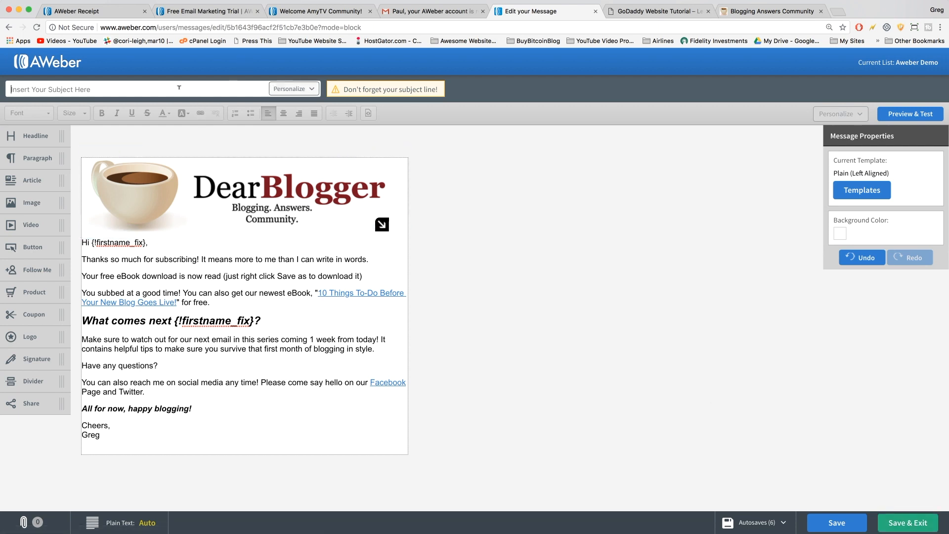
pyautogui.write('Welcome and eBook Download')
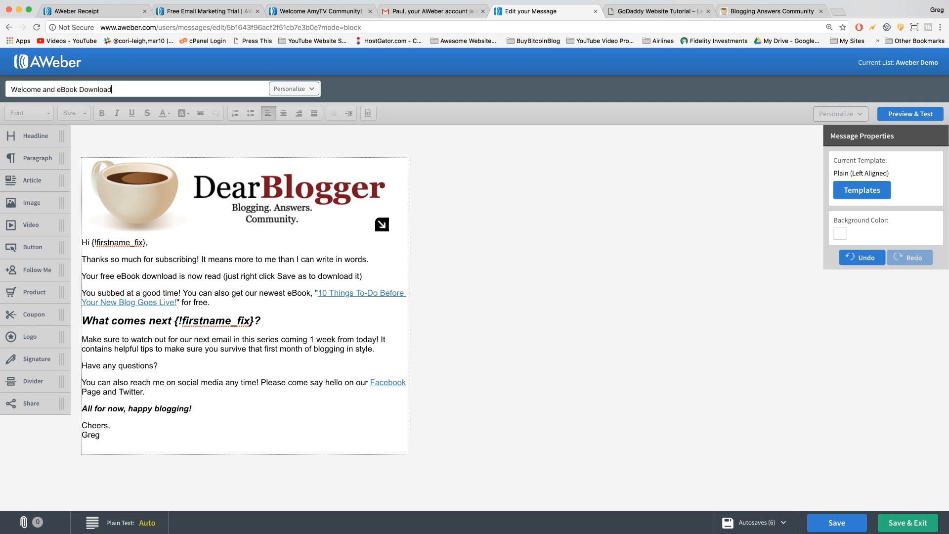
pyautogui.click(496, 278)
pyautogui.click(904, 522)
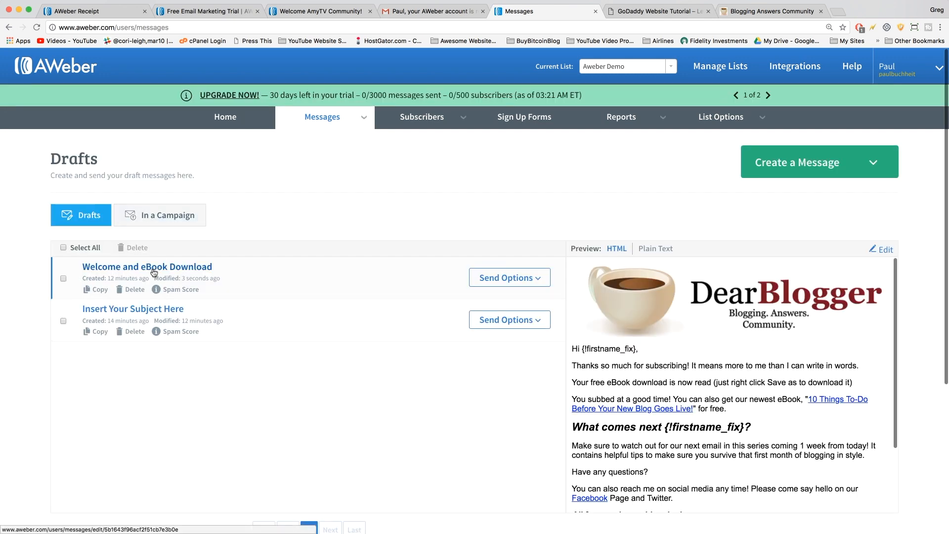
# Delete the leftover 'Insert Your Subject Here' draft, keeping only the welcome draft.
pyautogui.click(132, 331)
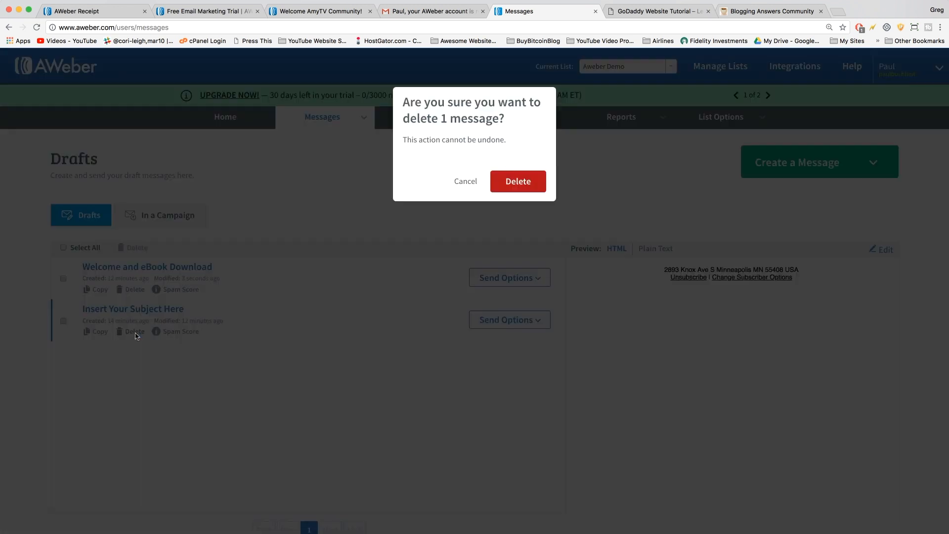
pyautogui.click(520, 186)
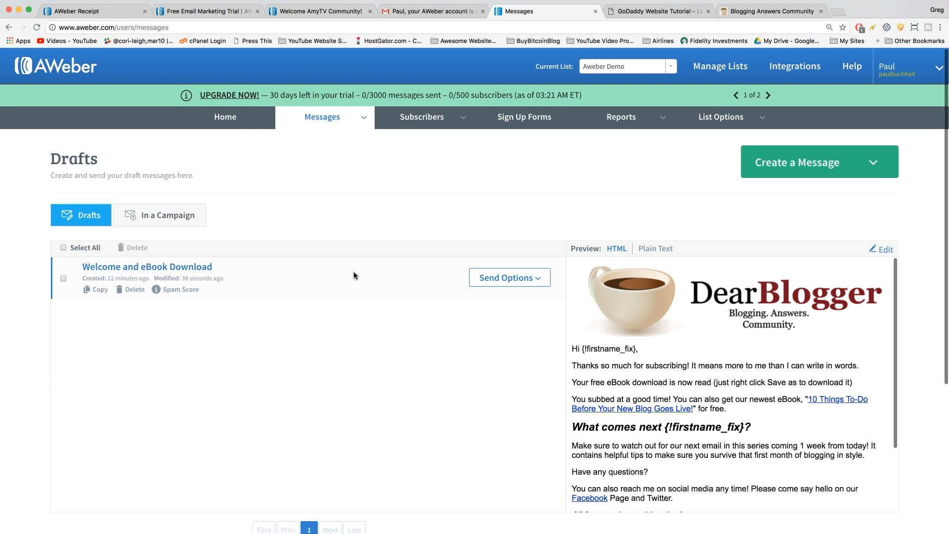
pyautogui.click(504, 275)
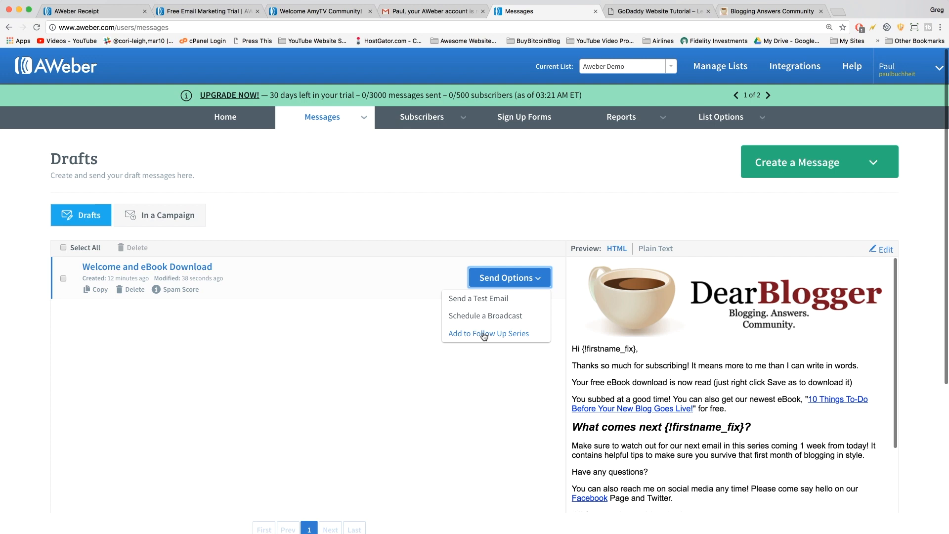
# Add 'Welcome and eBook Download' to the Legacy Follow Up Series as message 1, sent immediately.
pyautogui.click(276, 380)
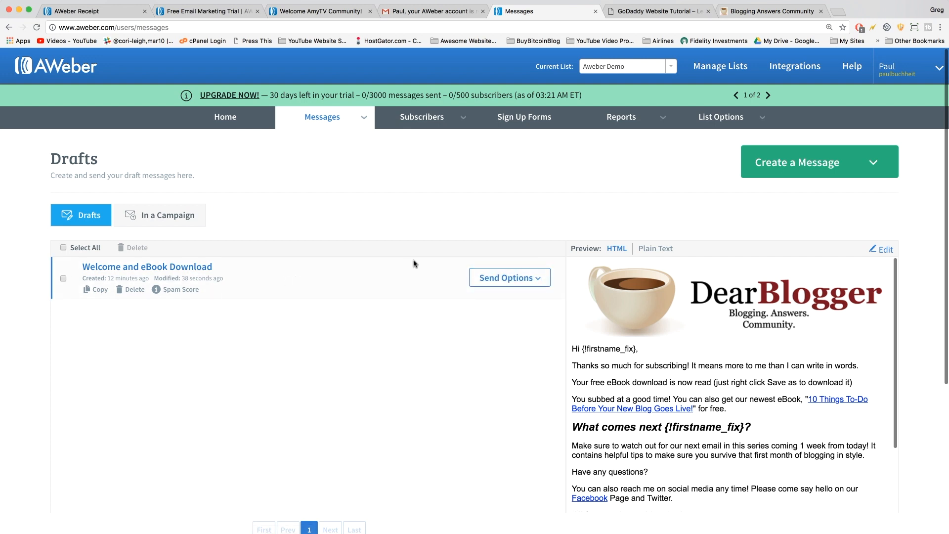
pyautogui.click(517, 281)
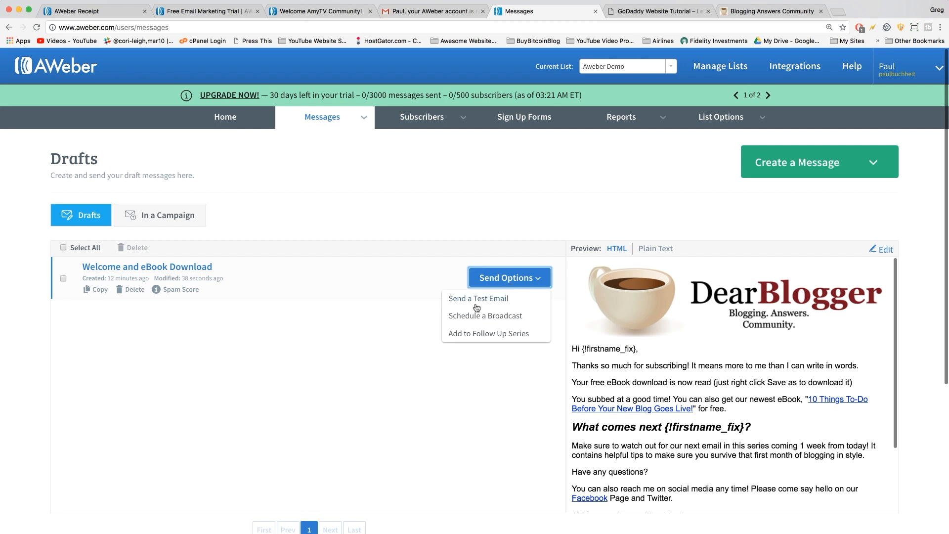
pyautogui.click(491, 334)
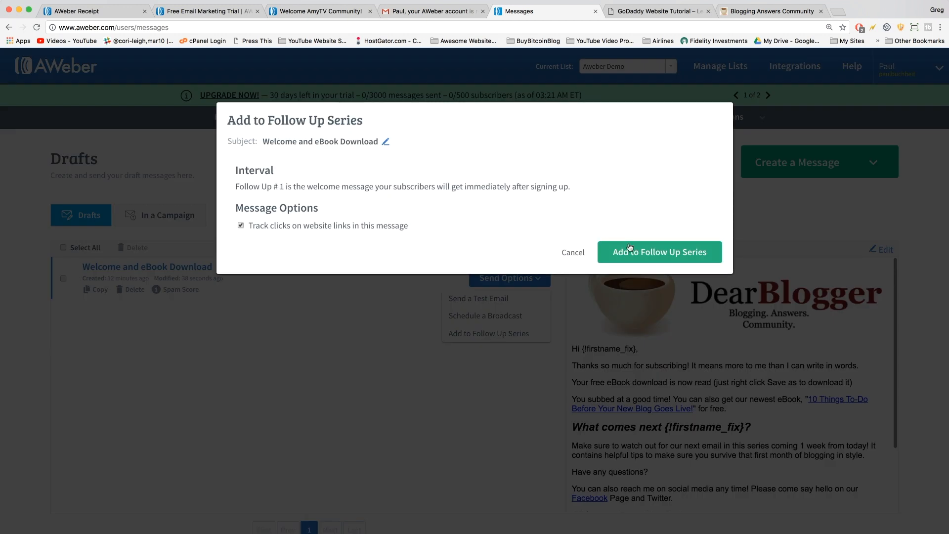
pyautogui.click(645, 253)
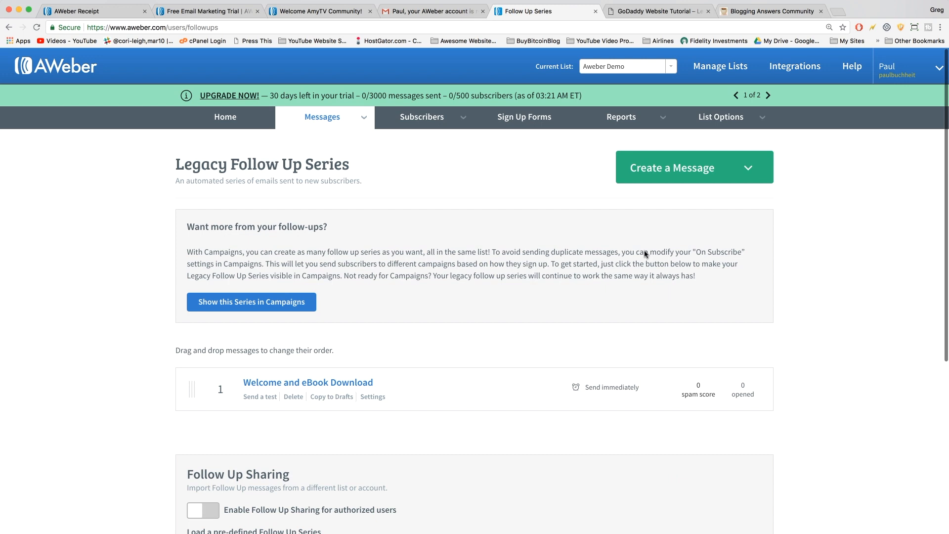
pyautogui.scroll(-3, 458, 404)
pyautogui.scroll(-3, 457, 403)
pyautogui.scroll(8, 457, 403)
pyautogui.scroll(-1, 230, 462)
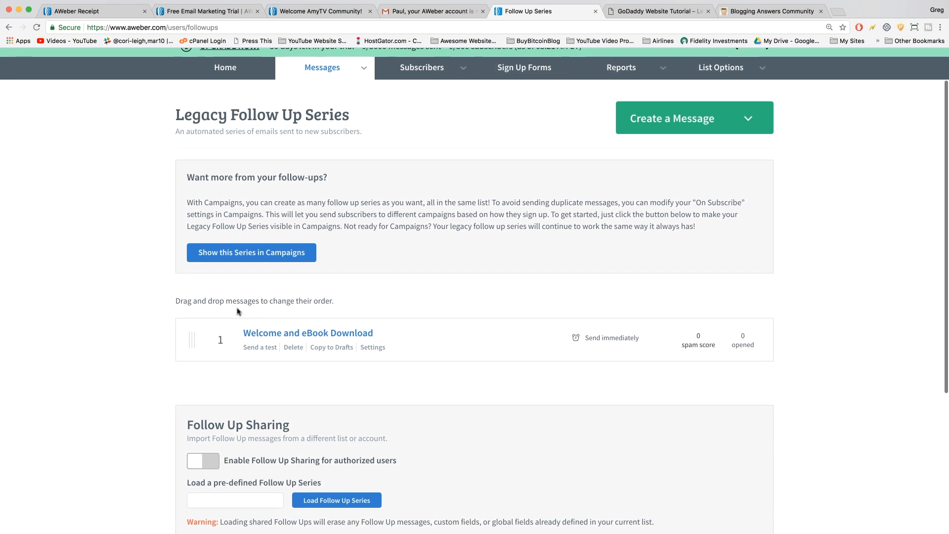
pyautogui.scroll(-2, 238, 311)
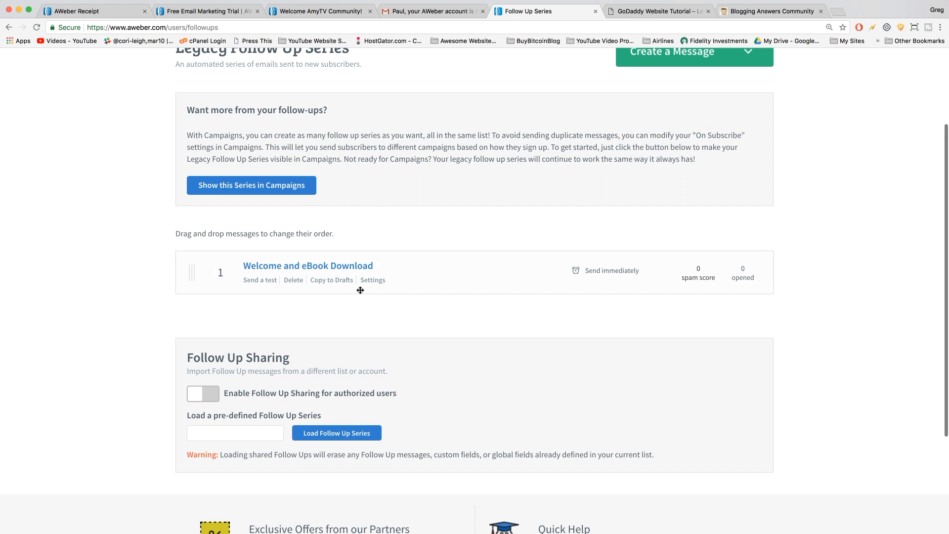
pyautogui.scroll(-1, 360, 291)
pyautogui.scroll(-1, 360, 291)
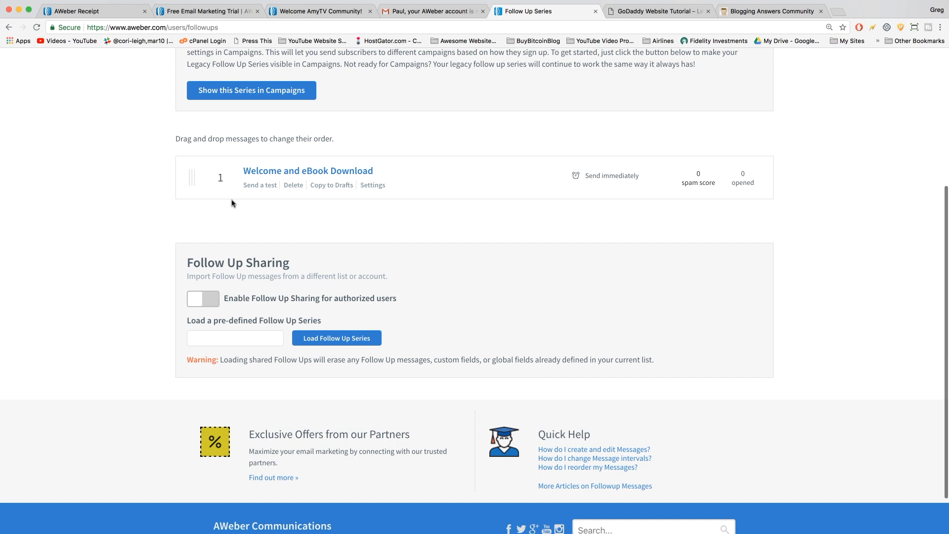
pyautogui.scroll(3, 233, 202)
pyautogui.click(686, 89)
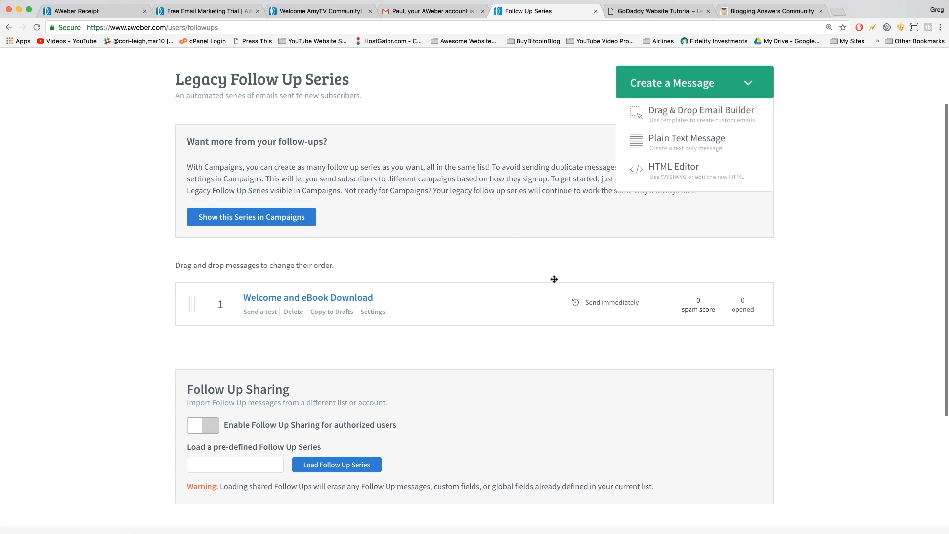
pyautogui.click(693, 90)
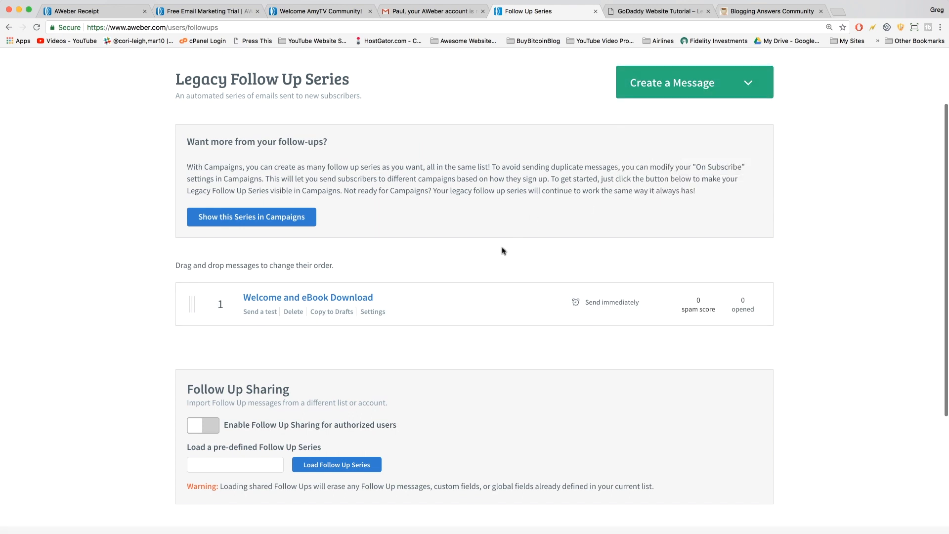
pyautogui.scroll(3, 502, 251)
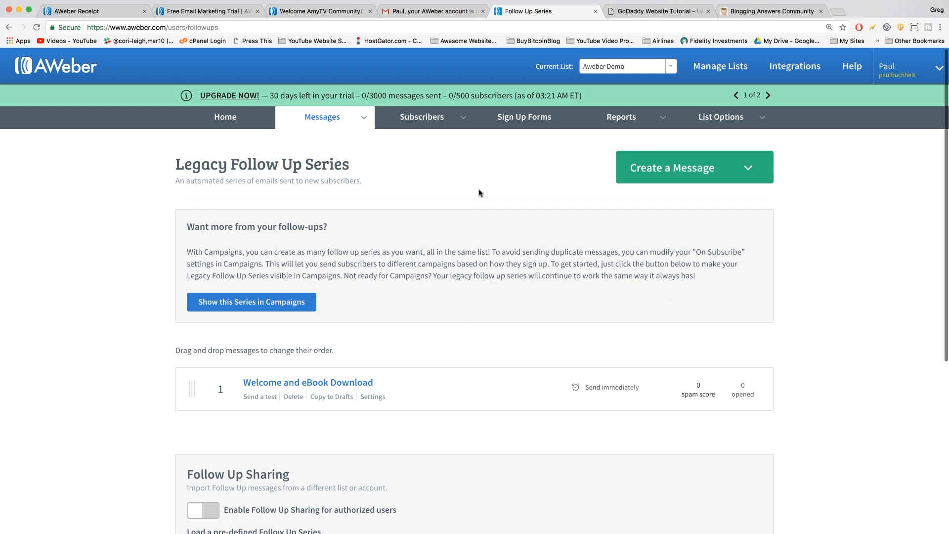
# Log out of the demo account and sign in with the main account's login and password.
pyautogui.moveTo(887, 70)
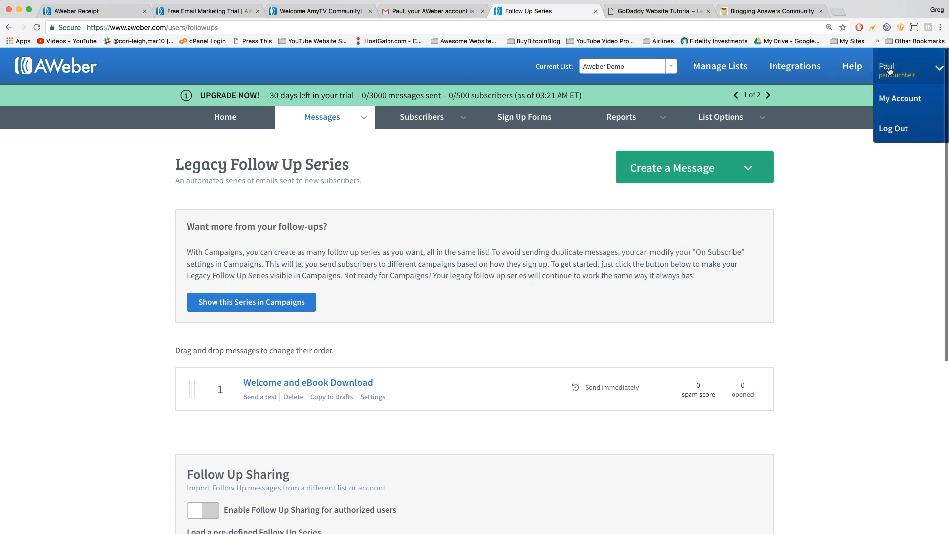
pyautogui.click(896, 129)
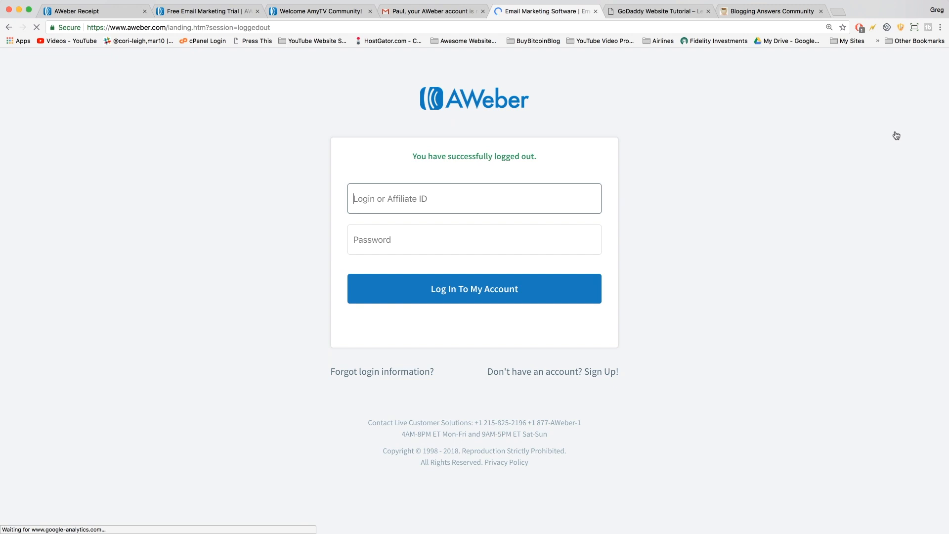
pyautogui.write('h')
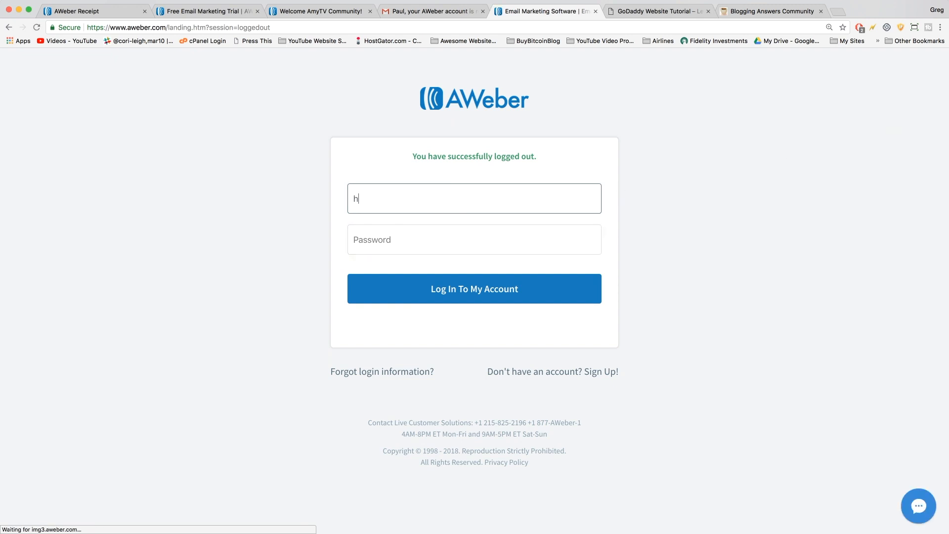
pyautogui.write('onestcollege')
pyautogui.press('Tab')
pyautogui.write('•••••••••••')
pyautogui.press('Return')
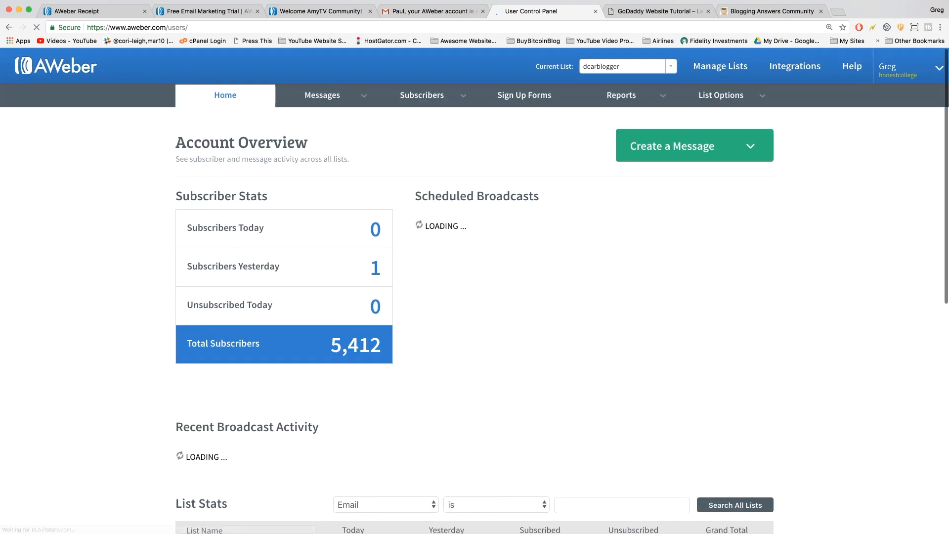
pyautogui.moveTo(435, 94)
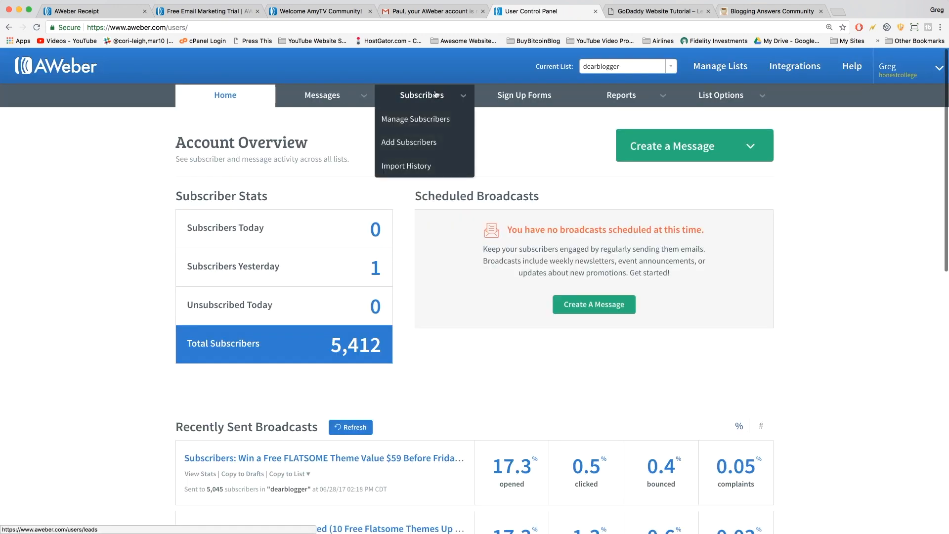
# In the Sign Up Forms list, highlight DB Community's 9,451 displays and 1,110 submissions.
pyautogui.click(511, 97)
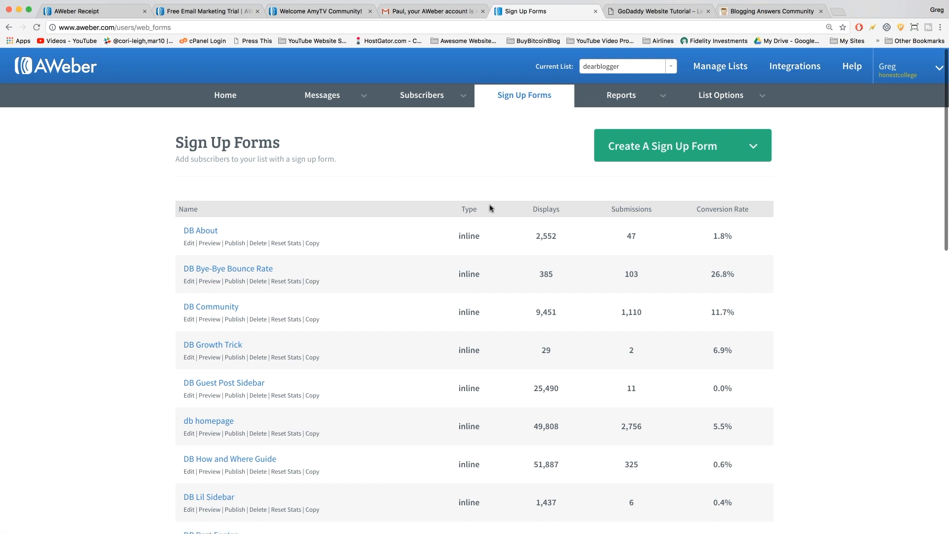
pyautogui.scroll(-1, 493, 179)
pyautogui.scroll(-2, 493, 179)
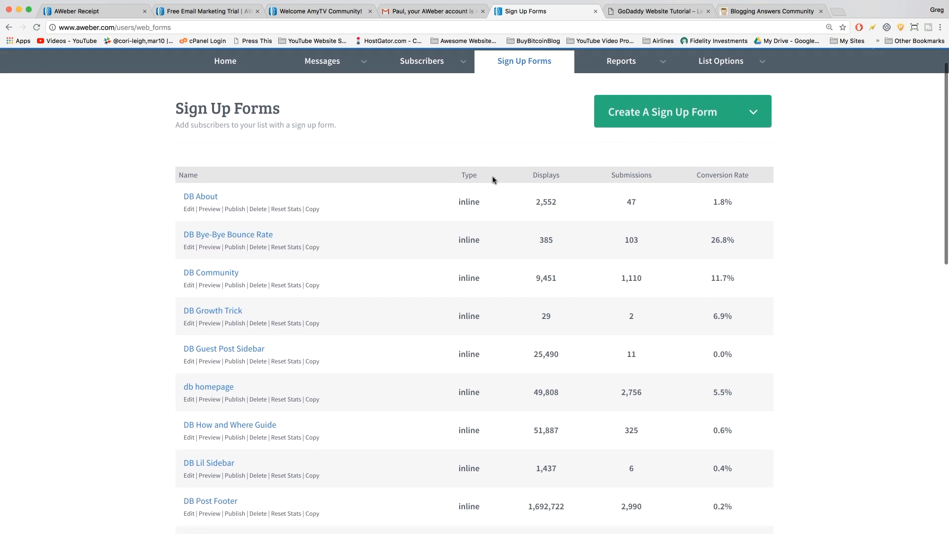
pyautogui.scroll(-3, 493, 179)
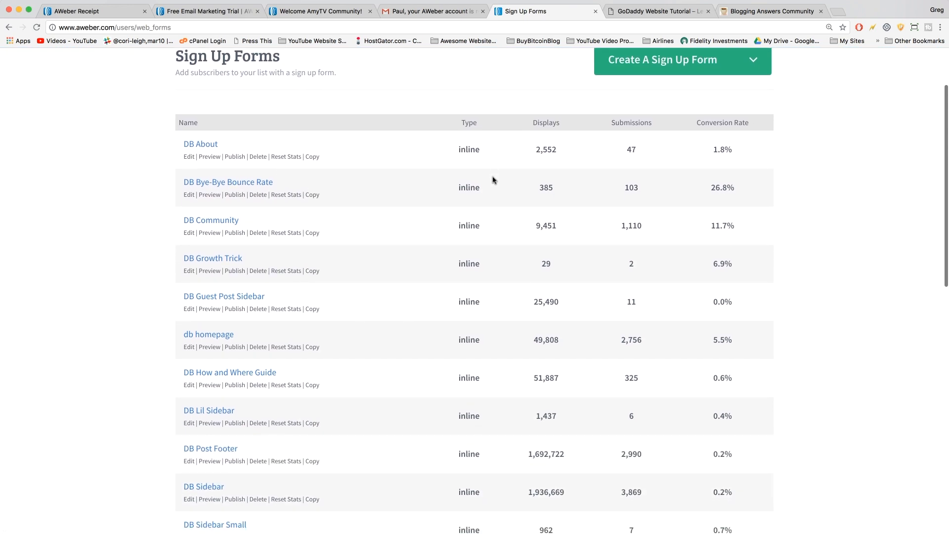
pyautogui.scroll(-1, 493, 179)
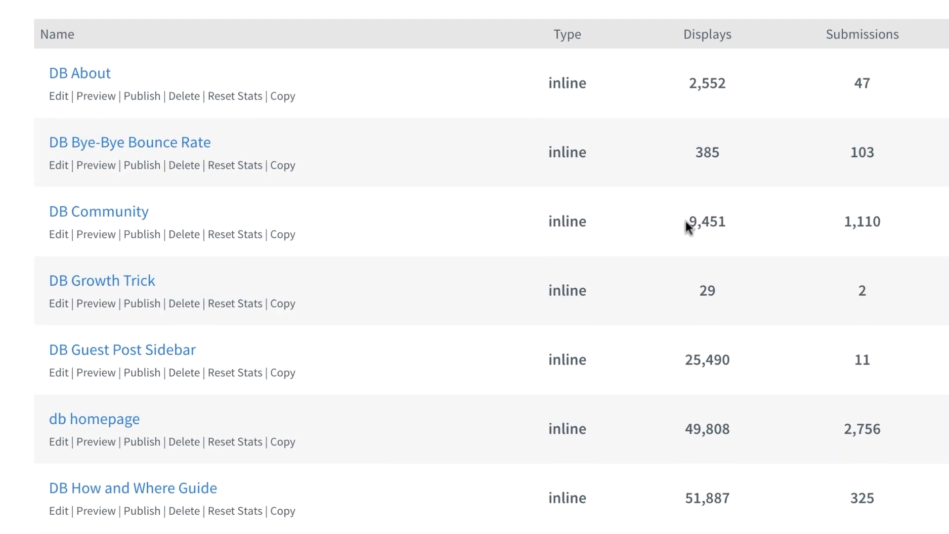
pyautogui.moveTo(688, 222); pyautogui.dragTo(760, 220)
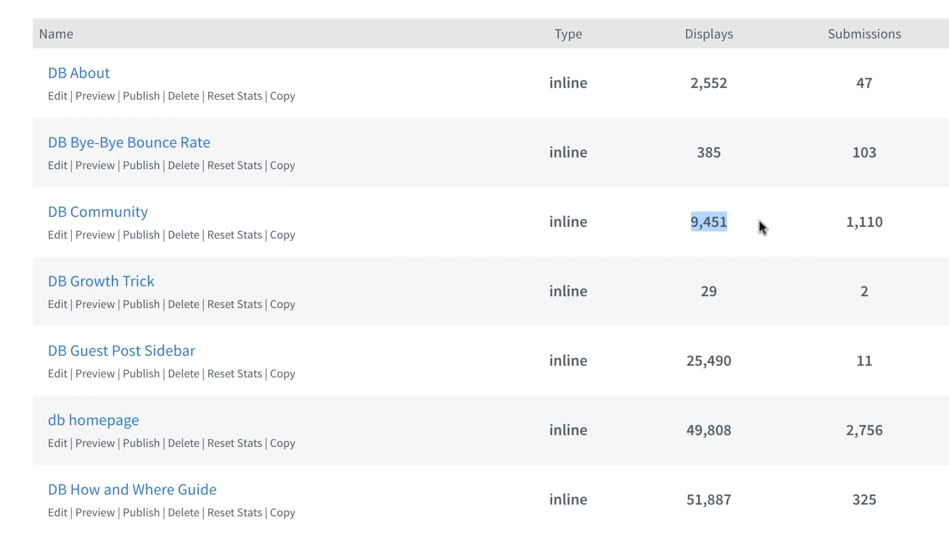
pyautogui.click(836, 218)
pyautogui.moveTo(847, 216); pyautogui.dragTo(894, 217)
pyautogui.click(894, 216)
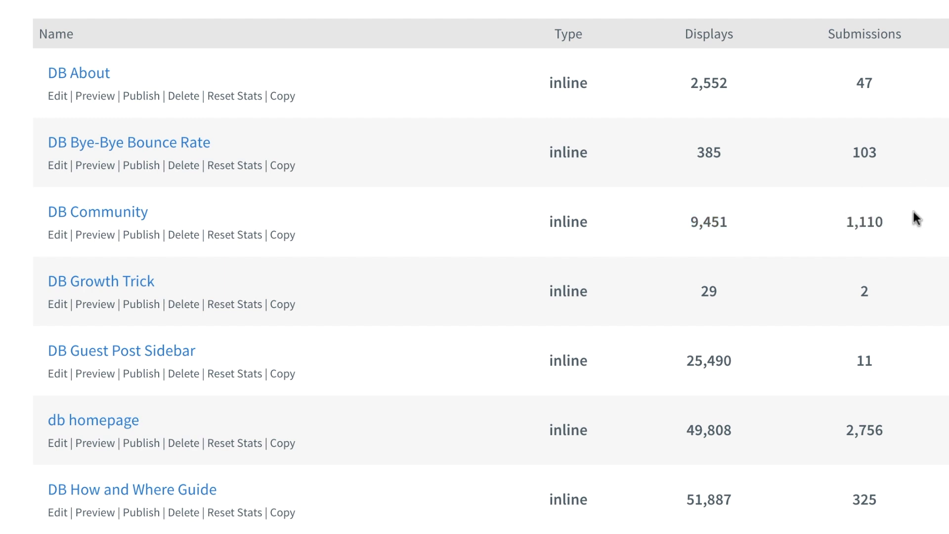
# Highlight DB Post Footer's display count and its 2,990 submissions.
pyautogui.scroll(-1, 914, 213)
pyautogui.scroll(-2, 914, 213)
pyautogui.scroll(-1, 914, 213)
pyautogui.moveTo(678, 408); pyautogui.dragTo(707, 407)
pyautogui.click(763, 402)
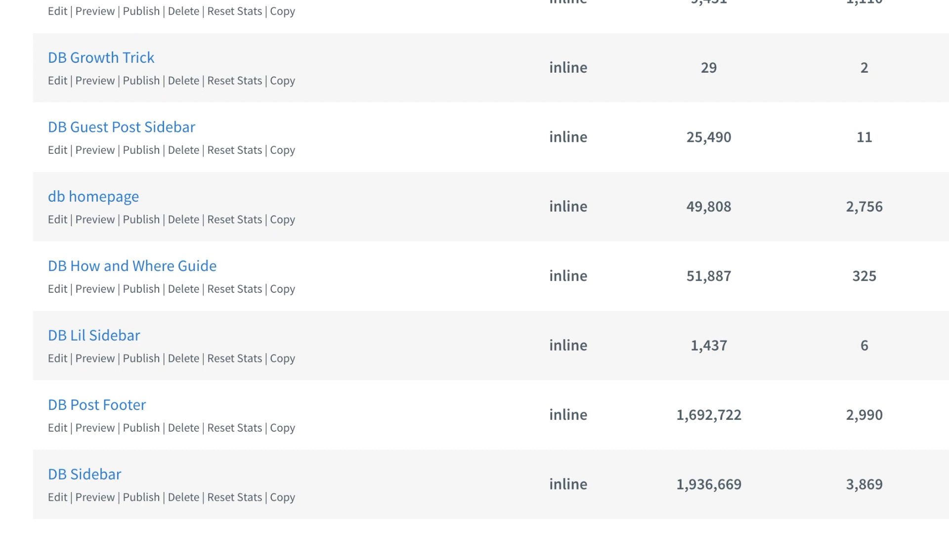
pyautogui.moveTo(846, 411); pyautogui.dragTo(891, 410)
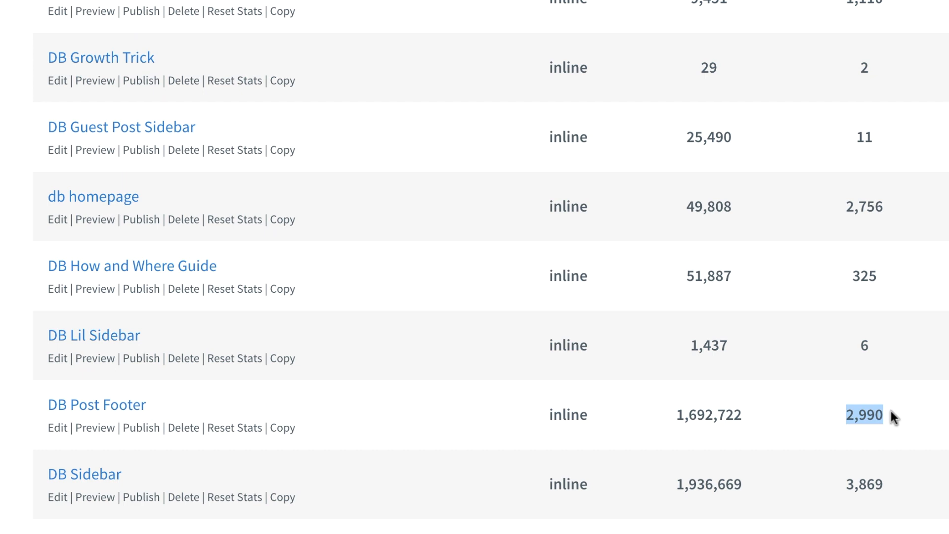
pyautogui.click(891, 411)
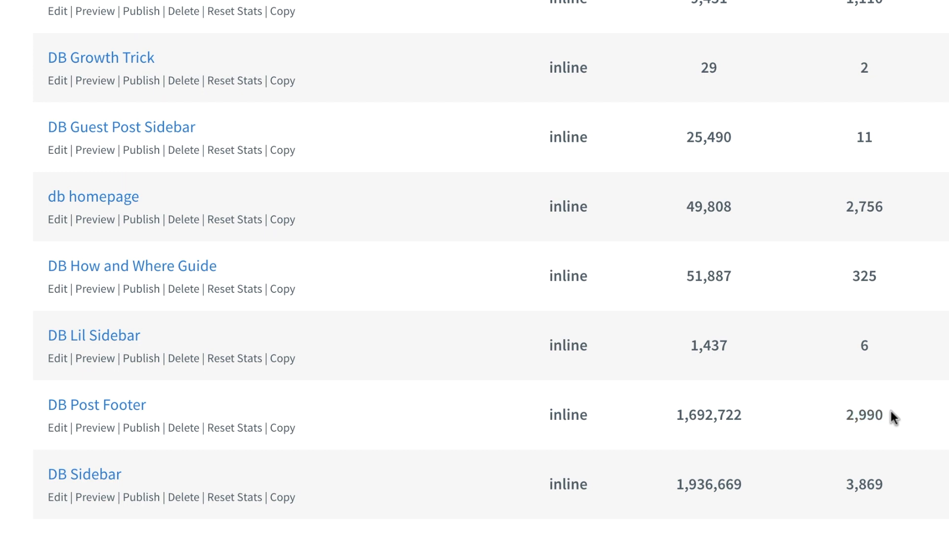
pyautogui.doubleClick(856, 410)
pyautogui.tripleClick(856, 410)
pyautogui.click(891, 419)
pyautogui.click(896, 417)
# Highlight DB Sidebar's 1,936,669 displays.
pyautogui.scroll(-2, 897, 416)
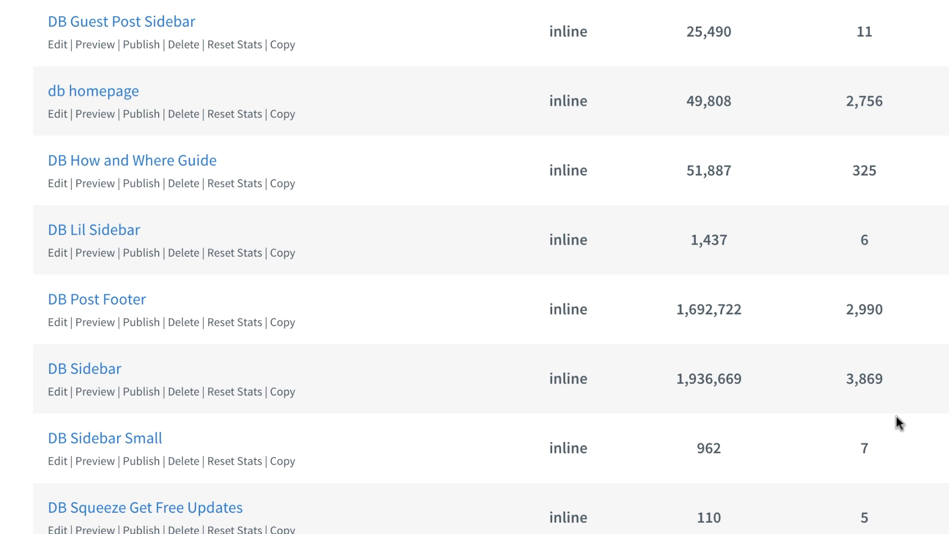
pyautogui.scroll(-1, 897, 419)
pyautogui.moveTo(675, 339); pyautogui.dragTo(752, 341)
pyautogui.click(693, 343)
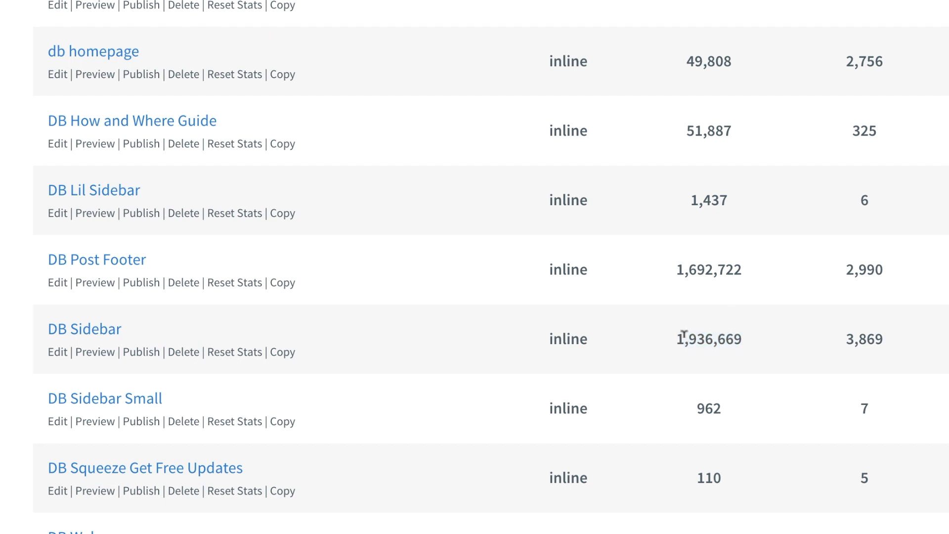
# Look over the rest of the forms list, then open the DB Post Footer form in the design editor.
pyautogui.scroll(-3, 686, 338)
pyautogui.scroll(-2, 684, 336)
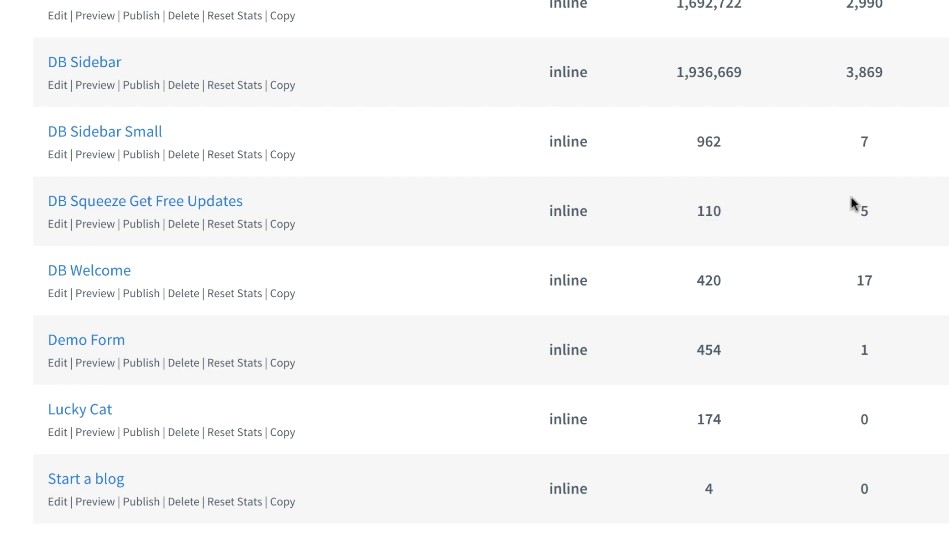
pyautogui.scroll(-5, 863, 200)
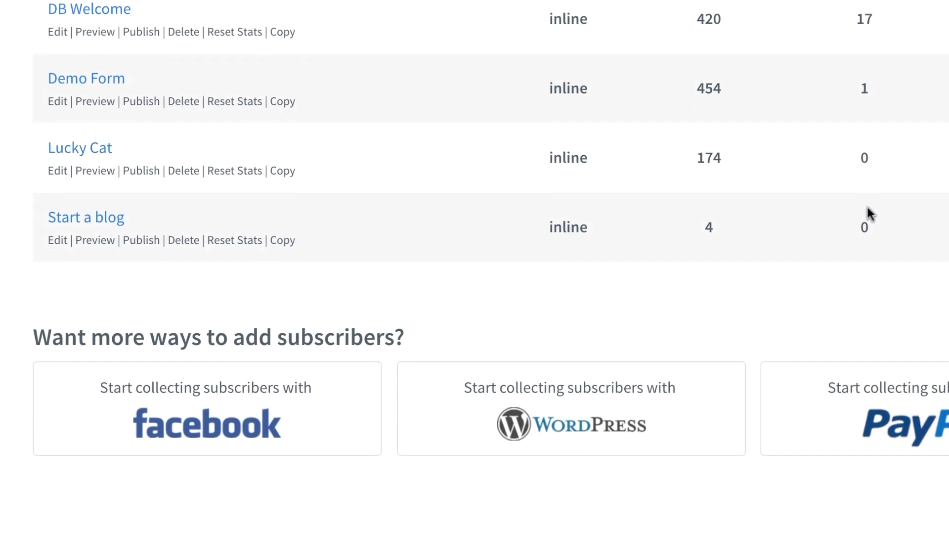
pyautogui.scroll(15, 867, 207)
pyautogui.scroll(8, 868, 207)
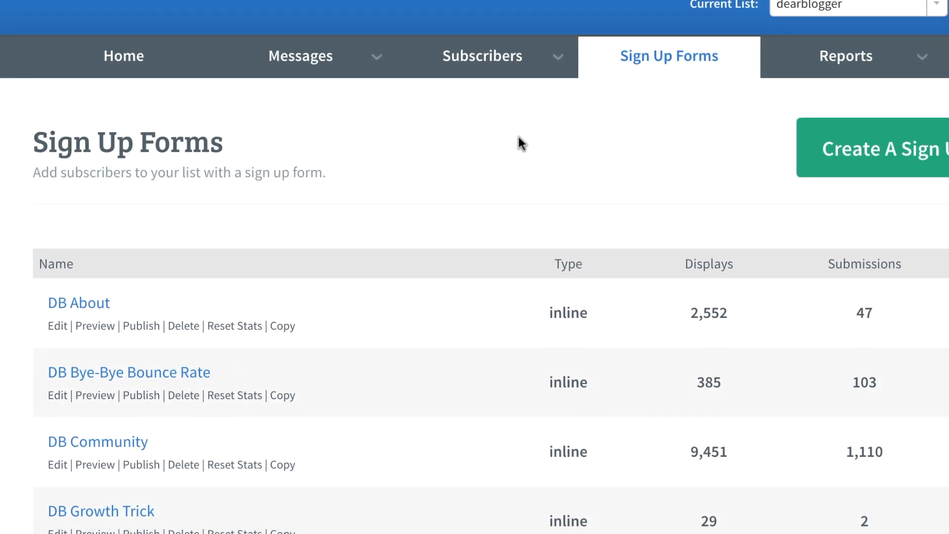
pyautogui.scroll(-17, 64, 337)
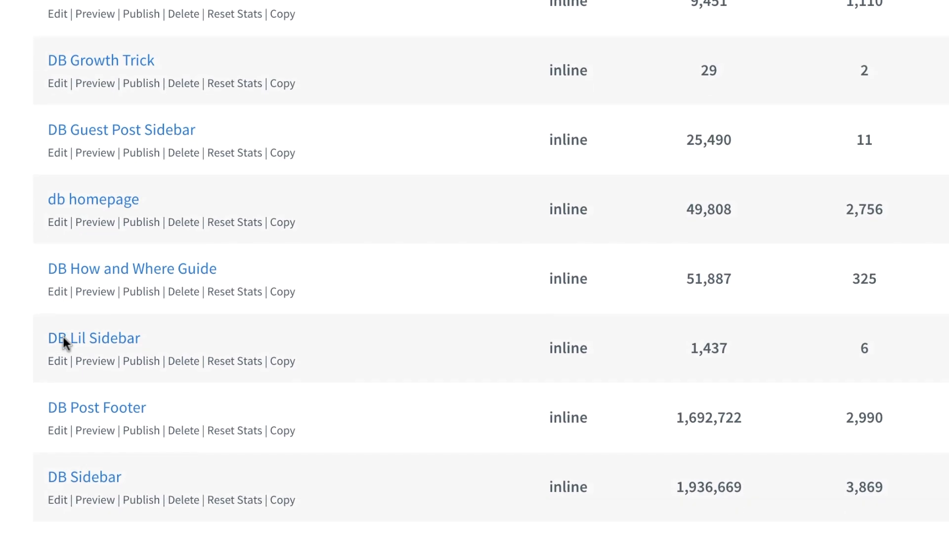
pyautogui.scroll(17, 63, 338)
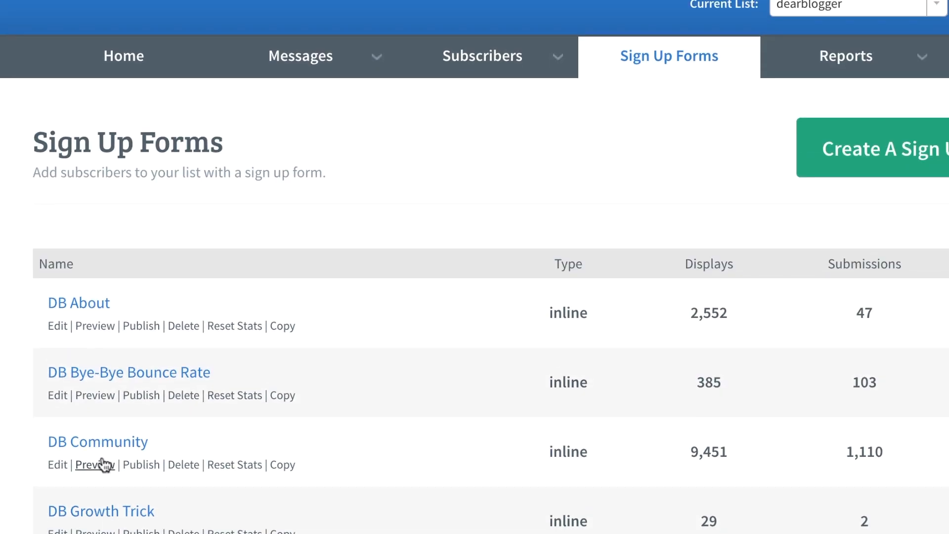
pyautogui.scroll(-6, 102, 465)
pyautogui.scroll(-5, 103, 465)
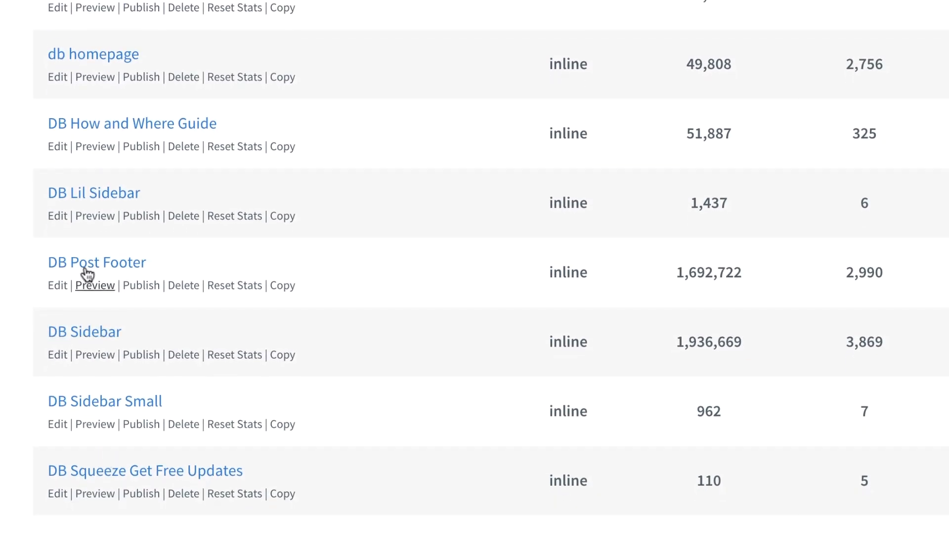
pyautogui.click(88, 268)
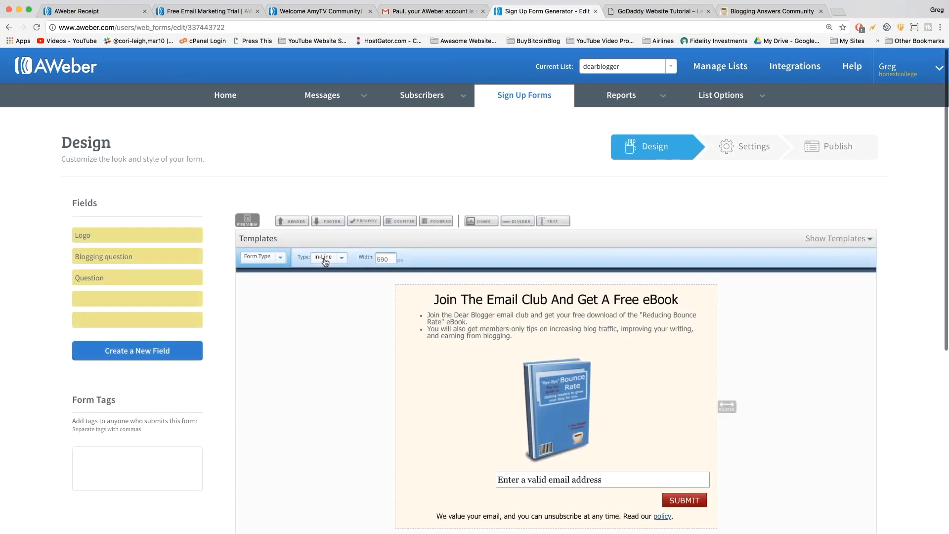
pyautogui.scroll(-3, 325, 263)
pyautogui.scroll(-3, 326, 263)
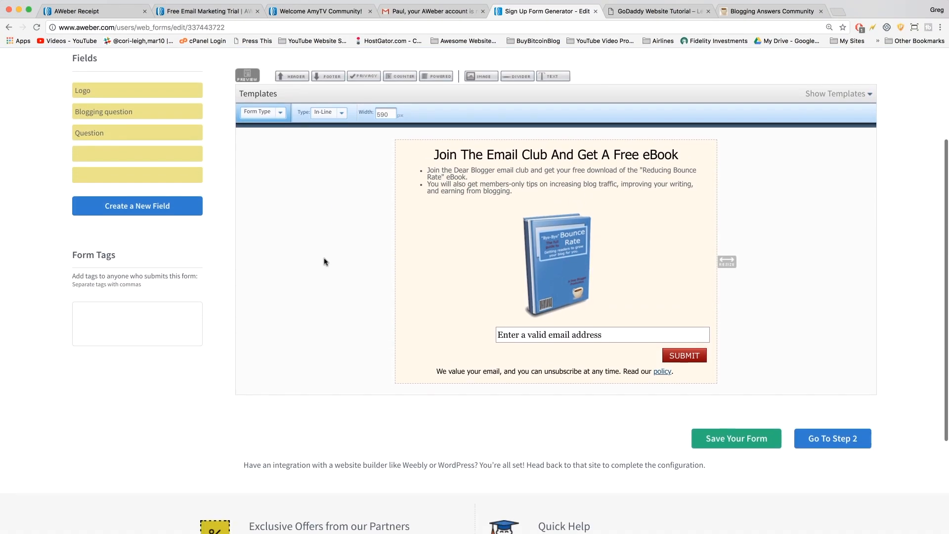
pyautogui.scroll(3, 325, 262)
pyautogui.scroll(-5, 325, 262)
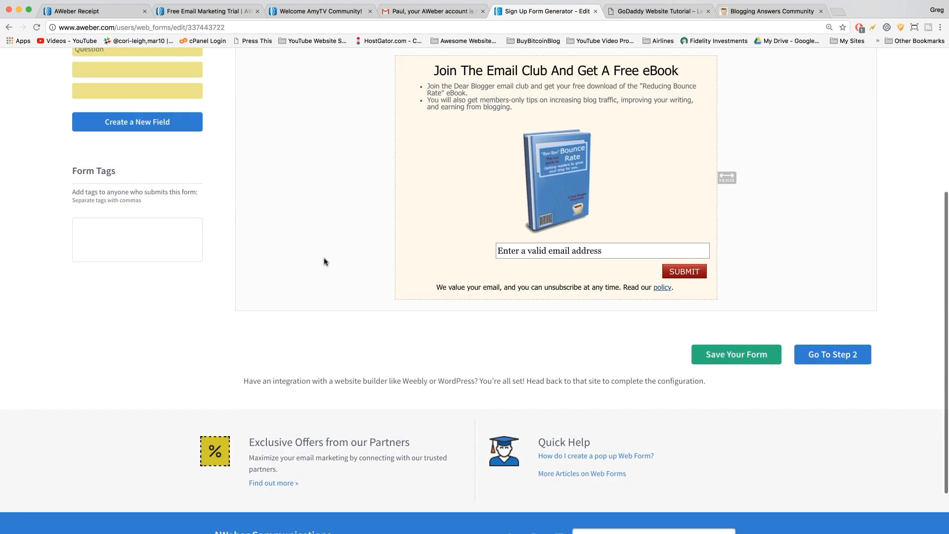
pyautogui.scroll(4, 325, 261)
pyautogui.scroll(1, 325, 262)
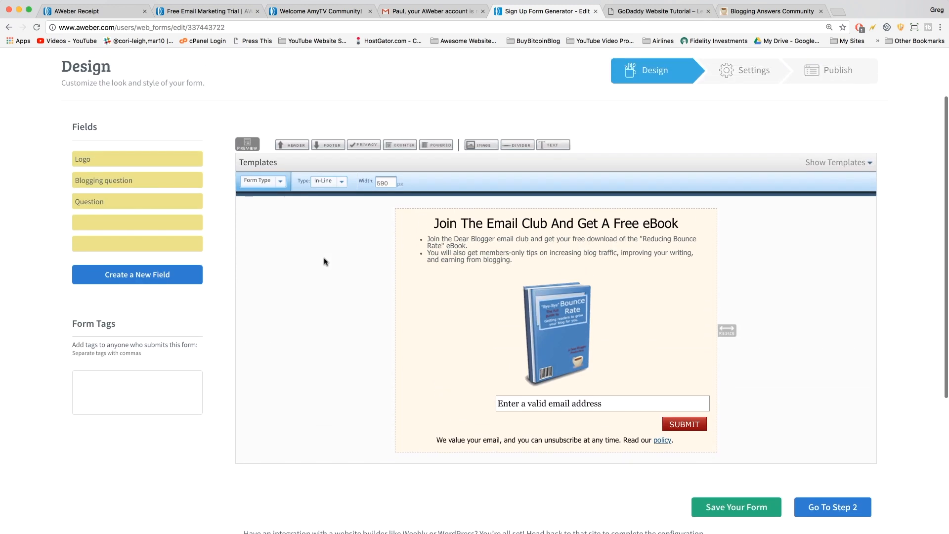
pyautogui.scroll(1, 325, 262)
pyautogui.scroll(-4, 325, 261)
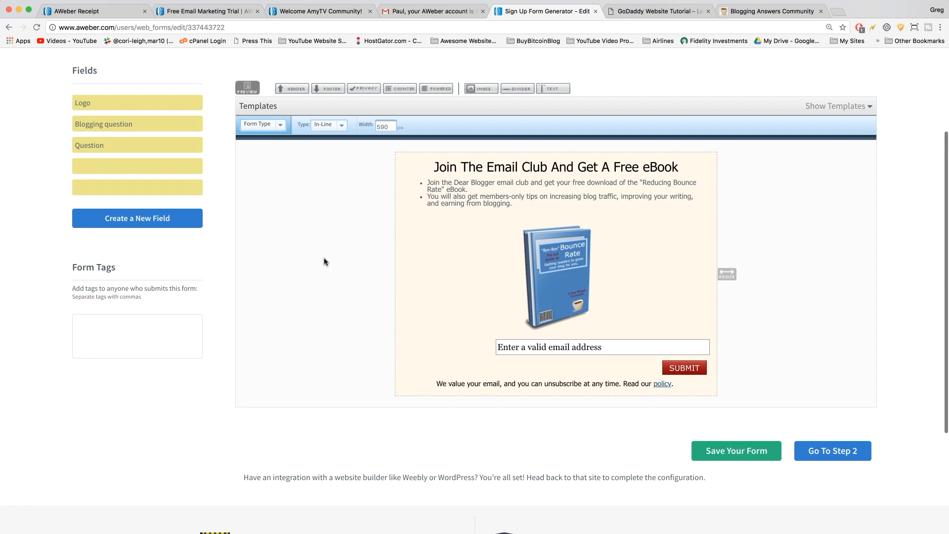
pyautogui.scroll(1, 324, 262)
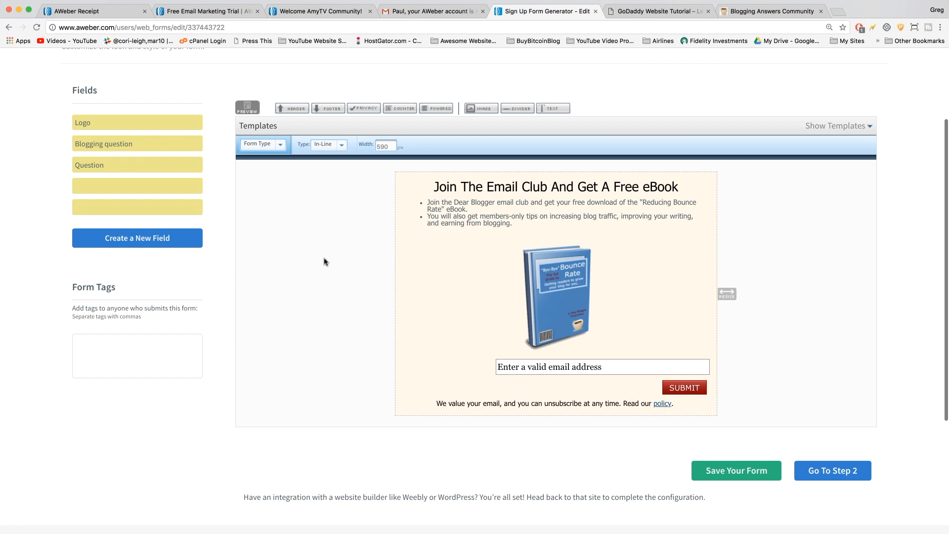